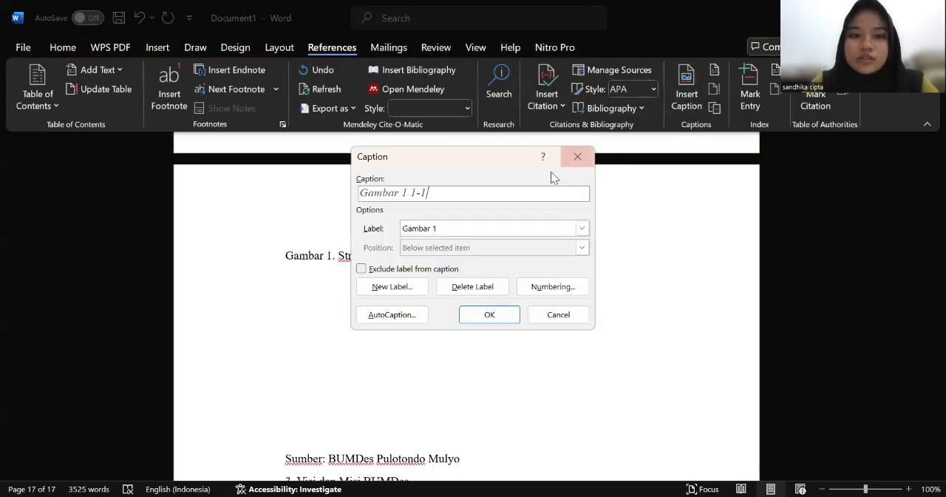
# Step: Insert a caption with the label Gambar and the text "Gambar 2 Struktur Organisasi"
pyautogui.click(582, 230)
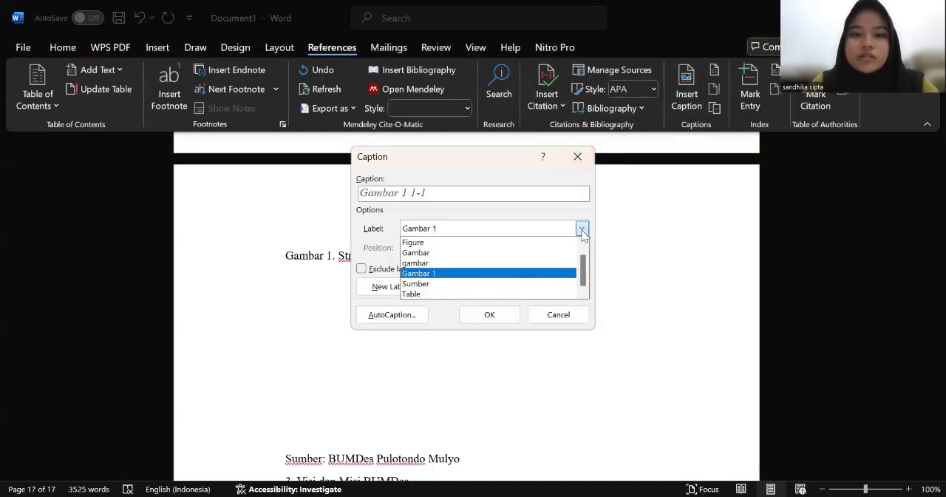
pyautogui.click(549, 253)
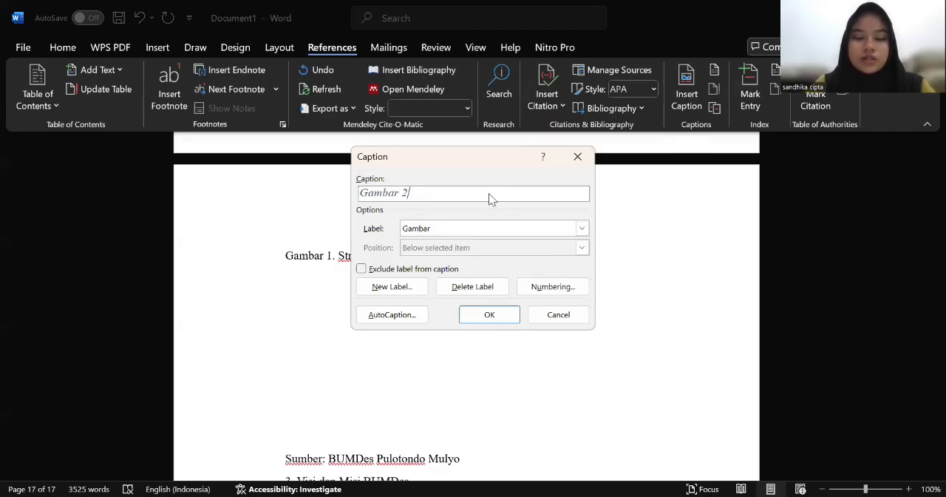
pyautogui.write('S')
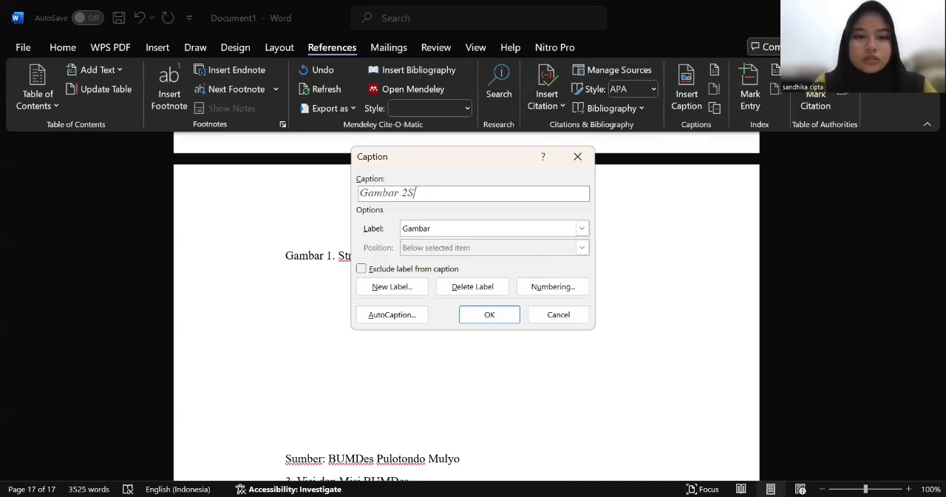
pyautogui.press('BackSpace')
pyautogui.write('S')
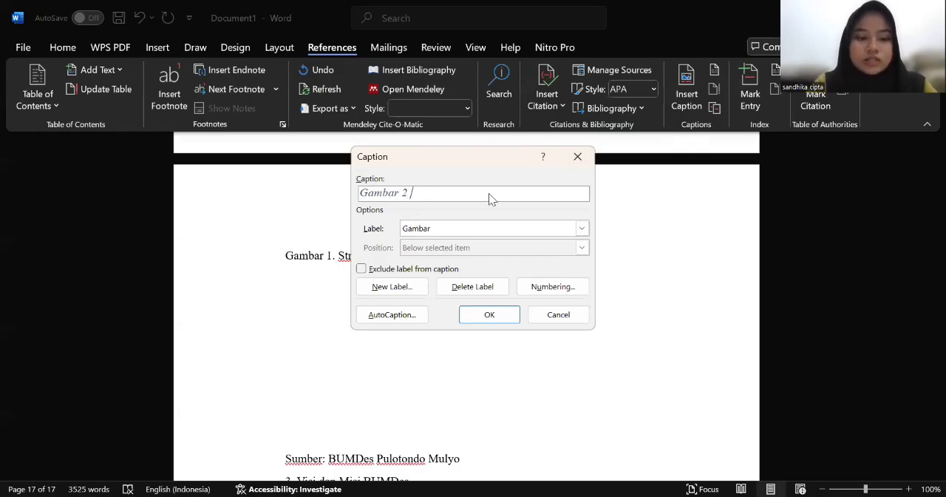
pyautogui.write('truktu')
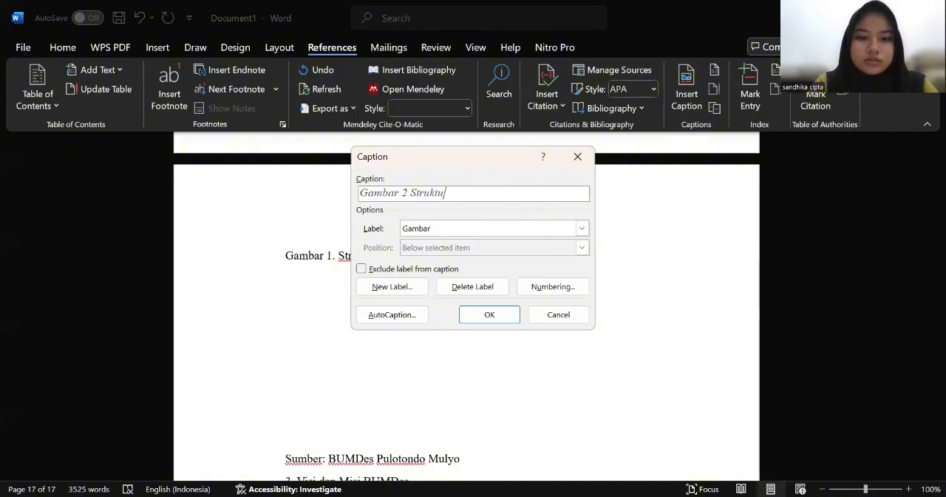
pyautogui.write('r Or')
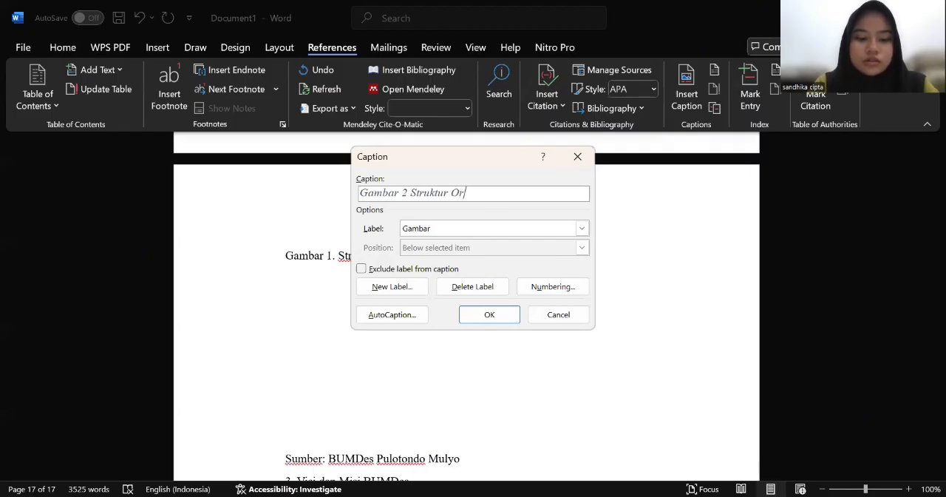
pyautogui.write('ganisasi')
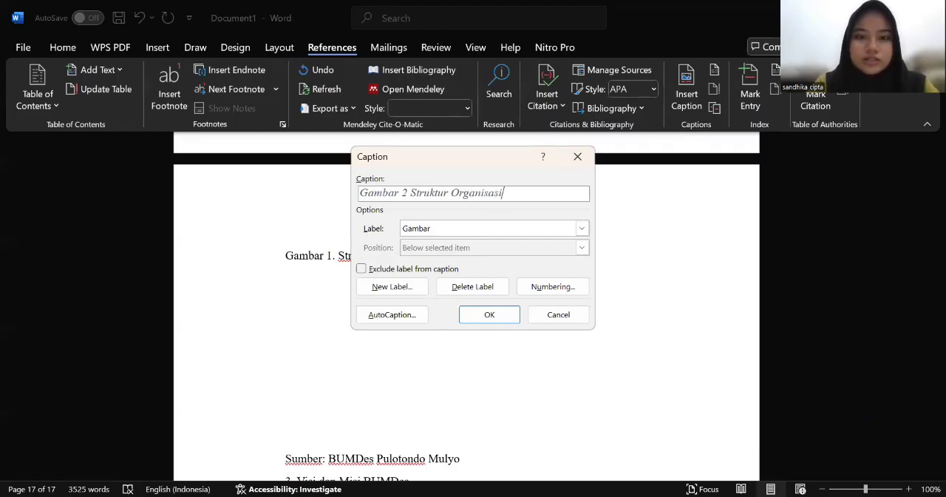
pyautogui.click(501, 315)
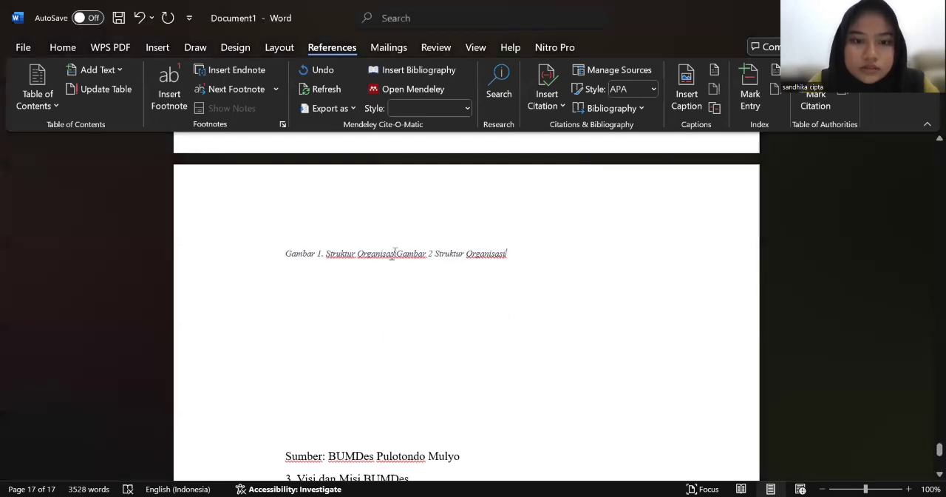
# Step: Delete the old "Gambar 1. Struktur Organisasi" text in front of the new caption
pyautogui.moveTo(394, 253); pyautogui.dragTo(313, 259)
pyautogui.click(398, 258)
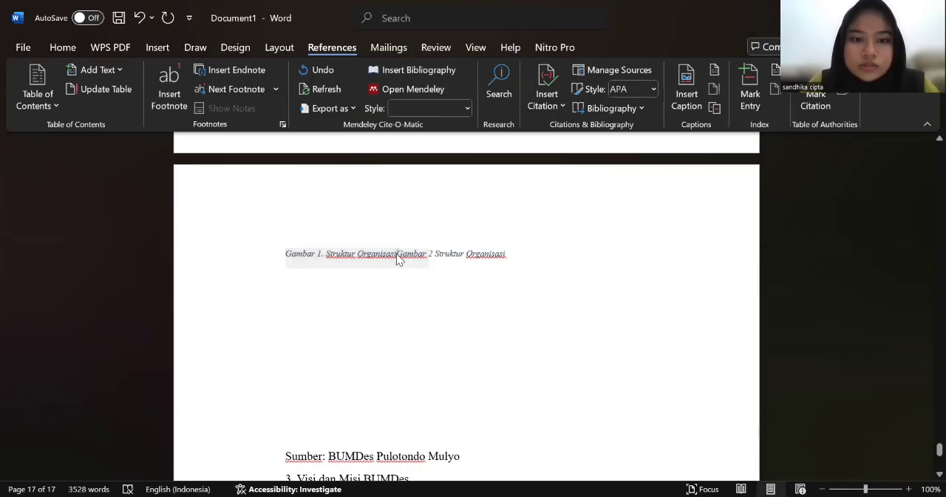
pyautogui.press('BackSpace')
pyautogui.press('BackSpace')
pyautogui.press('BackSpace')
pyautogui.press('BackSpace')
pyautogui.press('BackSpace')
pyautogui.press('BackSpace')
pyautogui.press('BackSpace')
pyautogui.press('BackSpace')
pyautogui.press('BackSpace')
pyautogui.press('BackSpace')
pyautogui.press('BackSpace')
pyautogui.press('BackSpace')
pyautogui.press('BackSpace')
pyautogui.press('BackSpace')
pyautogui.press('BackSpace')
pyautogui.press('BackSpace')
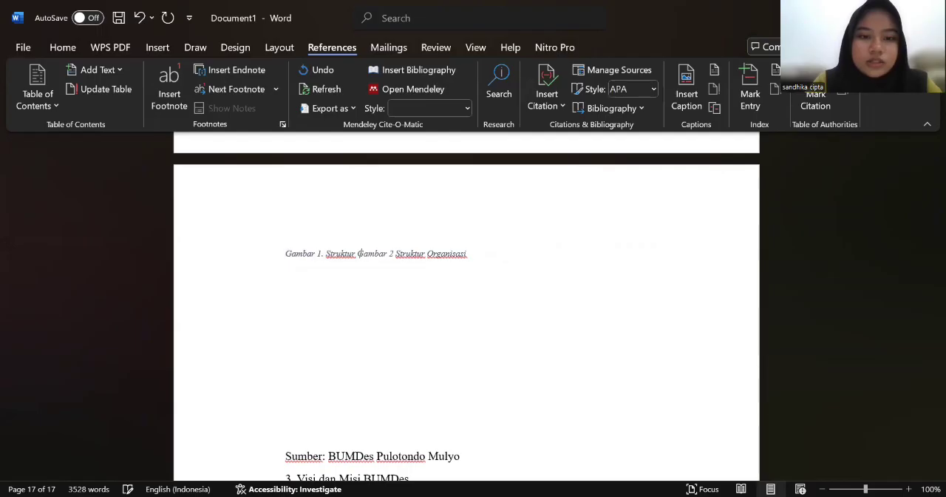
pyautogui.press('BackSpace')
pyautogui.press('BackSpace')
pyautogui.press('BackSpace')
pyautogui.press('BackSpace')
pyautogui.press('BackSpace')
pyautogui.press('BackSpace')
pyautogui.press('BackSpace')
pyautogui.press('BackSpace')
pyautogui.press('BackSpace')
pyautogui.press('BackSpace')
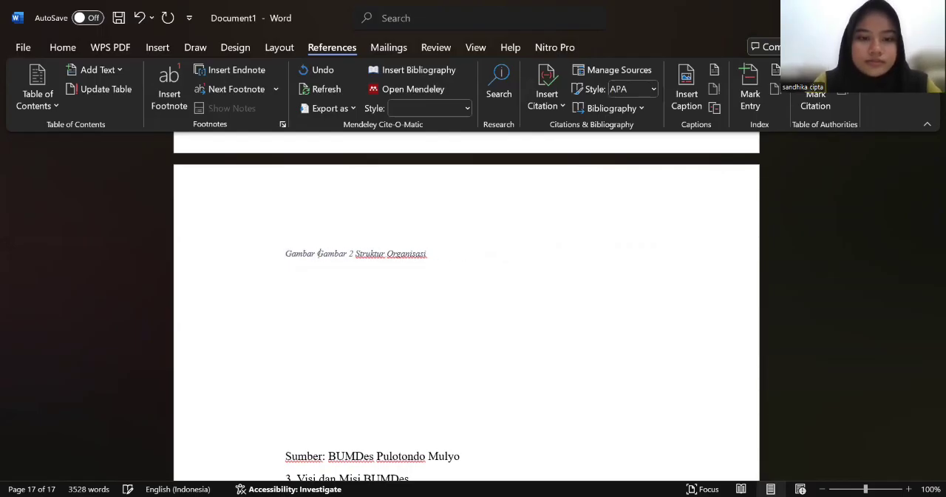
pyautogui.press('BackSpace')
pyautogui.press('BackSpace')
pyautogui.press('BackSpace')
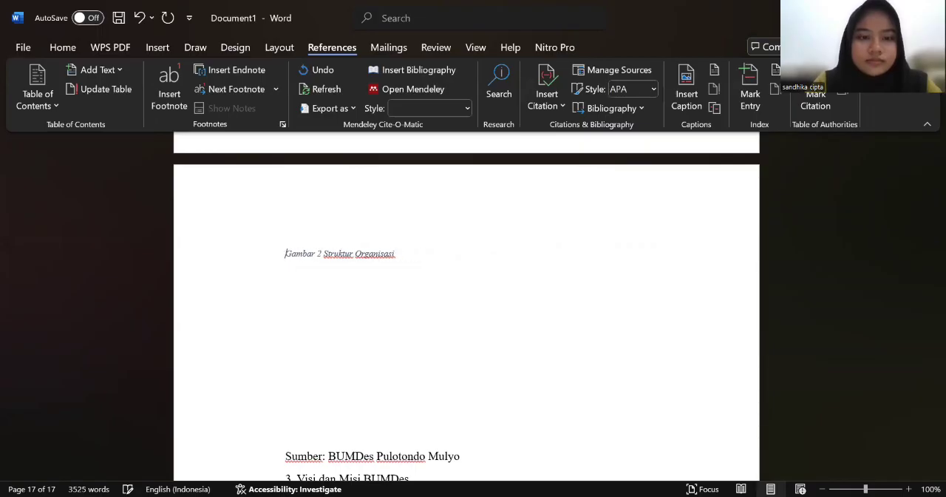
# Step: Add an empty line below the Gambar 2 caption
pyautogui.scroll(3, 538, 257)
pyautogui.scroll(-2, 538, 257)
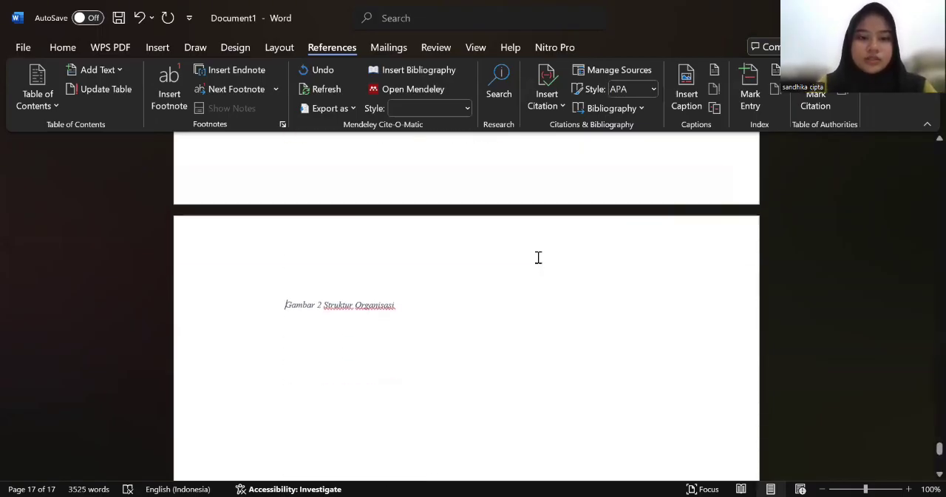
pyautogui.press('Return')
pyautogui.scroll(-3, 464, 301)
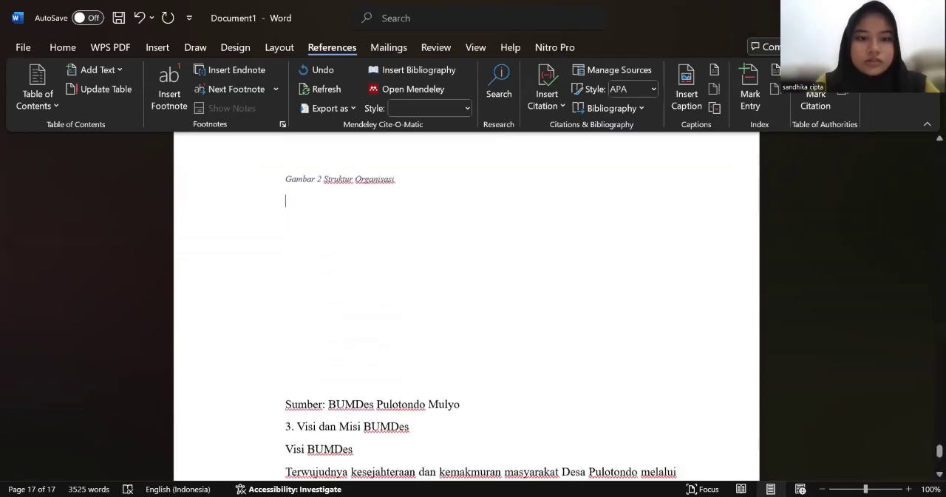
pyautogui.scroll(1, 463, 302)
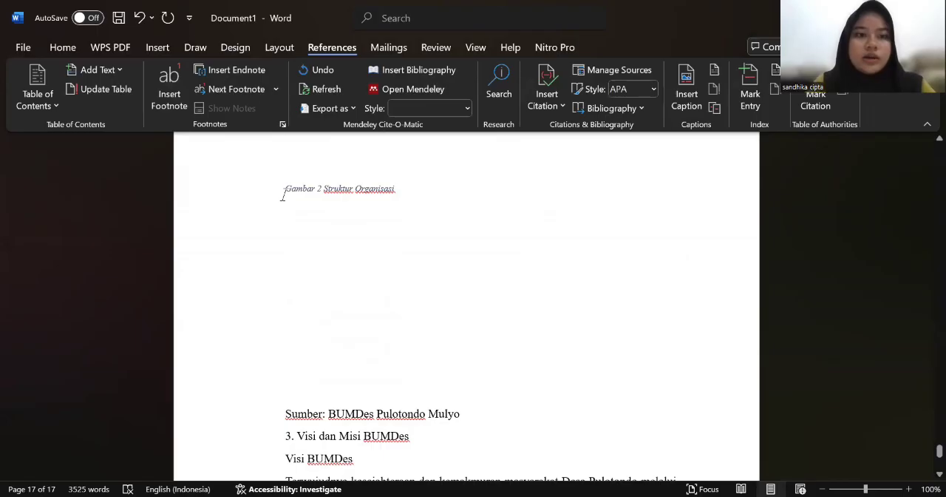
# Step: Draw a rounded rectangle about 3.2 cm wide just below the Gambar 2 caption
pyautogui.click(167, 47)
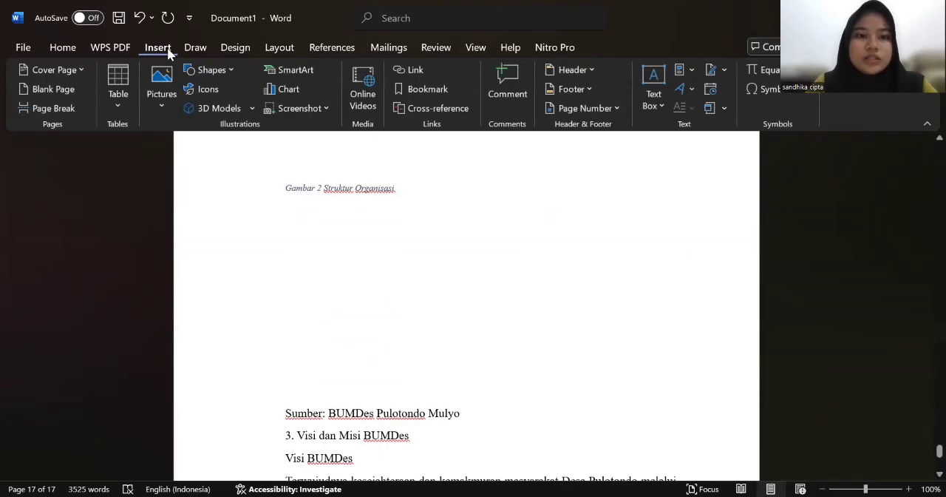
pyautogui.click(223, 74)
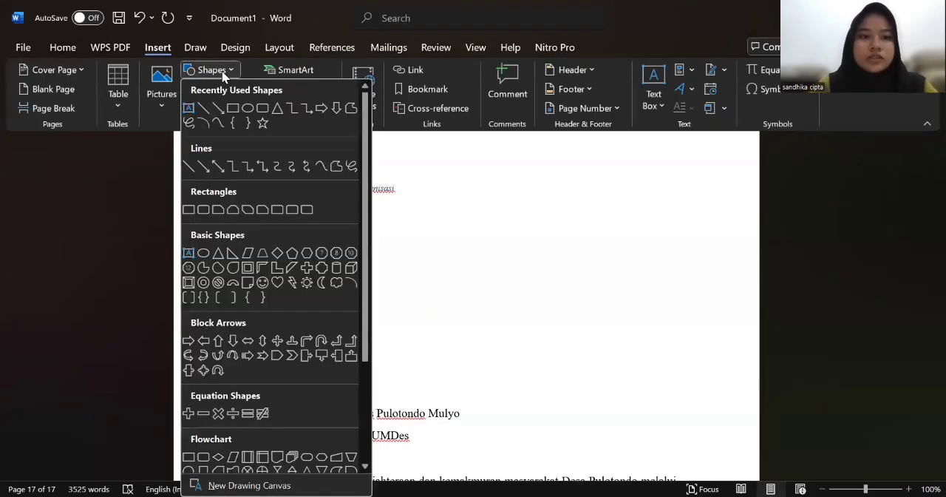
pyautogui.click(263, 108)
pyautogui.moveTo(404, 201); pyautogui.dragTo(493, 255)
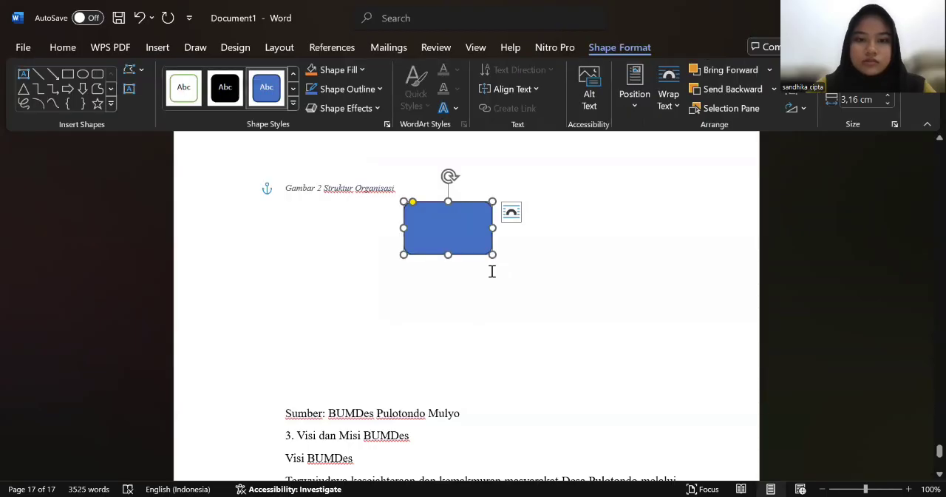
# Step: Duplicate the rounded rectangle three times and arrange the copies in a row beneath the original, above the Sumber line
pyautogui.scroll(-1, 491, 271)
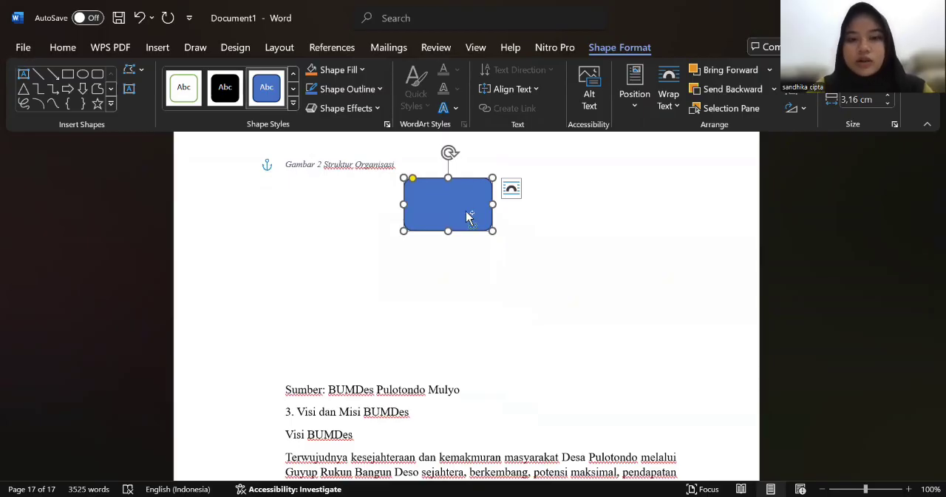
pyautogui.hotkey('ctrl', 'v')
pyautogui.moveTo(475, 225); pyautogui.dragTo(338, 331)
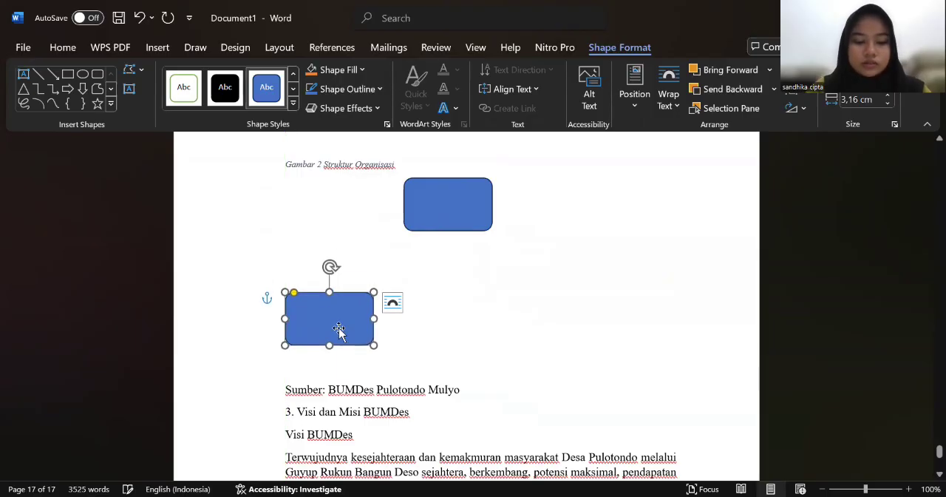
pyautogui.hotkey('ctrl', 'v')
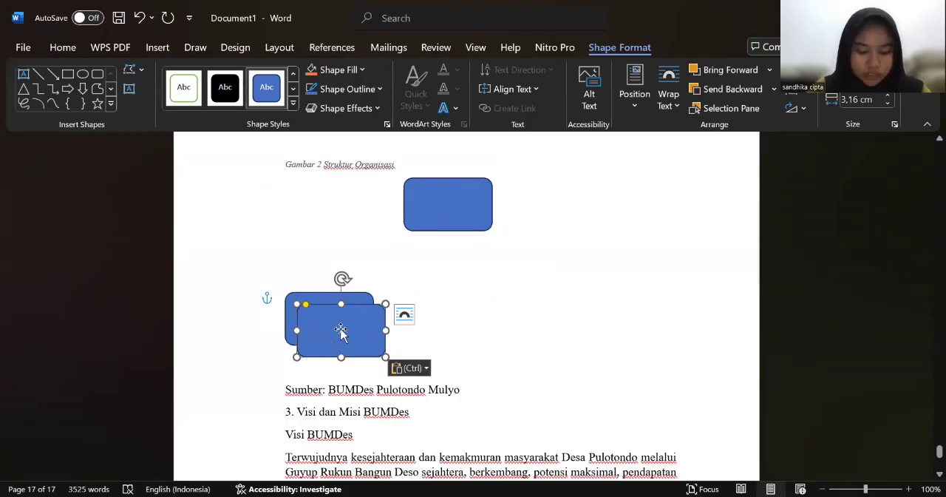
pyautogui.moveTo(341, 333); pyautogui.dragTo(449, 316)
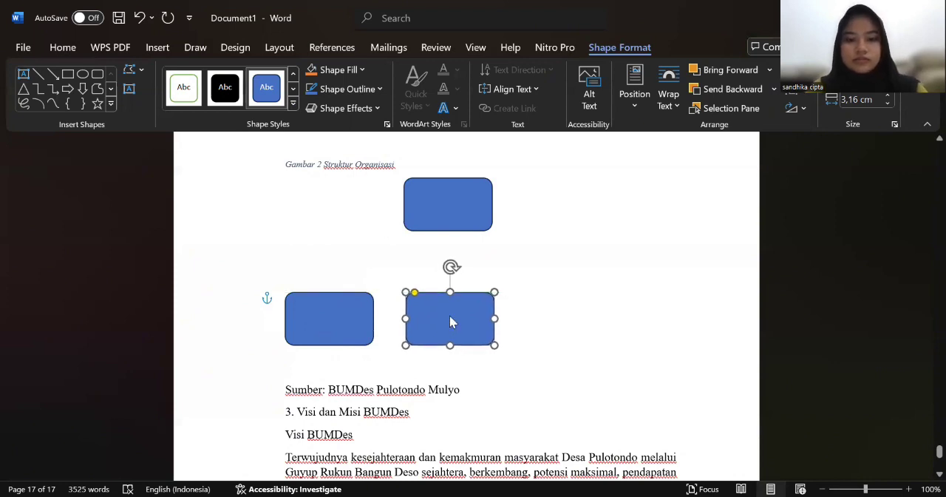
pyautogui.hotkey('ctrl', 'v')
pyautogui.hotkey('ctrl', 'v')
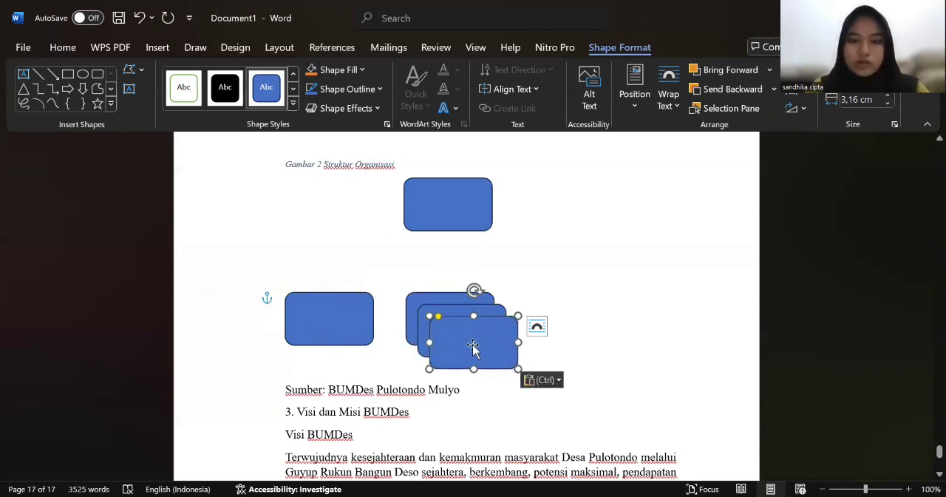
pyautogui.press('Delete')
pyautogui.moveTo(473, 347); pyautogui.dragTo(587, 326)
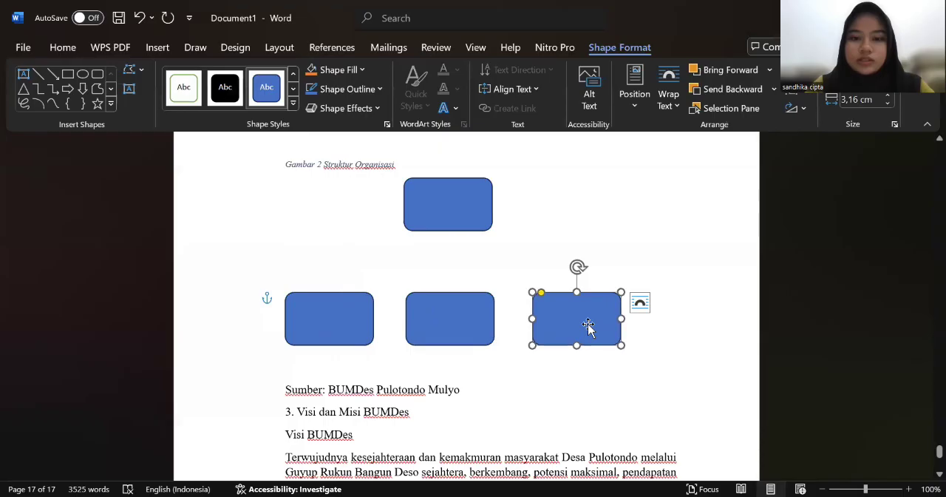
# Step: Draw a text box about 2.6 cm wide inside the top rectangle and apply the first transparent preset style with black text
pyautogui.click(473, 221)
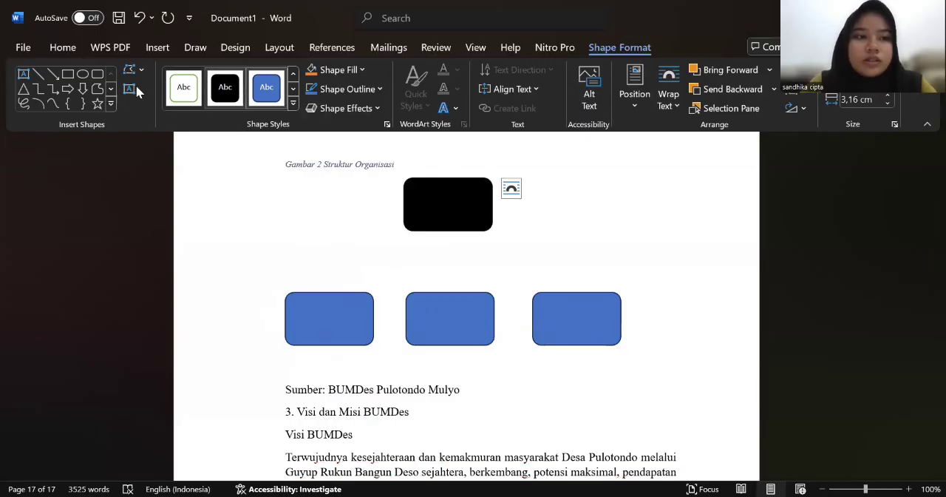
pyautogui.click(23, 75)
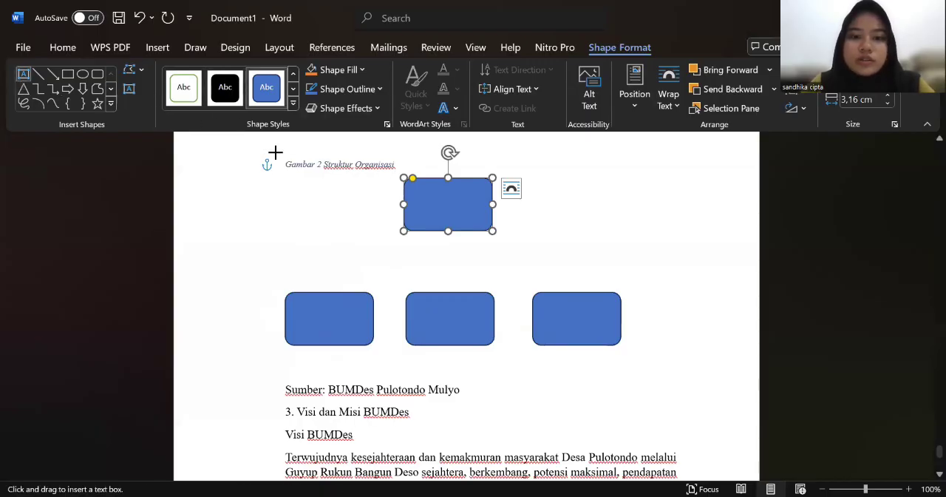
pyautogui.moveTo(413, 188); pyautogui.dragTo(487, 225)
pyautogui.moveTo(448, 189); pyautogui.dragTo(448, 182)
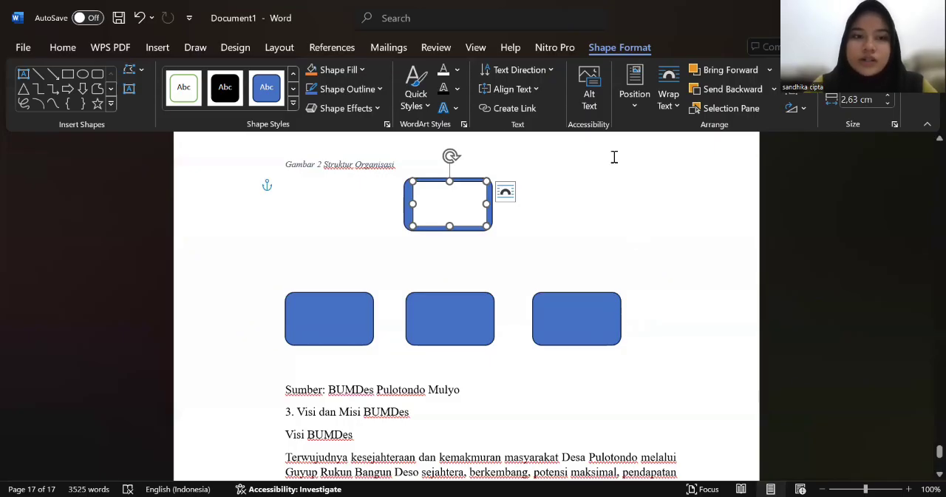
pyautogui.click(294, 104)
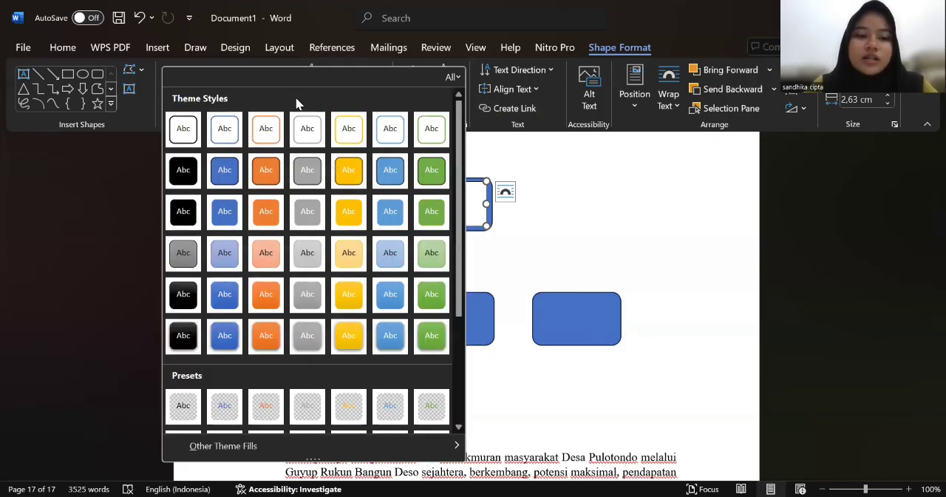
pyautogui.click(190, 400)
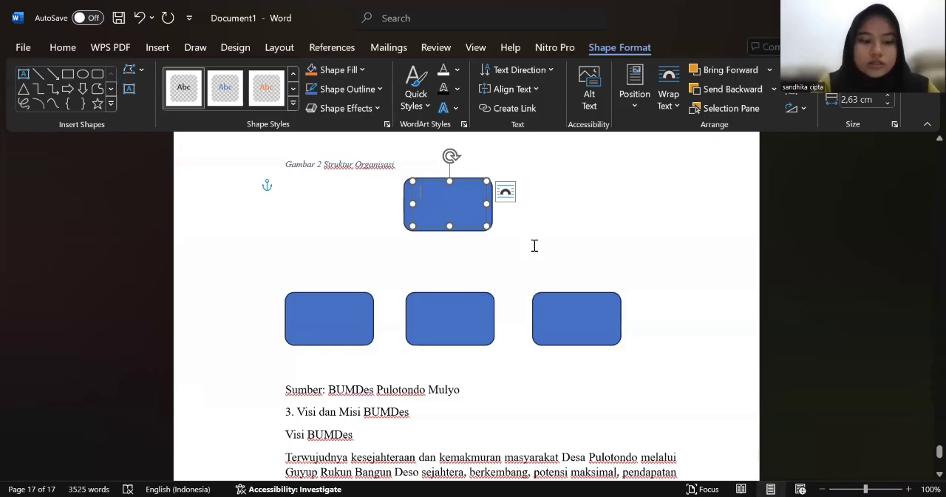
# Step: Enter "Direktur" in the top rectangle's text box and set the text fill to black
pyautogui.write('D')
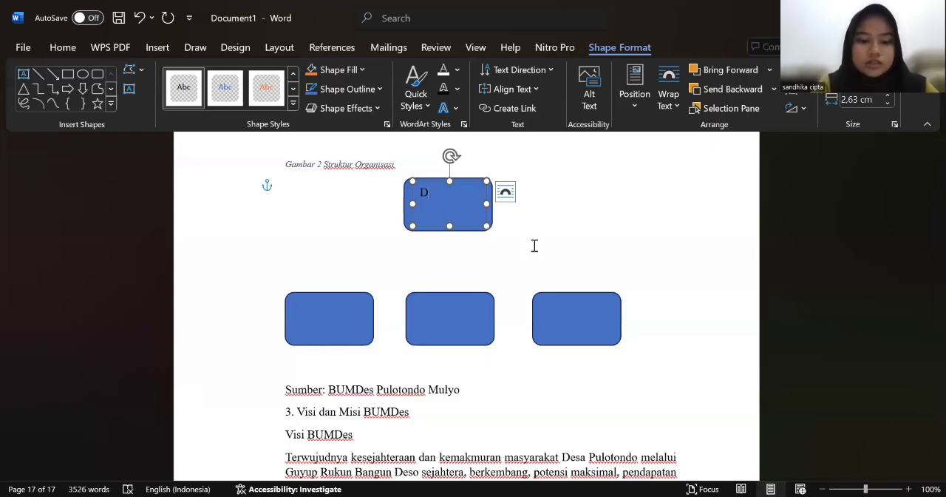
pyautogui.write('irektur')
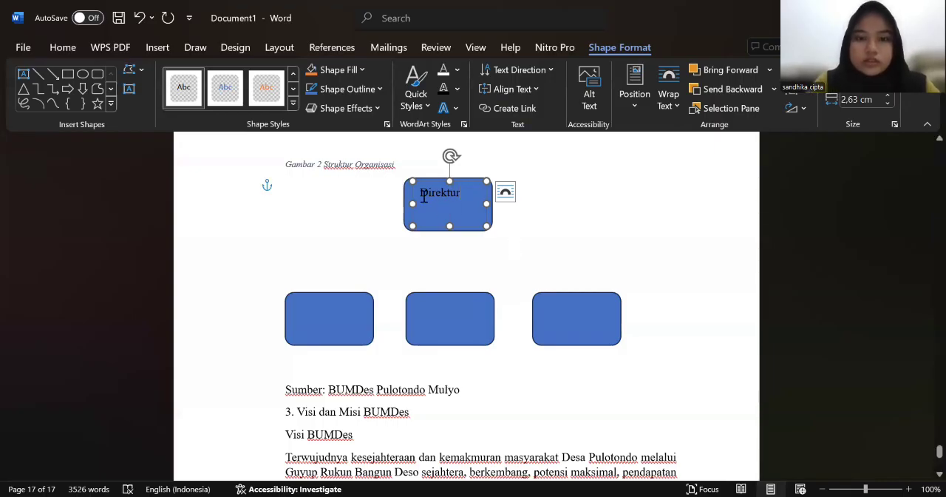
pyautogui.moveTo(422, 195); pyautogui.dragTo(464, 215)
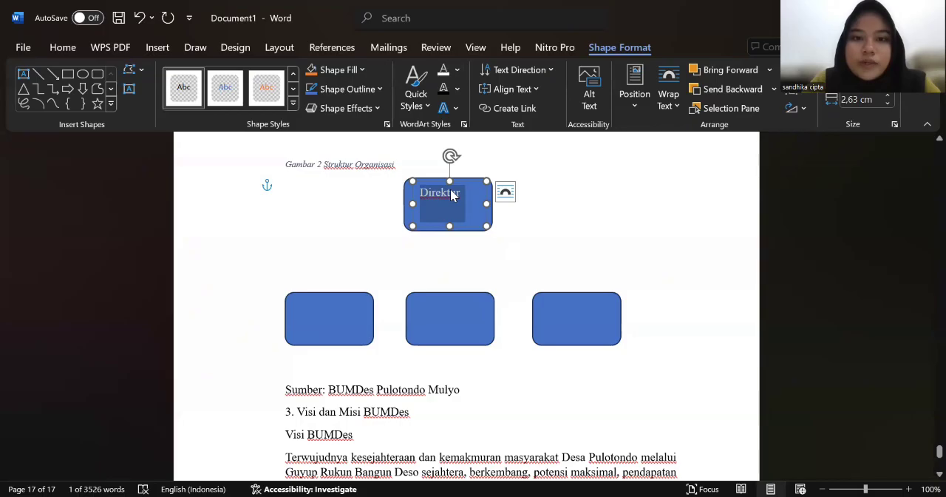
pyautogui.click(457, 72)
pyautogui.click(464, 120)
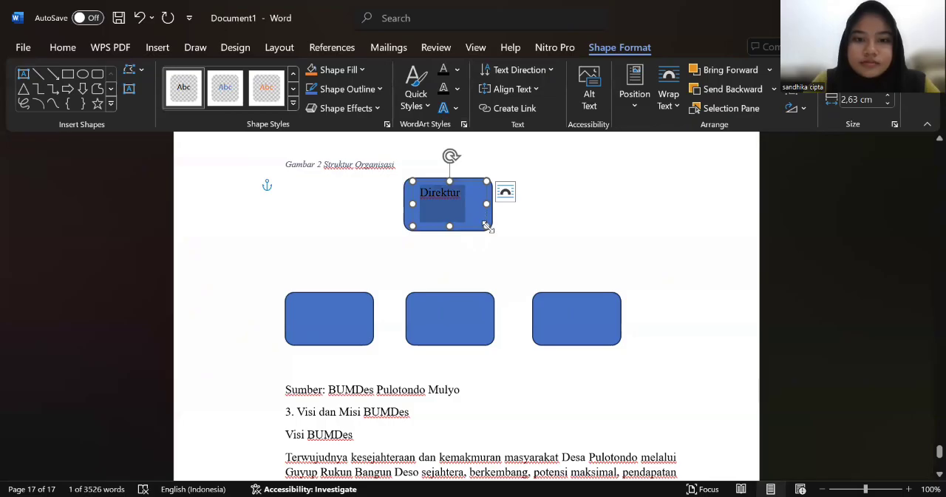
# Step: Enlarge the Direktur text box to about 2.95 cm wide and centre its text
pyautogui.moveTo(486, 225)
pyautogui.mouseDown()
pyautogui.moveTo(500, 234)
pyautogui.moveTo(465, 216)
pyautogui.moveTo(495, 234)
pyautogui.mouseUp()
pyautogui.moveTo(419, 192); pyautogui.dragTo(465, 215)
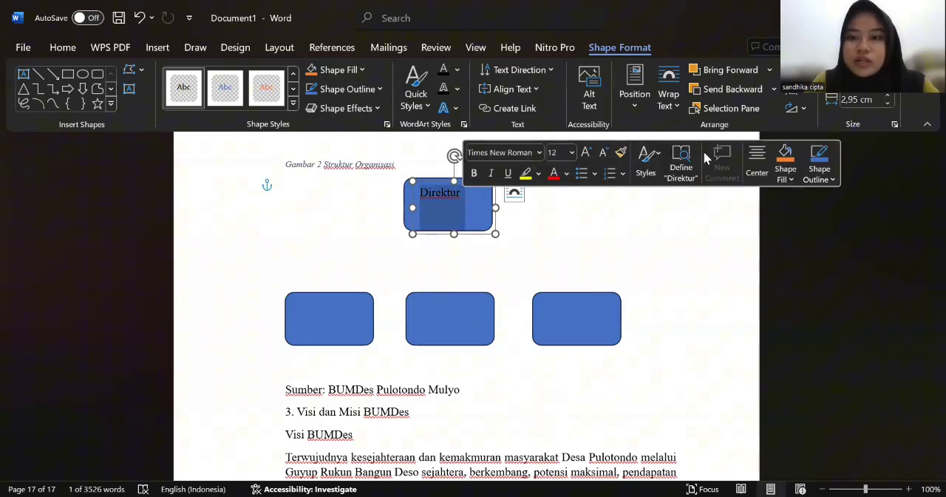
pyautogui.click(757, 158)
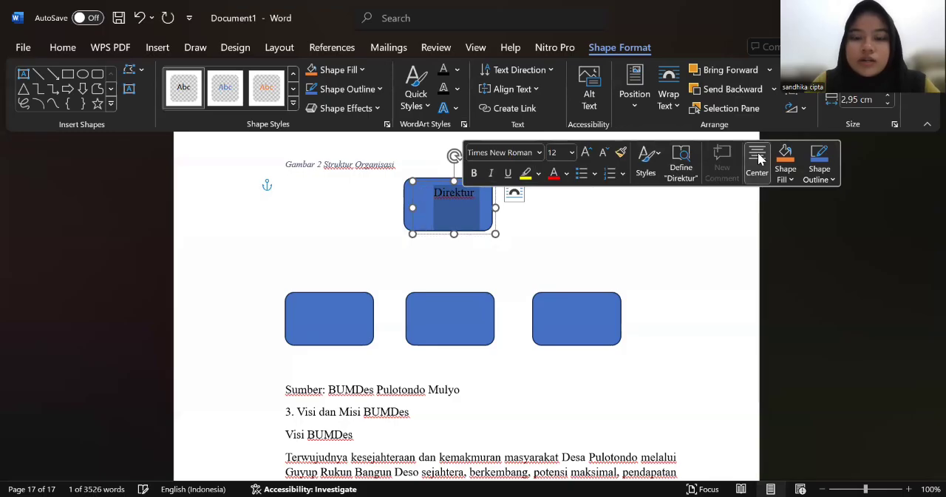
# Step: Set the Direktur text to bold 16 pt and reposition its text box centrally over the top rectangle
pyautogui.click(586, 156)
pyautogui.click(474, 172)
pyautogui.click(585, 155)
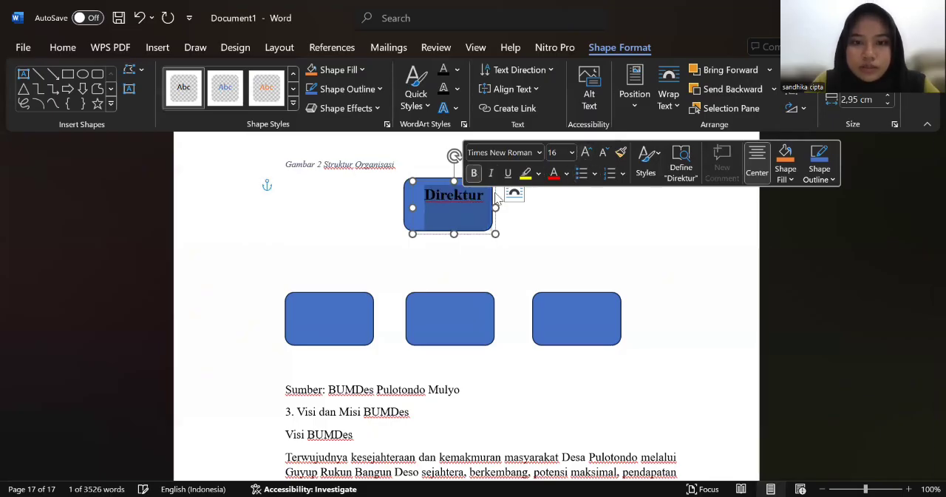
pyautogui.click(458, 234)
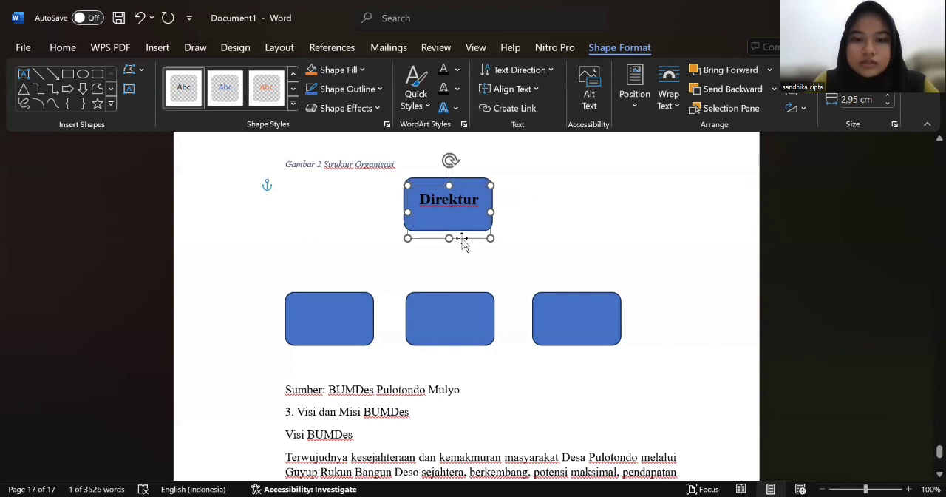
pyautogui.click(539, 243)
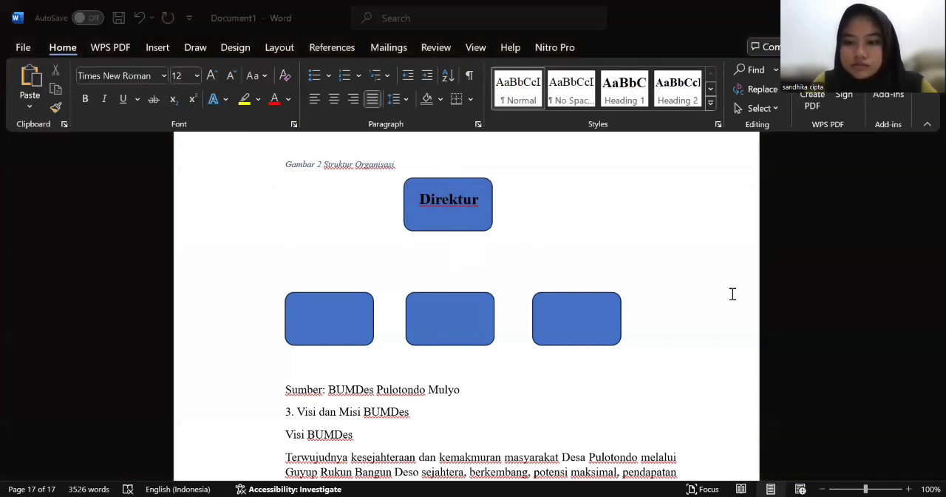
pyautogui.click(497, 243)
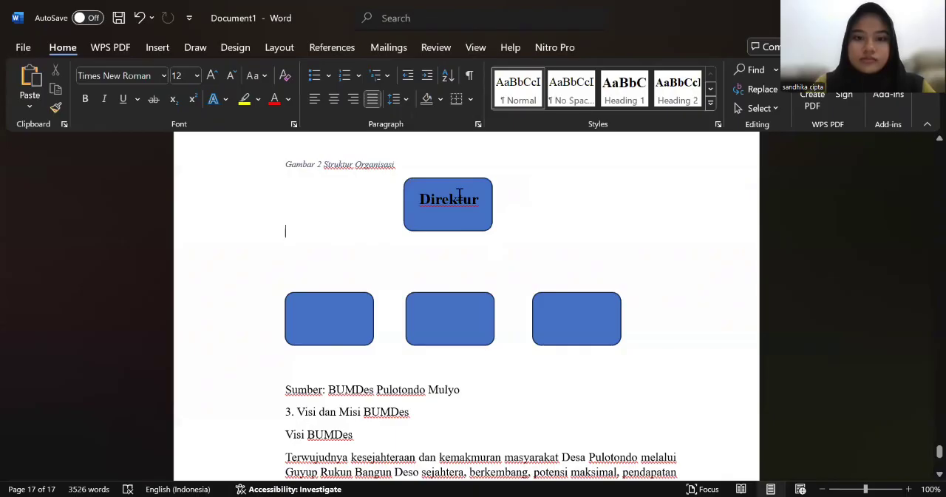
# Step: Remove the bold formatting from the Direktur text and nudge its text box slightly within the top rectangle
pyautogui.click(459, 195)
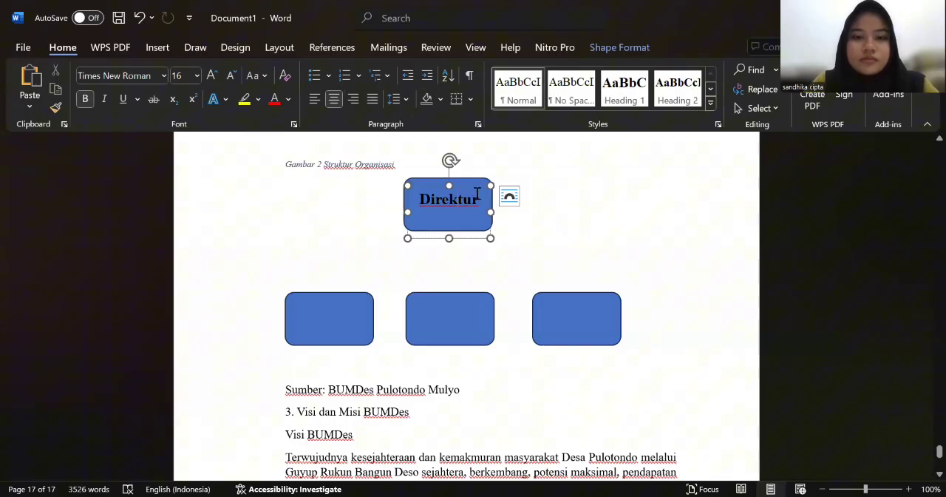
pyautogui.moveTo(477, 200); pyautogui.dragTo(412, 192)
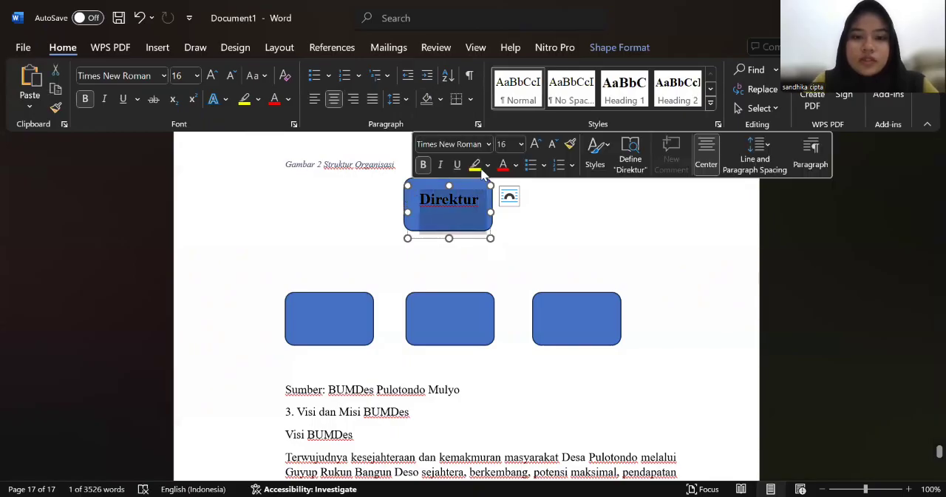
pyautogui.click(423, 167)
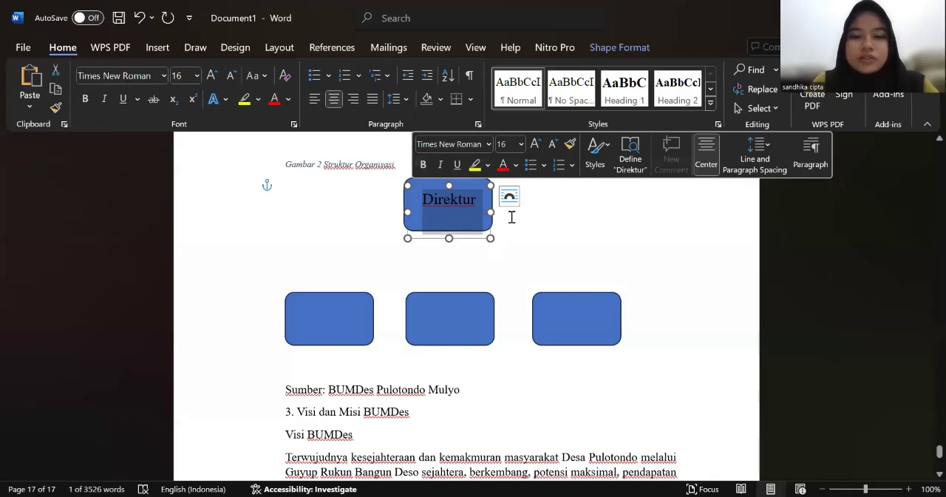
pyautogui.click(496, 235)
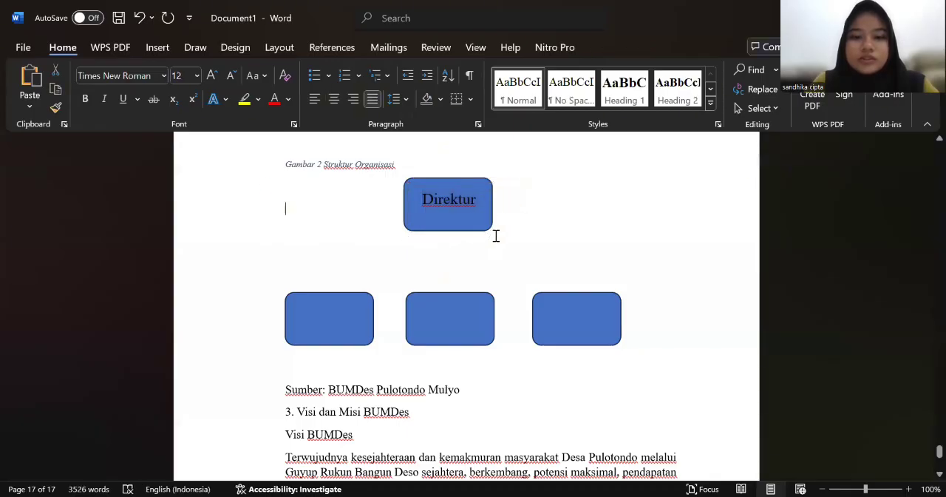
pyautogui.click(464, 201)
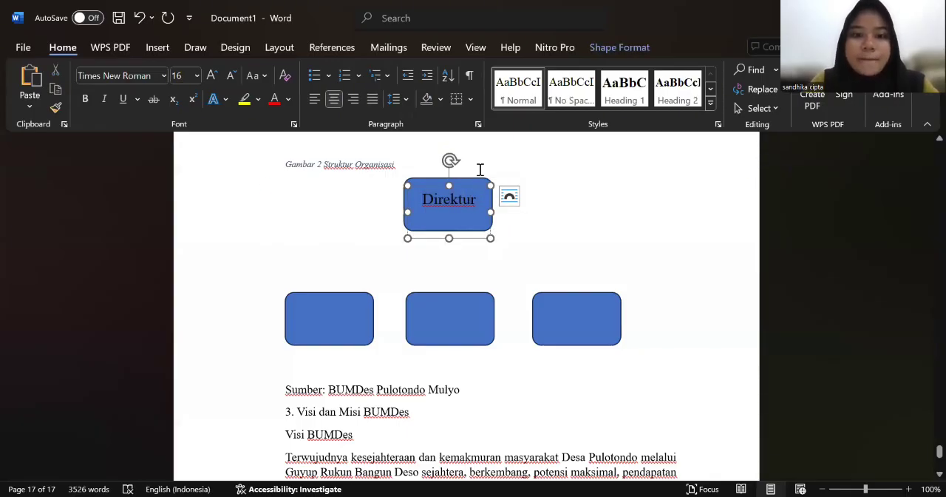
pyautogui.click(467, 181)
pyautogui.moveTo(468, 181); pyautogui.dragTo(467, 185)
pyautogui.click(520, 210)
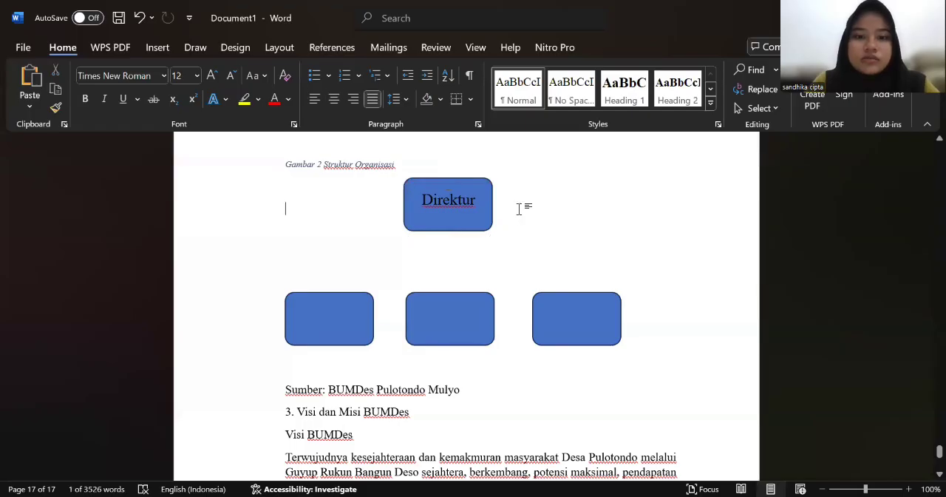
# Step: Draw a rounded rectangle about 4.22 cm wide overlapping the Direktur box's lower right edge and give it the white style with green outline
pyautogui.click(158, 47)
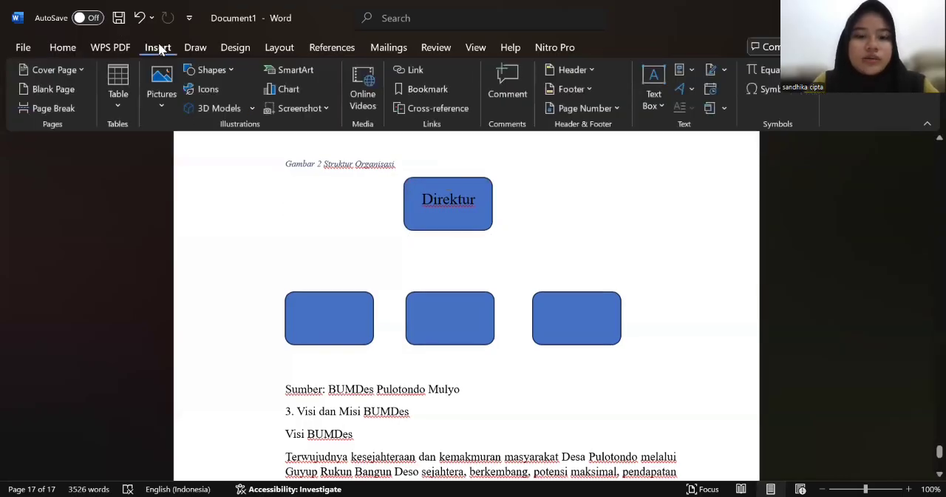
pyautogui.click(234, 68)
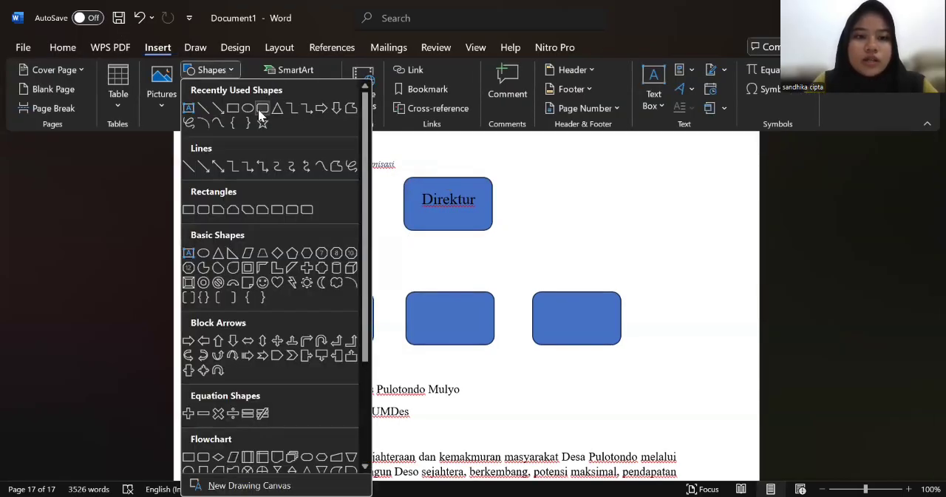
pyautogui.click(261, 109)
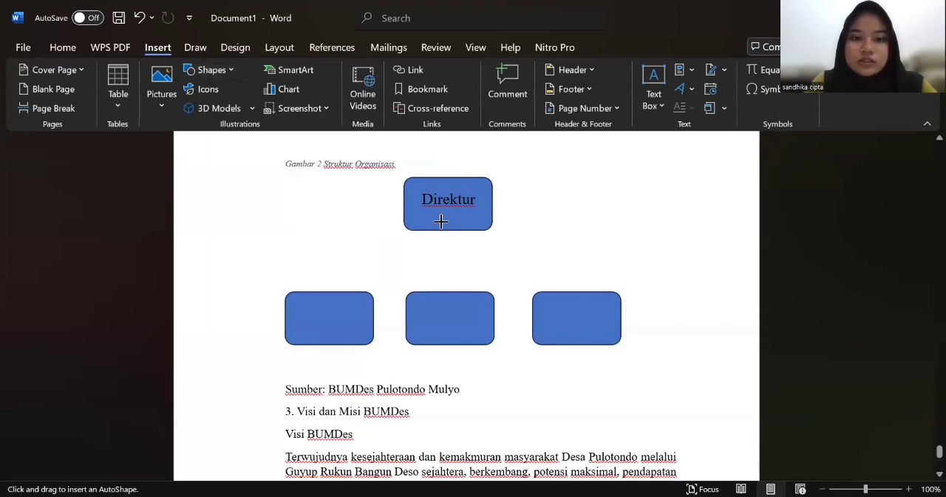
pyautogui.moveTo(440, 220); pyautogui.dragTo(559, 243)
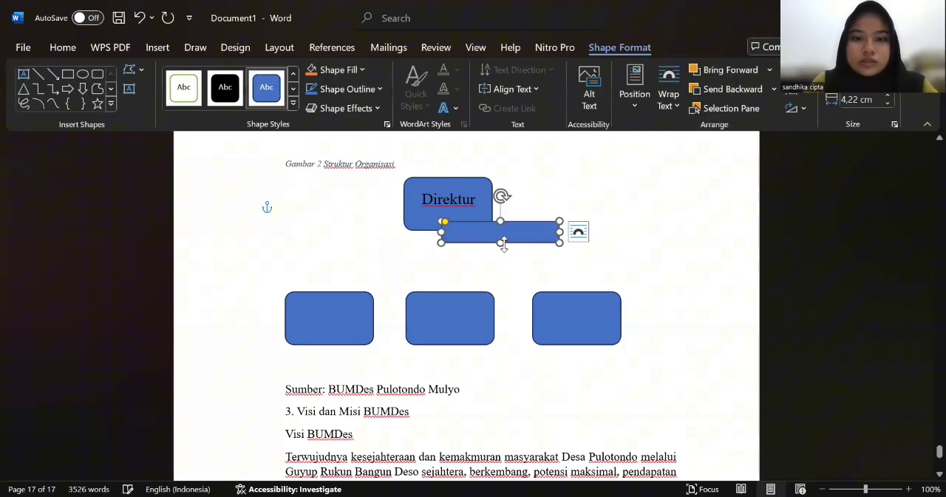
pyautogui.click(180, 91)
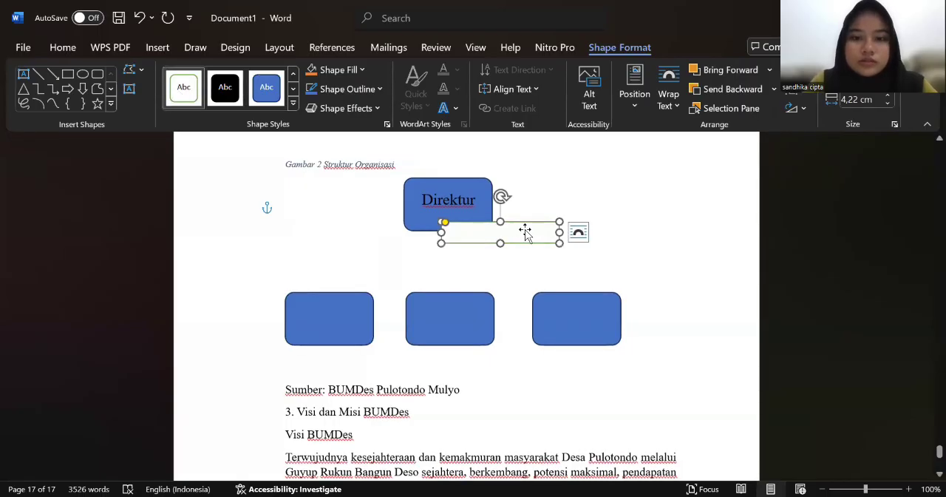
pyautogui.moveTo(520, 230); pyautogui.dragTo(503, 220)
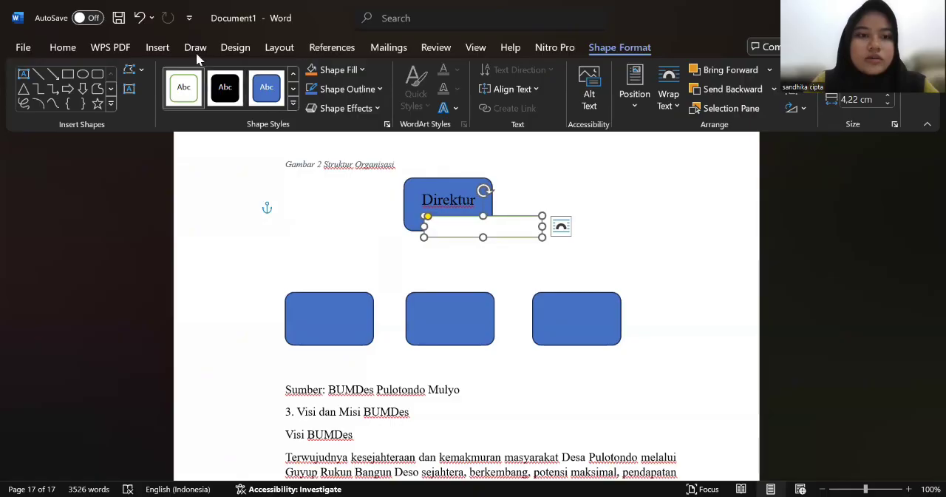
# Step: Draw a text box about 3.78 cm wide inside the green-outlined rectangle and apply the first transparent preset style with black text
pyautogui.click(24, 74)
pyautogui.moveTo(430, 220); pyautogui.dragTo(526, 222)
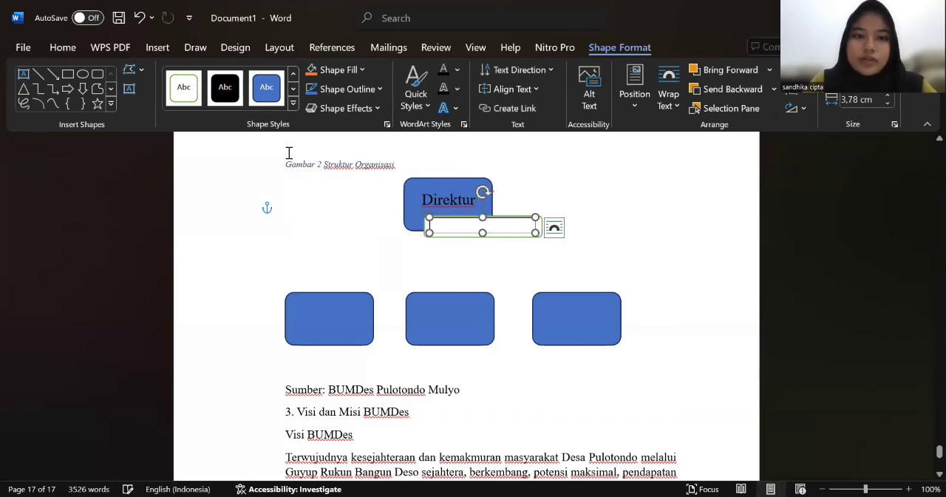
pyautogui.click(292, 103)
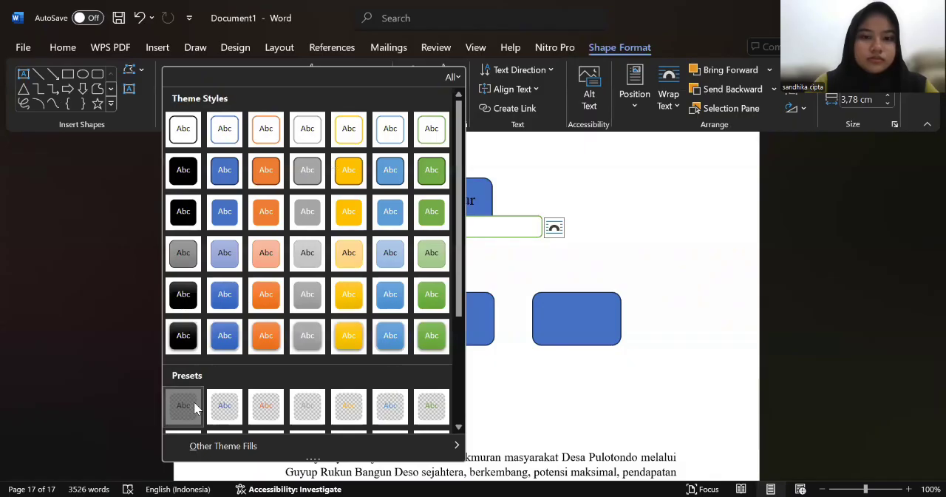
pyautogui.click(194, 403)
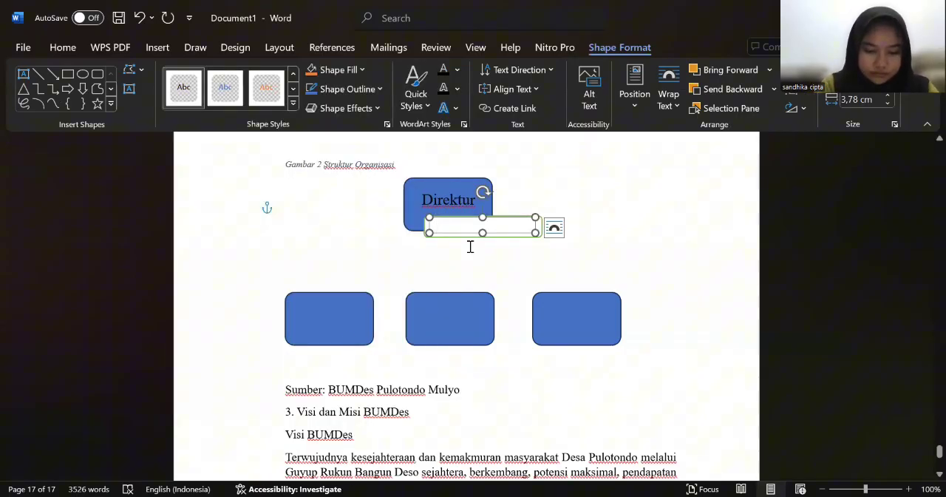
# Step: Enter the director's first name in the new text box and enlarge the box to about 3.99 cm wide
pyautogui.write('m')
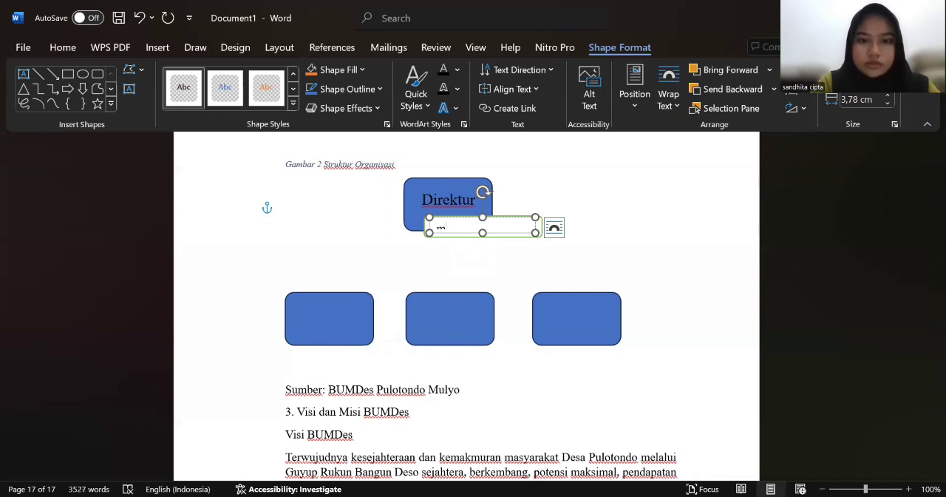
pyautogui.write('a')
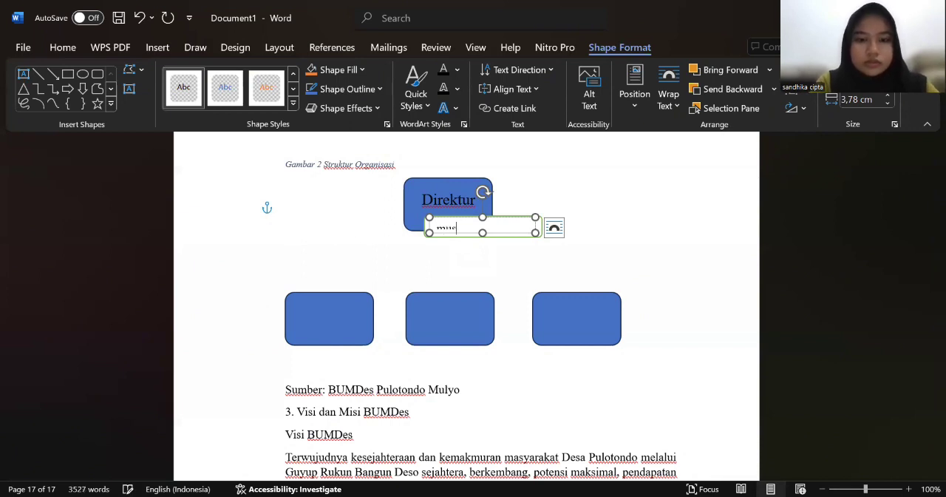
pyautogui.write('stofa')
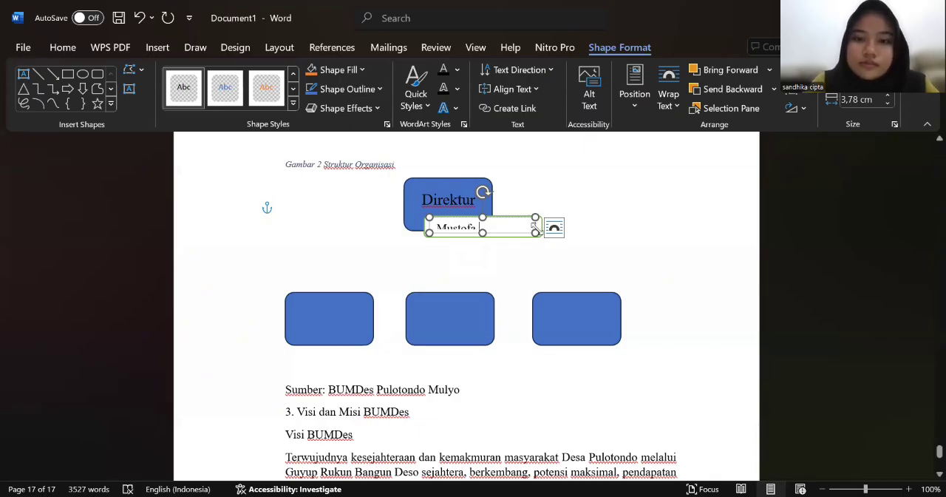
pyautogui.moveTo(535, 230); pyautogui.dragTo(507, 257)
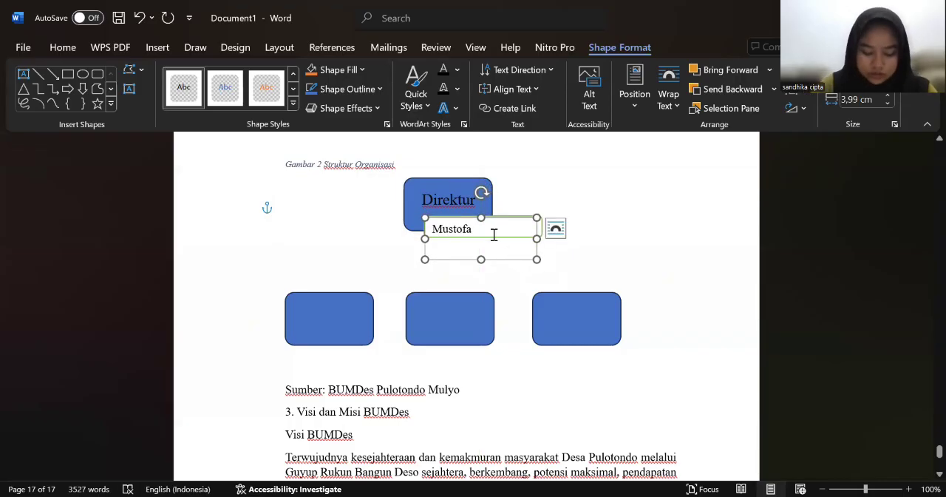
# Step: Complete the director's name with the middle name and a capital last initial
pyautogui.write('Abdul')
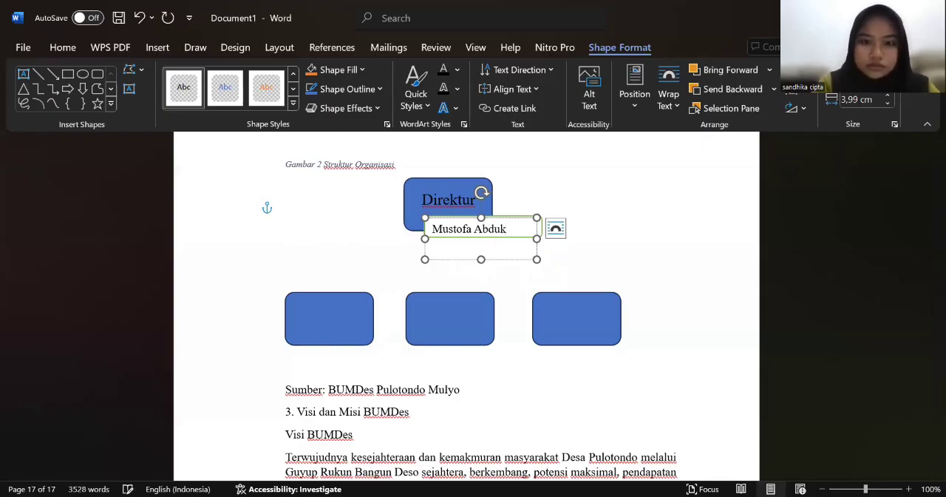
pyautogui.press('BackSpace')
pyautogui.write('l')
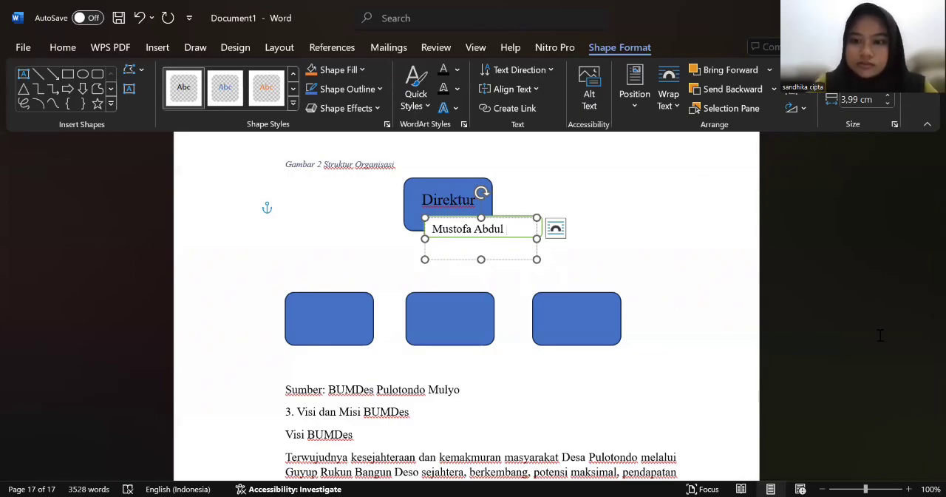
pyautogui.hotkey('alt', 'Tab')
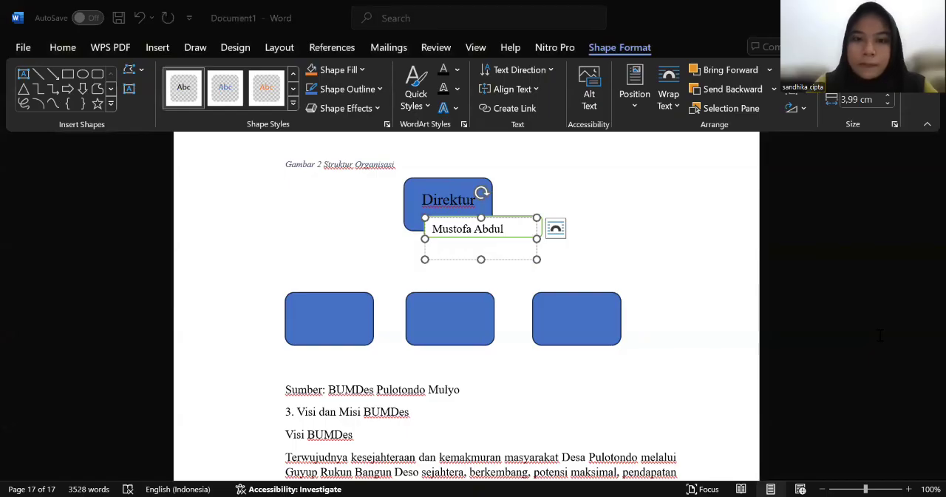
pyautogui.hotkey('alt', 'Tab')
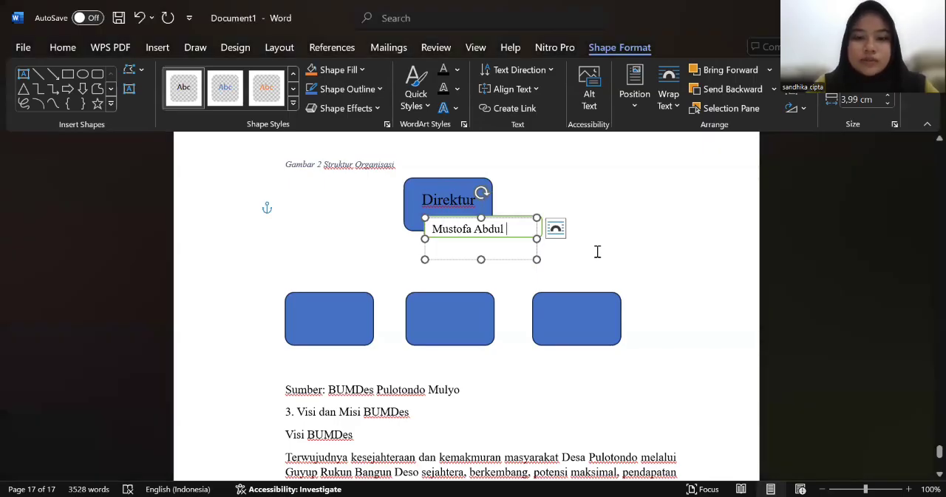
pyautogui.write('h')
pyautogui.press('BackSpace')
pyautogui.write('H')
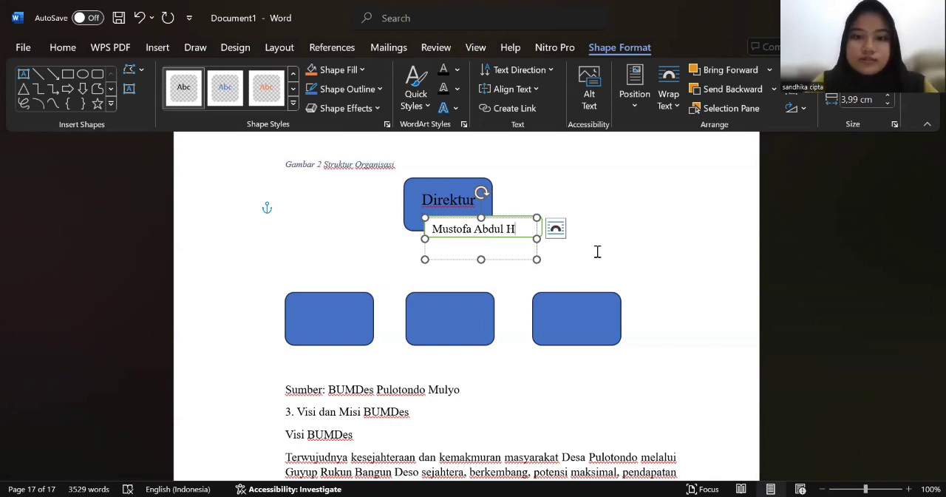
pyautogui.click(552, 264)
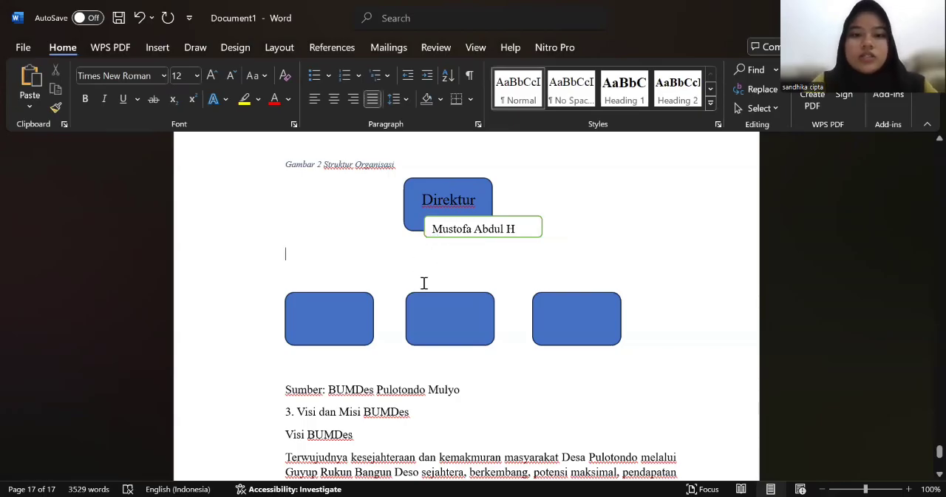
# Step: Draw a straight vertical line from the director's name box down to the middle rectangle of the lower row
pyautogui.click(157, 48)
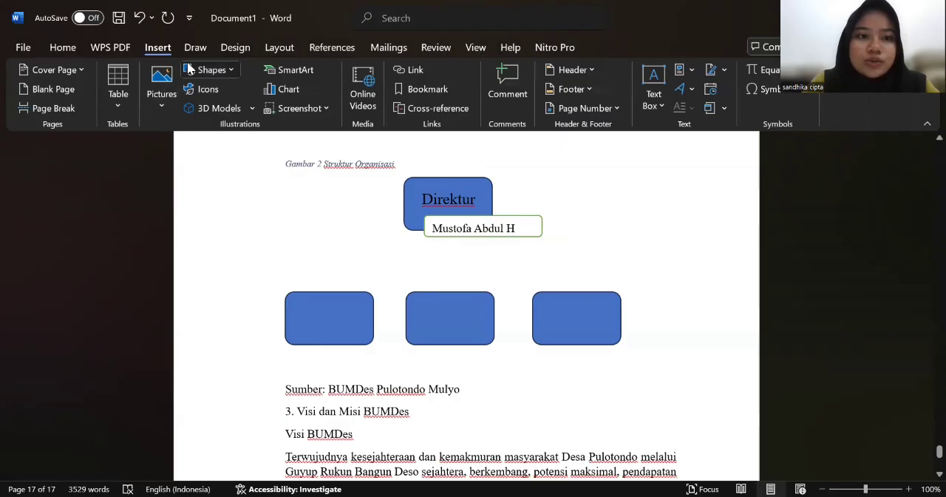
pyautogui.click(194, 69)
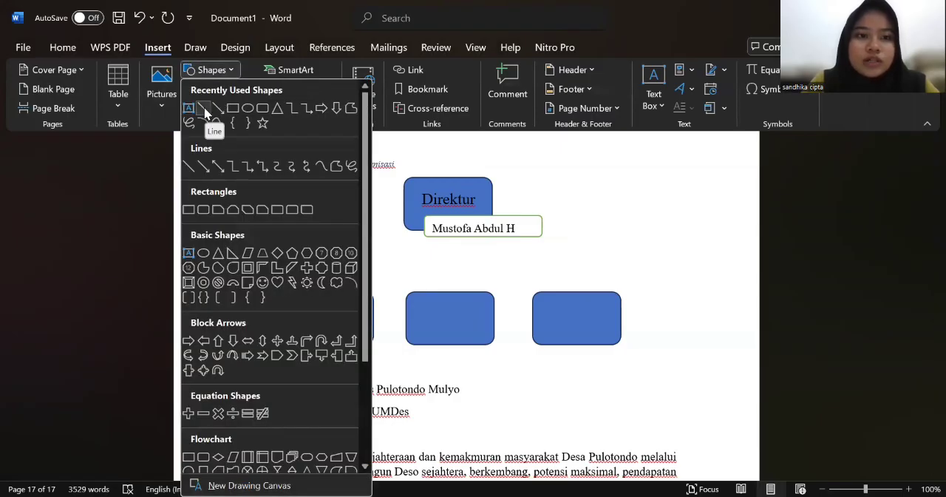
pyautogui.click(207, 109)
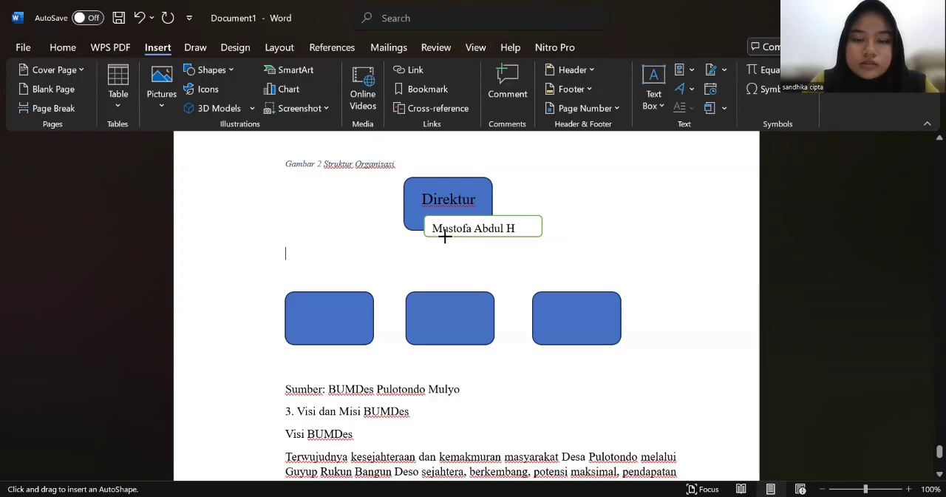
pyautogui.moveTo(445, 237); pyautogui.dragTo(445, 290)
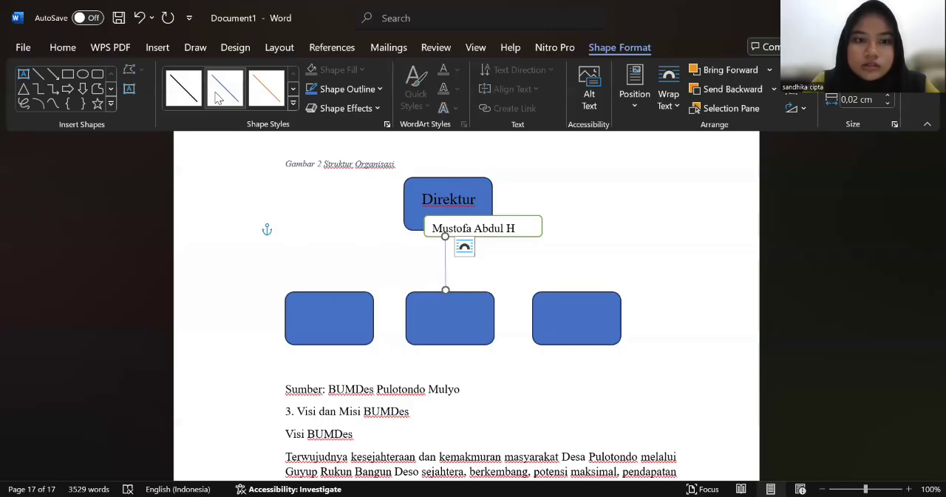
# Step: Set the weight of the vertical connector line below the director's name box to ¾ pt
pyautogui.click(377, 91)
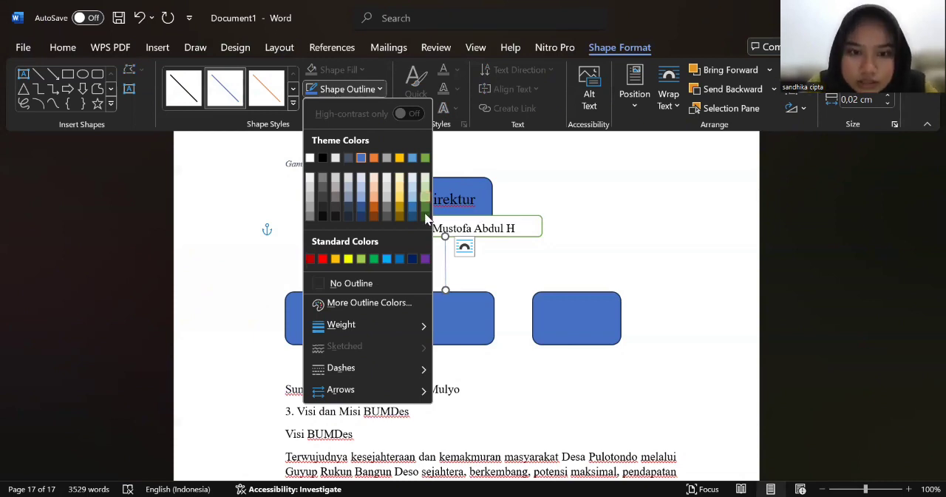
pyautogui.moveTo(427, 325)
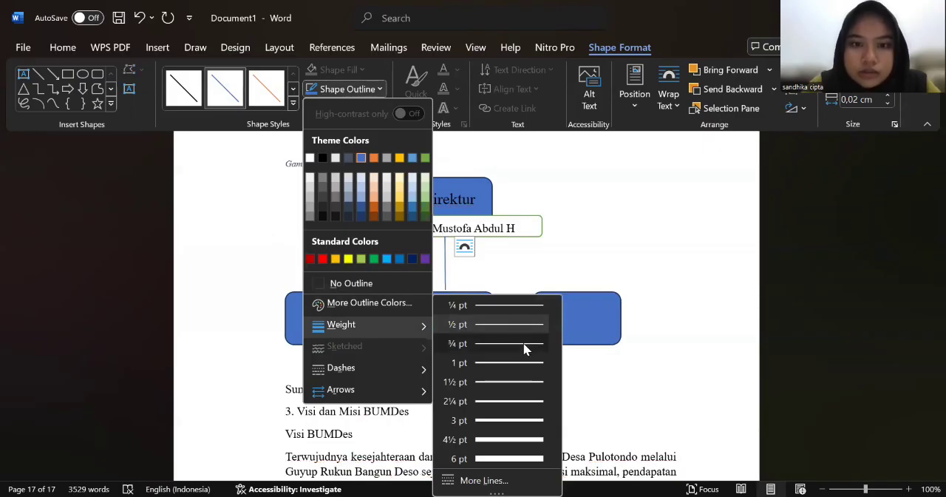
pyautogui.click(524, 345)
pyautogui.click(465, 272)
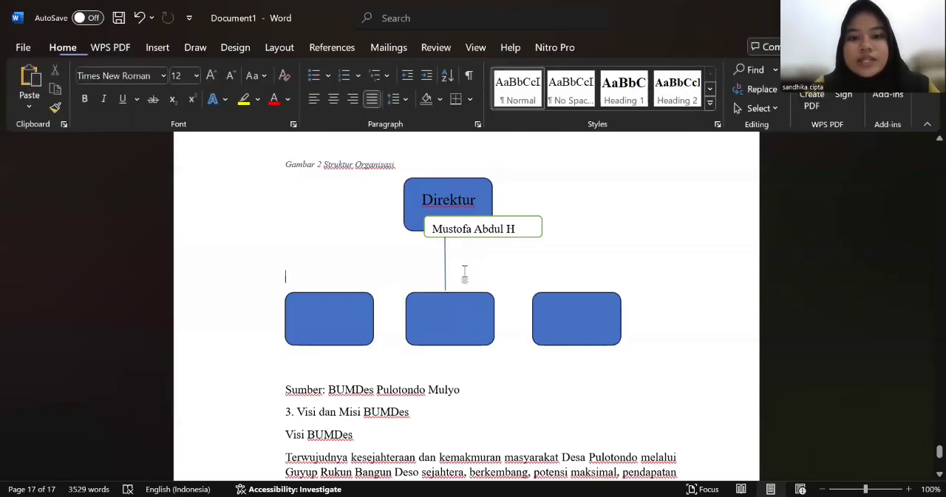
pyautogui.click(163, 51)
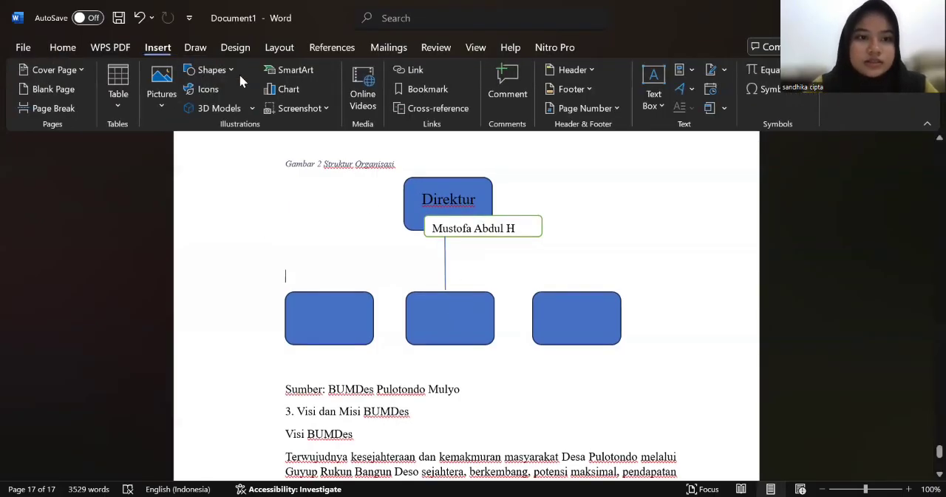
pyautogui.click(208, 70)
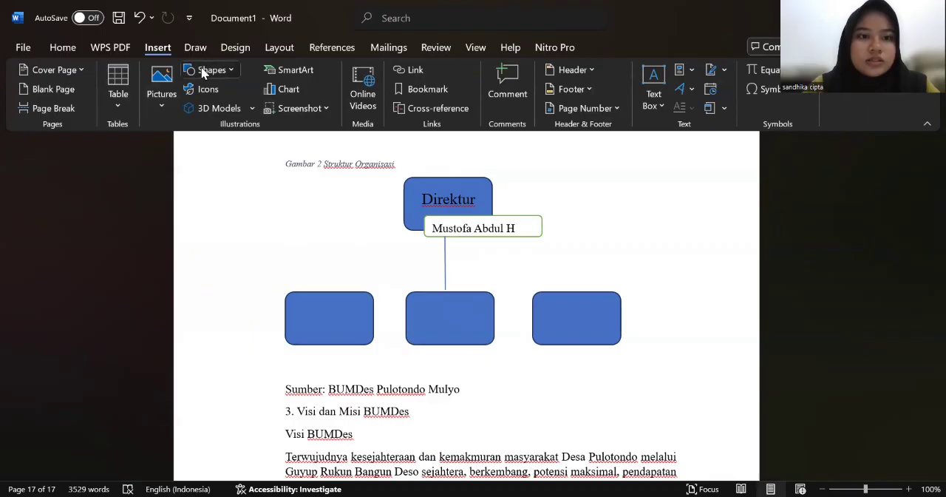
pyautogui.click(444, 260)
pyautogui.click(445, 259)
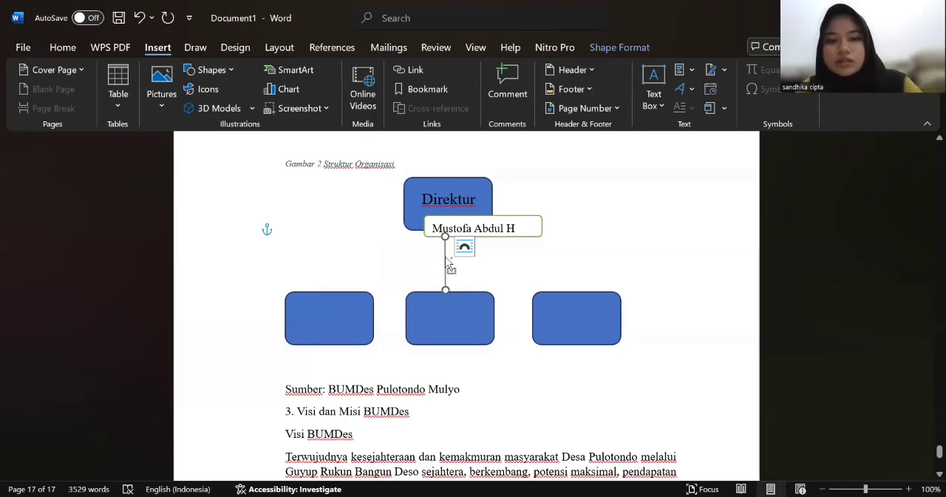
pyautogui.hotkey('ctrl', 'v')
pyautogui.doubleClick(457, 259)
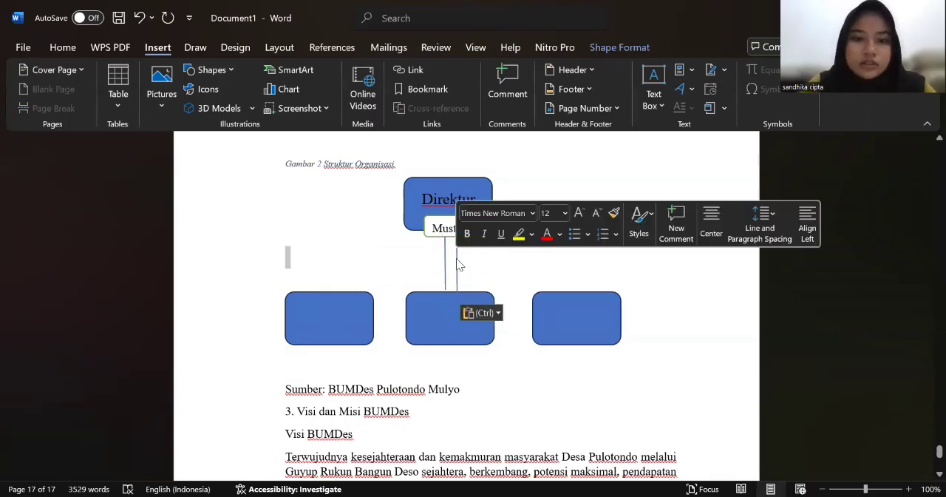
pyautogui.moveTo(453, 264); pyautogui.dragTo(413, 267)
pyautogui.click(413, 271)
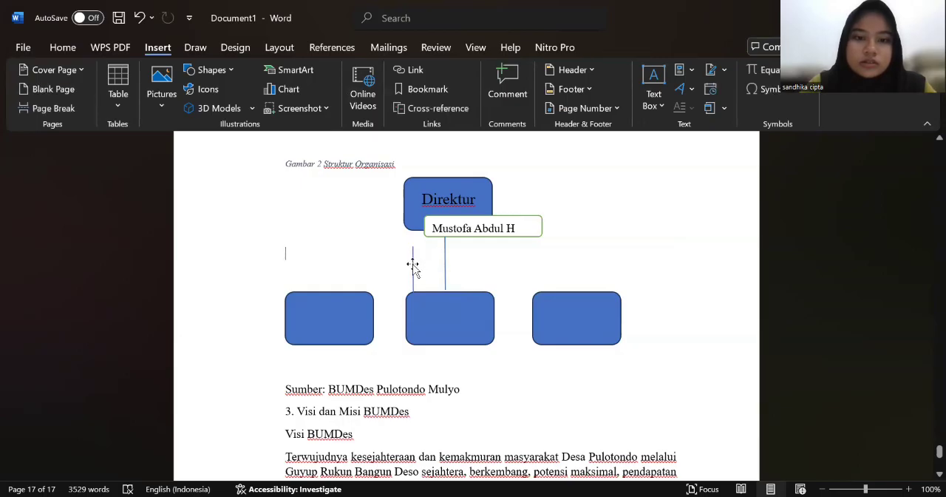
pyautogui.press('Delete')
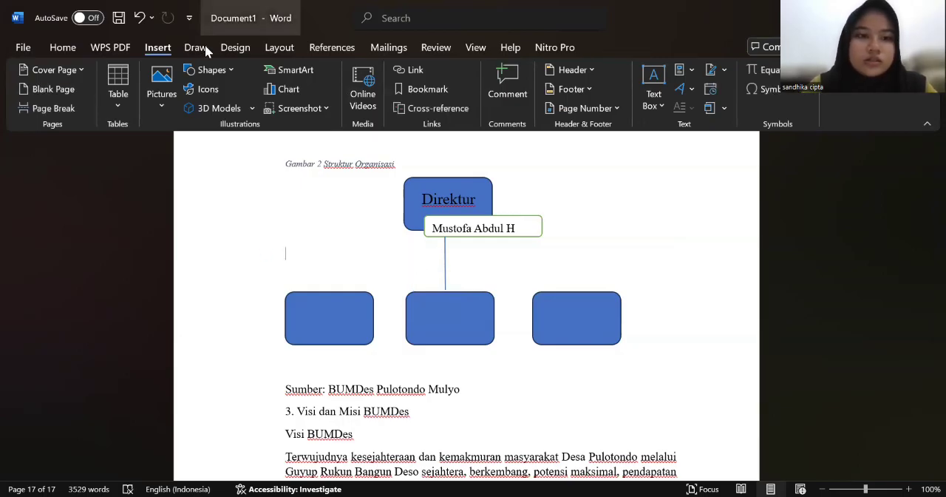
pyautogui.click(211, 70)
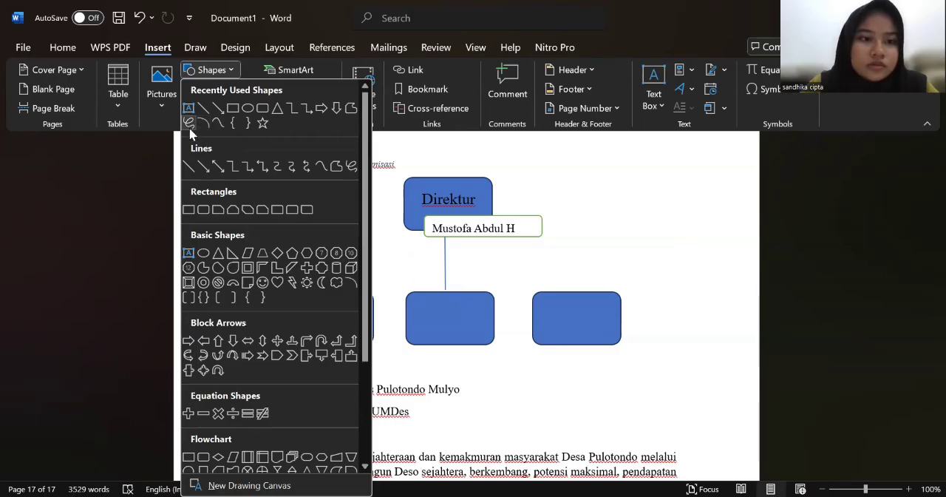
pyautogui.click(190, 127)
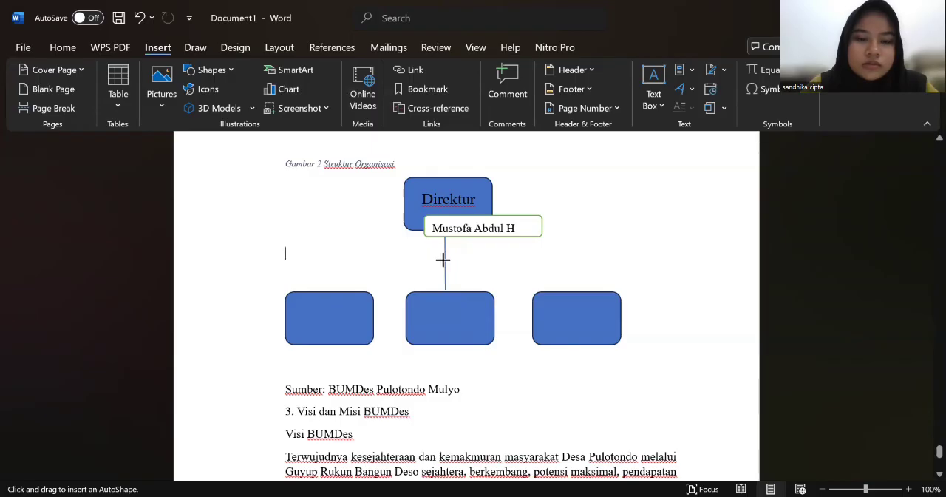
pyautogui.moveTo(443, 260)
pyautogui.mouseDown()
pyautogui.moveTo(323, 254)
pyautogui.moveTo(317, 273)
pyautogui.mouseUp()
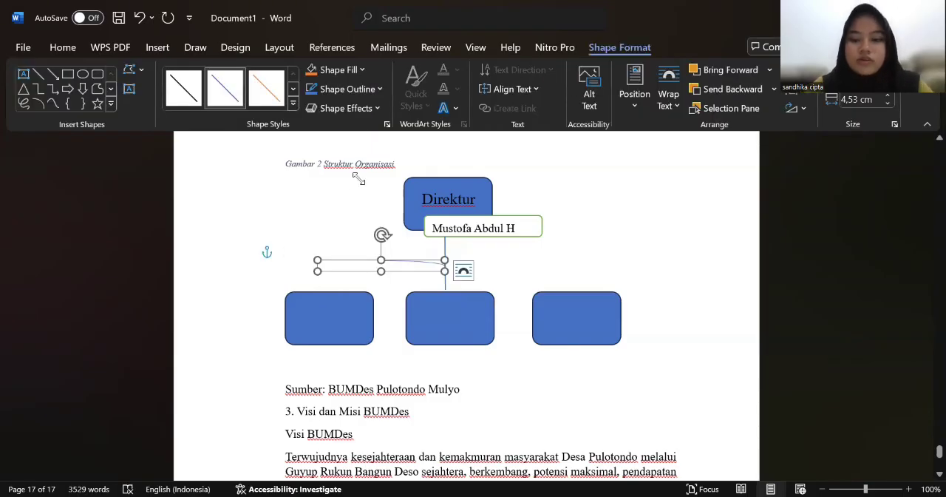
pyautogui.hotkey('ctrl', 'z')
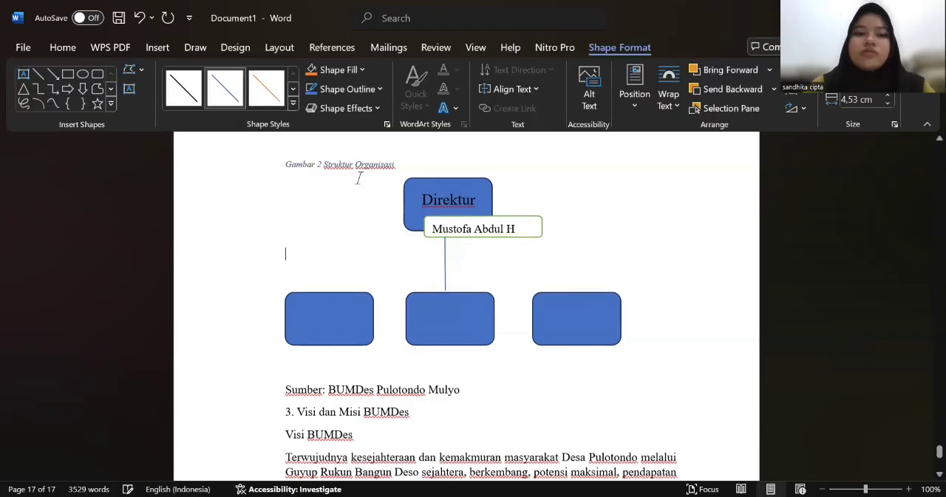
# Step: Draw a straight horizontal line about 4.43 cm wide from above the lower-left rectangle to the vertical connector, and increase its weight
pyautogui.click(37, 70)
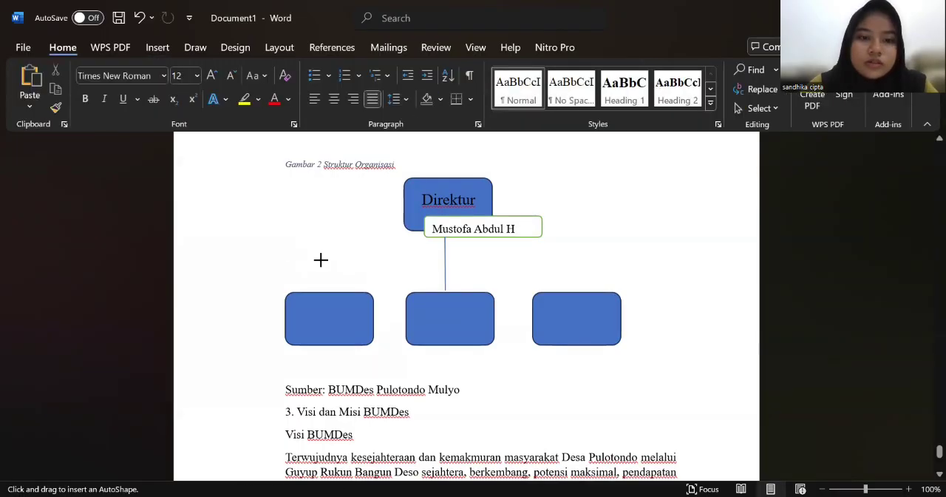
pyautogui.moveTo(321, 259); pyautogui.dragTo(445, 259)
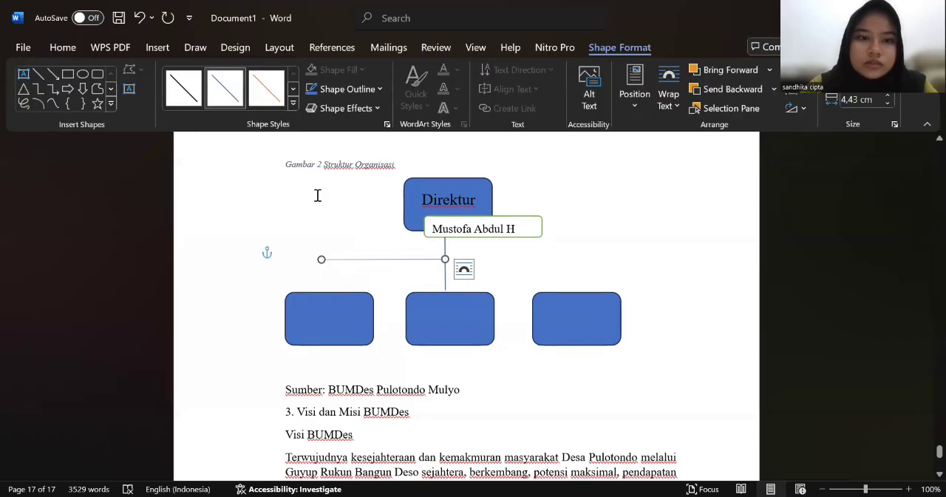
pyautogui.click(326, 89)
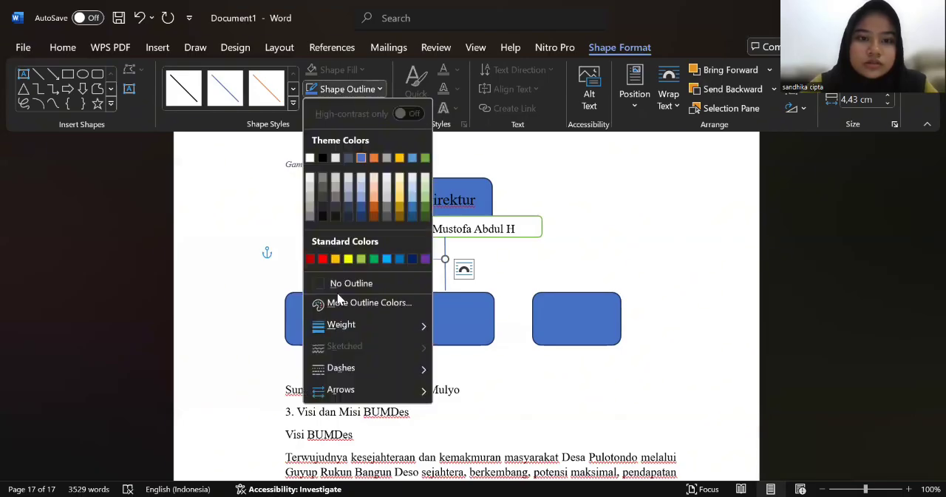
pyautogui.moveTo(346, 335)
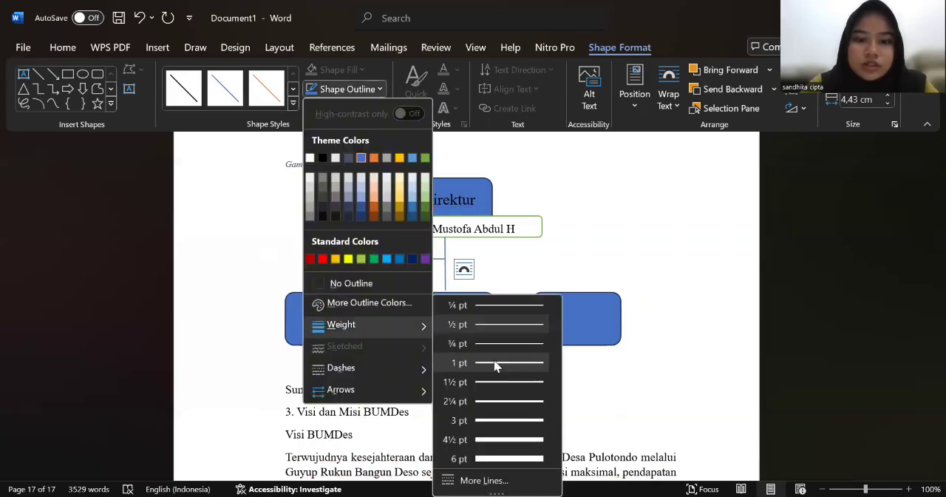
pyautogui.click(498, 353)
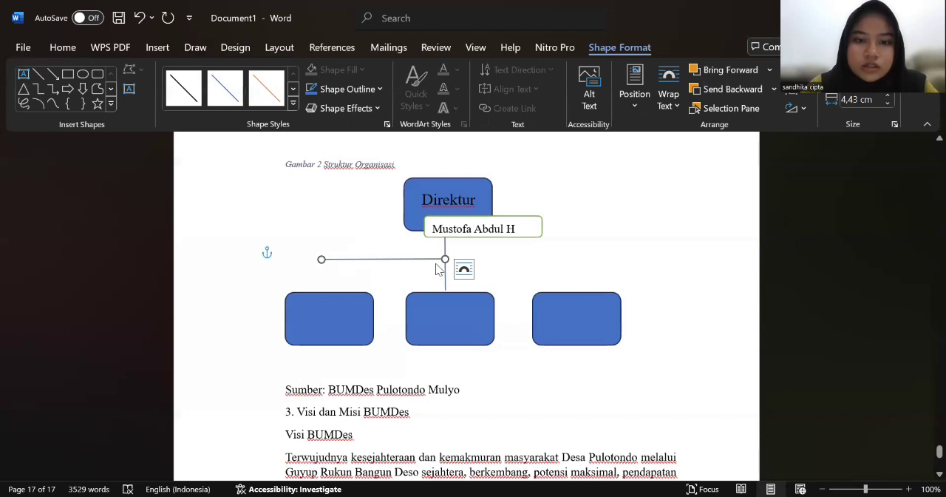
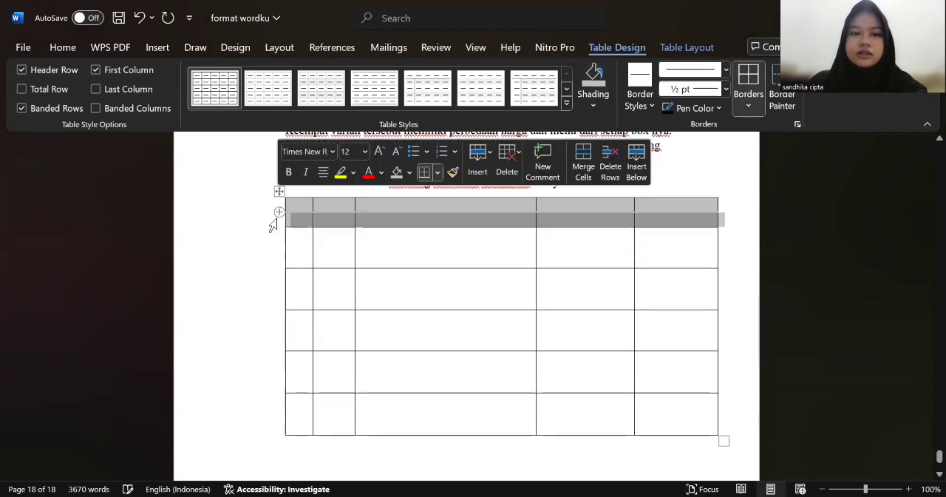
# Step: Undo the last row insertion below the table's header, and paste the heading "No" from the other window into the first header cell
pyautogui.click(138, 17)
pyautogui.click(219, 251)
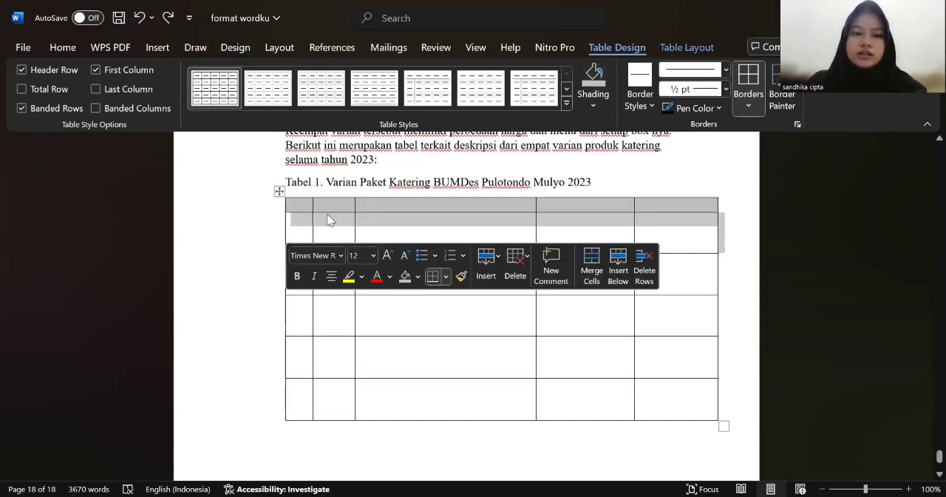
pyautogui.click(300, 208)
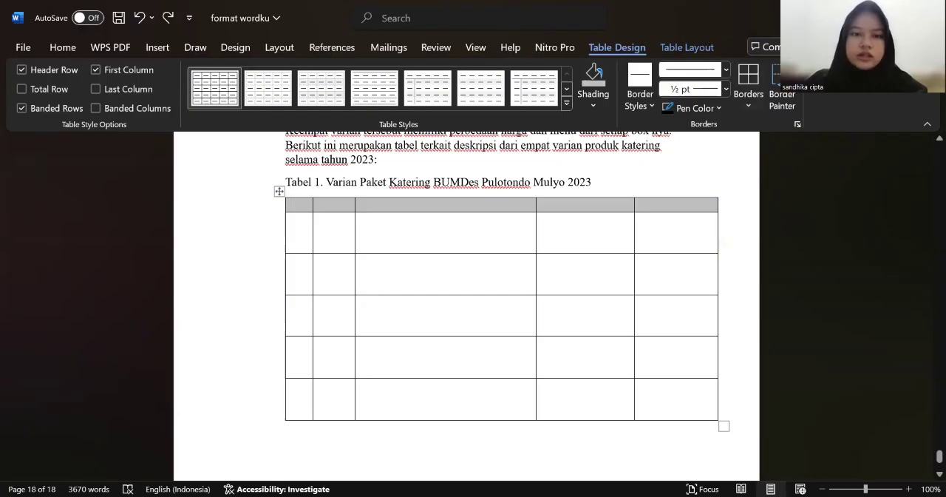
pyautogui.hotkey('alt', 'Tab')
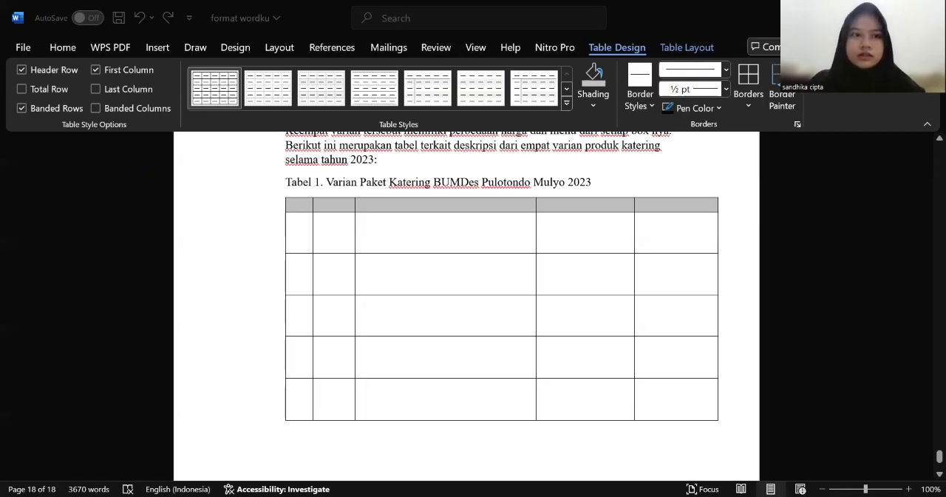
pyautogui.hotkey('alt', 'Tab')
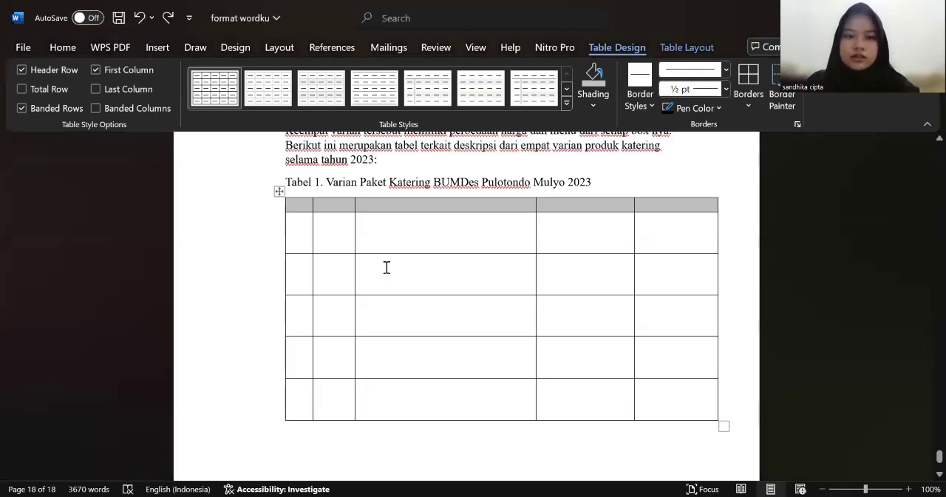
pyautogui.write('No')
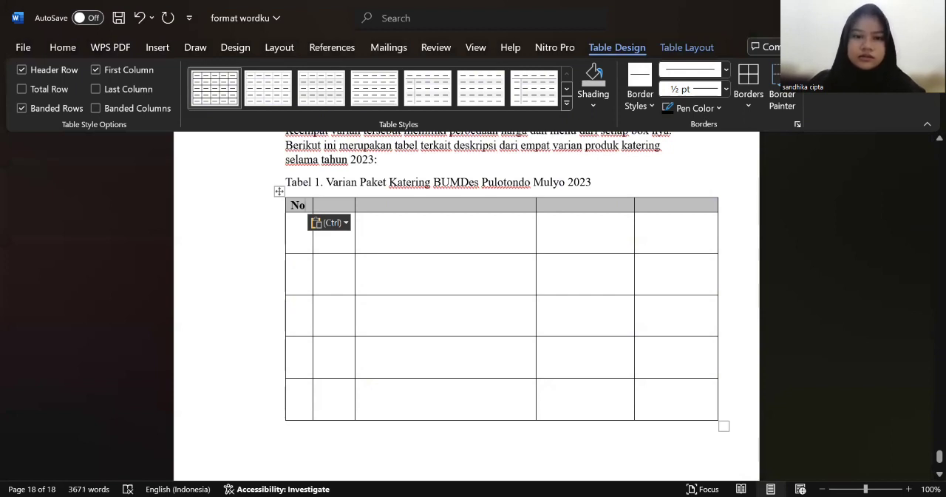
# Step: Copy the heading "Produk" from the other window and paste it into the second header cell
pyautogui.hotkey('alt', 'Tab')
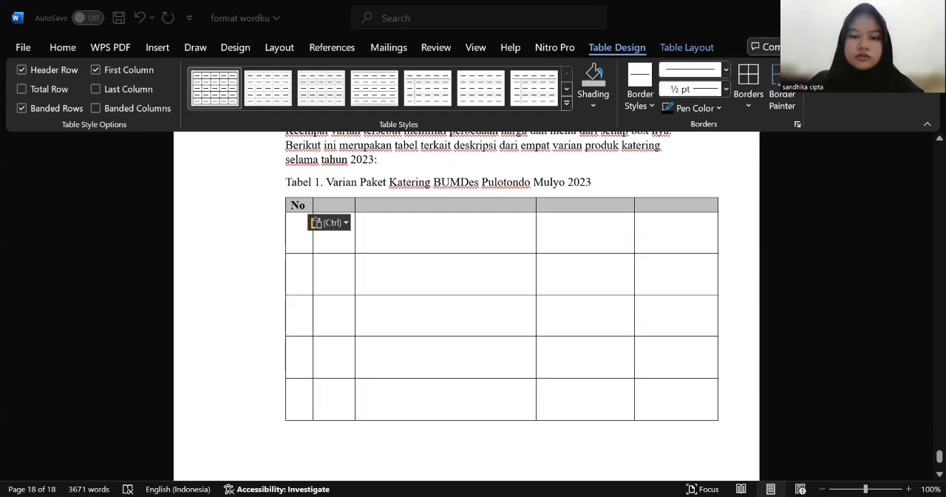
pyautogui.hotkey('ctrl', 'c')
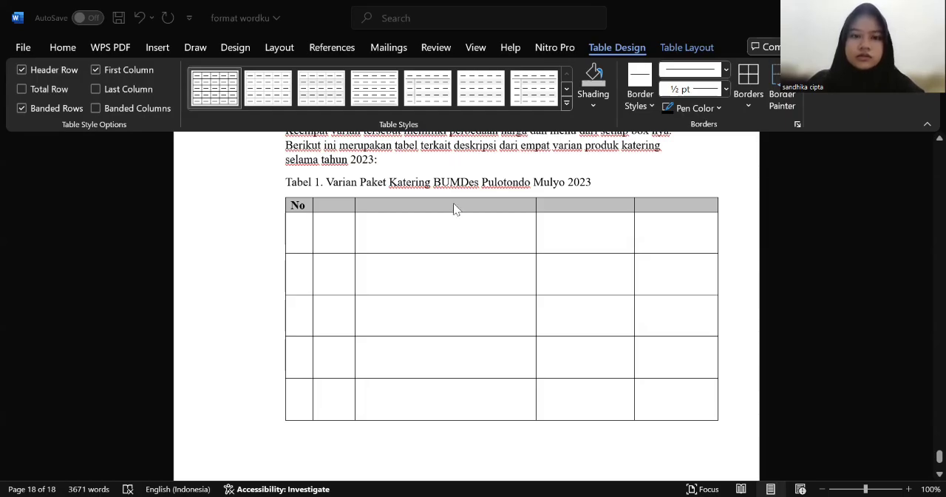
pyautogui.click(338, 205)
pyautogui.hotkey('ctrl', 'v')
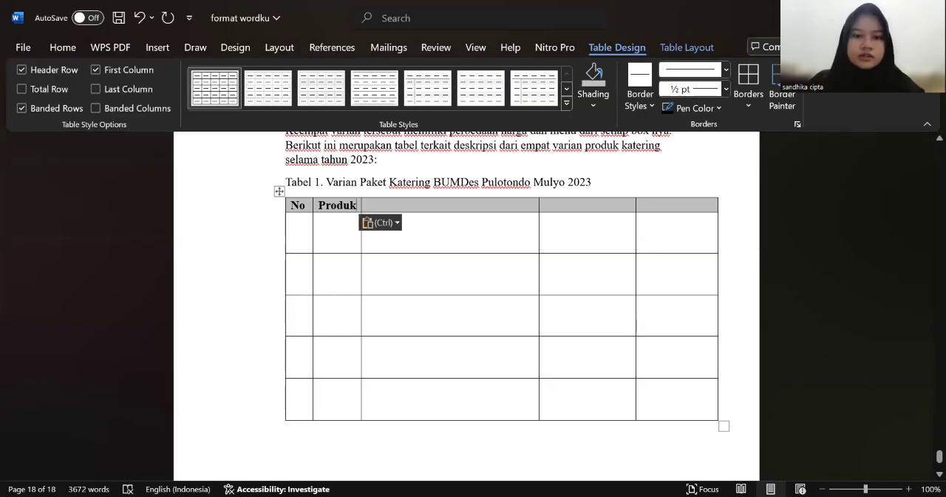
# Step: Bring the heading "Isi Varian" from the other window into the third header cell and centre it
pyautogui.hotkey('alt', 'Tab')
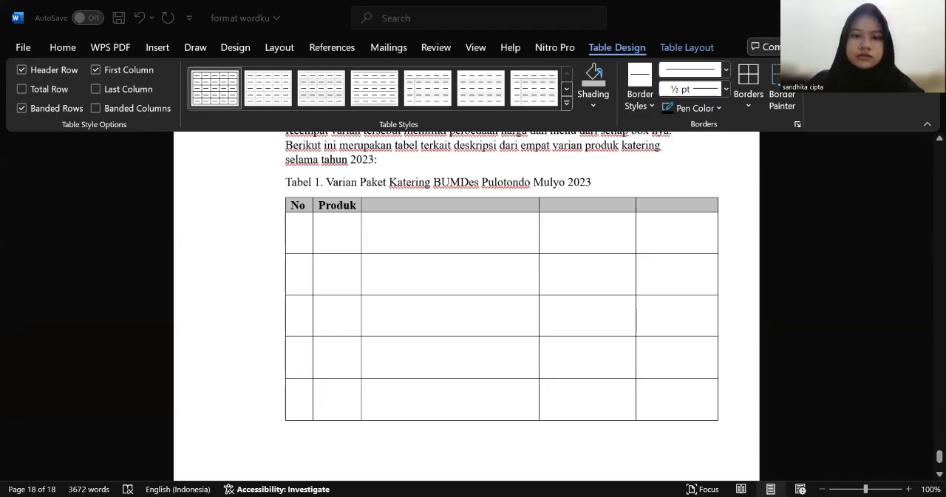
pyautogui.click(447, 210)
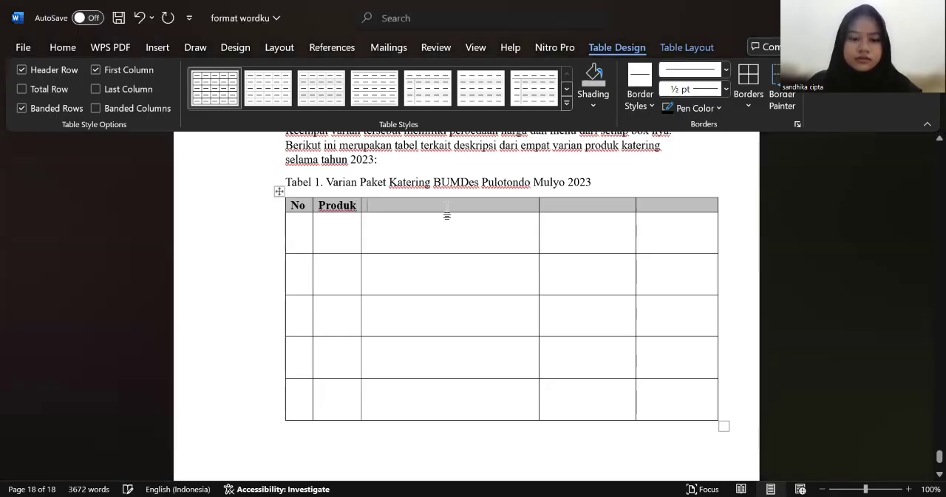
pyautogui.hotkey('ctrl', 'v')
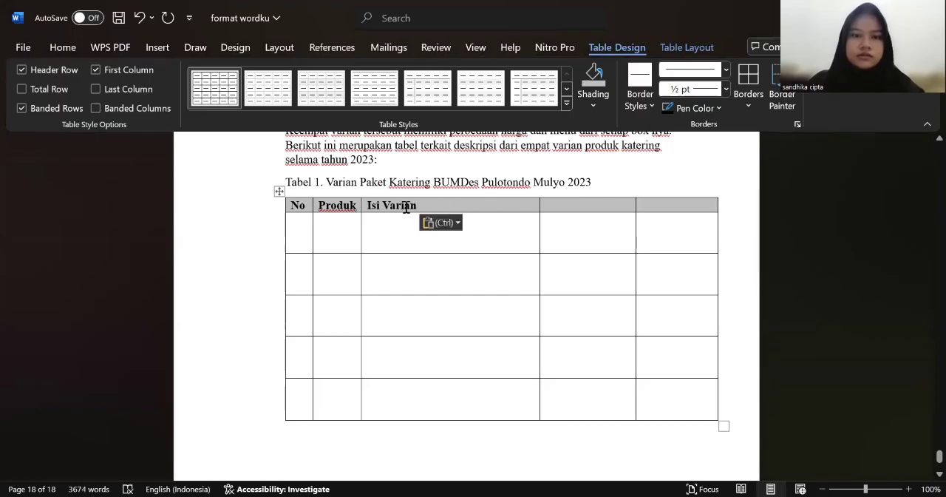
pyautogui.moveTo(418, 207); pyautogui.dragTo(363, 206)
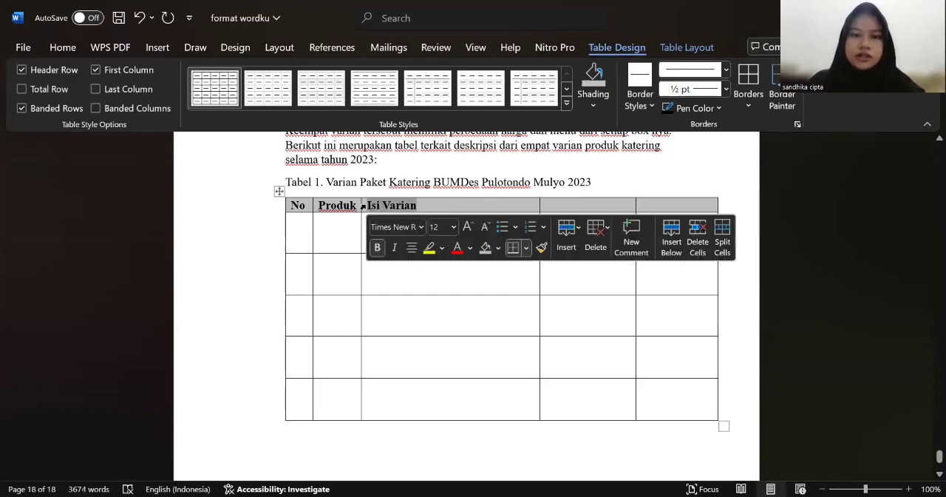
pyautogui.click(410, 252)
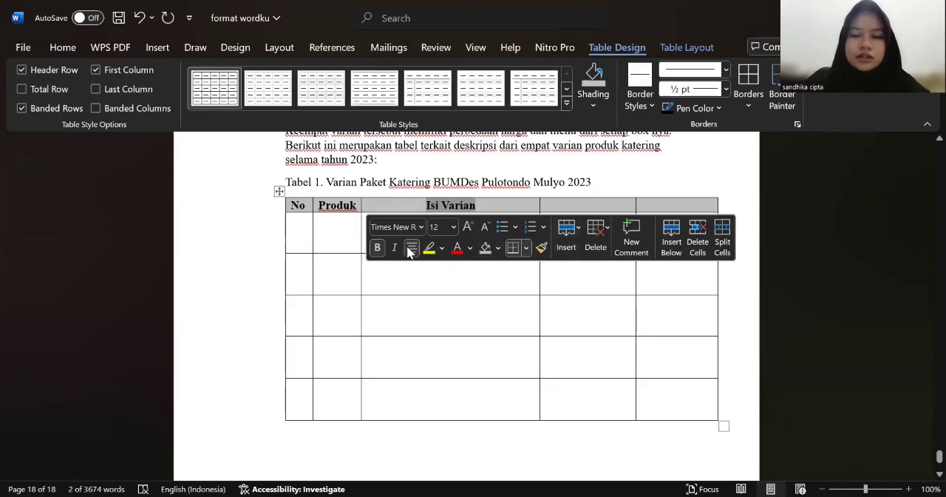
pyautogui.click(469, 276)
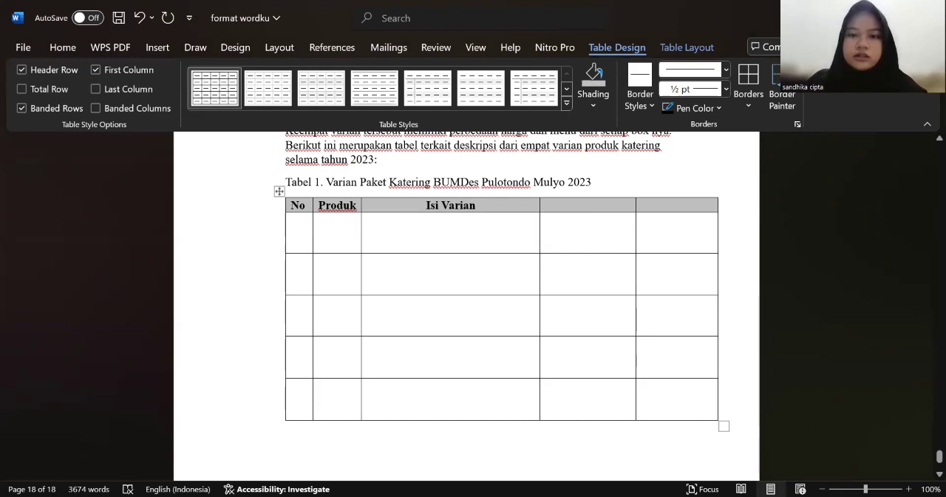
# Step: Bring the heading "Ukuran (cm)" from the other window into the fourth header cell and centre it
pyautogui.hotkey('alt', 'Tab')
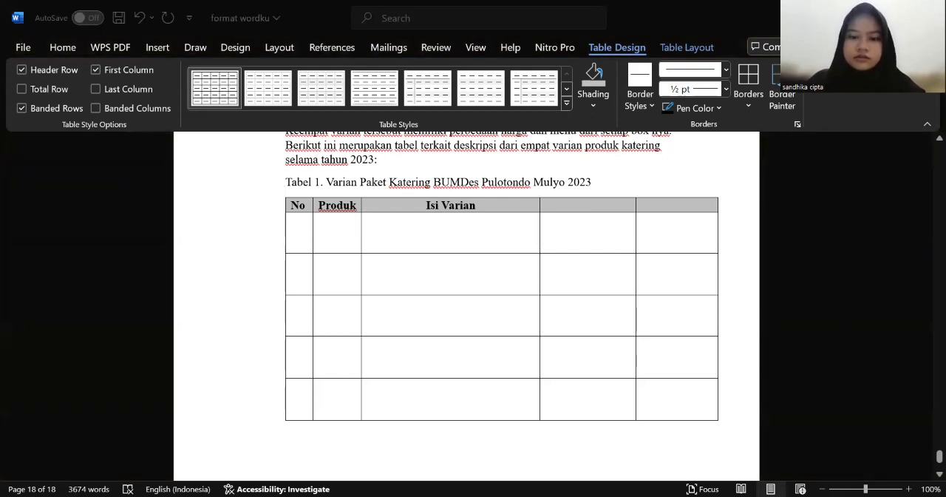
pyautogui.hotkey('alt', 'Tab')
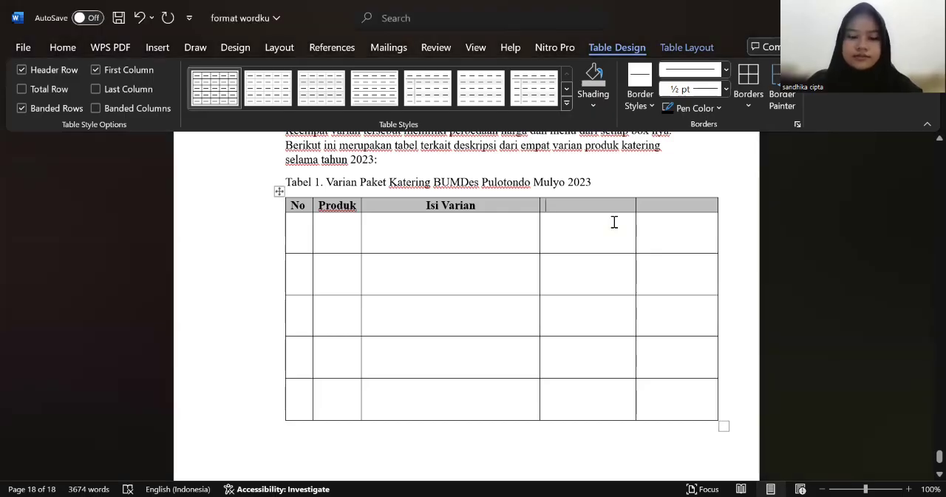
pyautogui.hotkey('ctrl', 'v')
pyautogui.moveTo(612, 205); pyautogui.dragTo(545, 204)
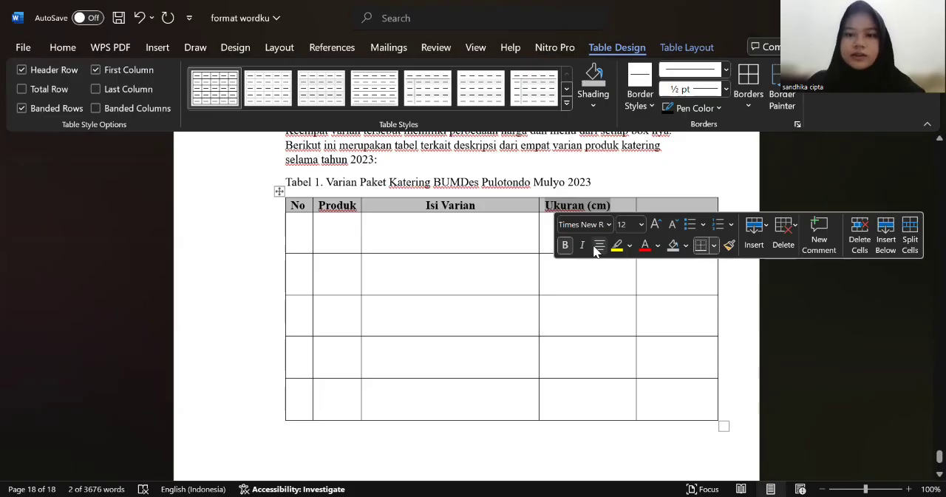
pyautogui.click(597, 246)
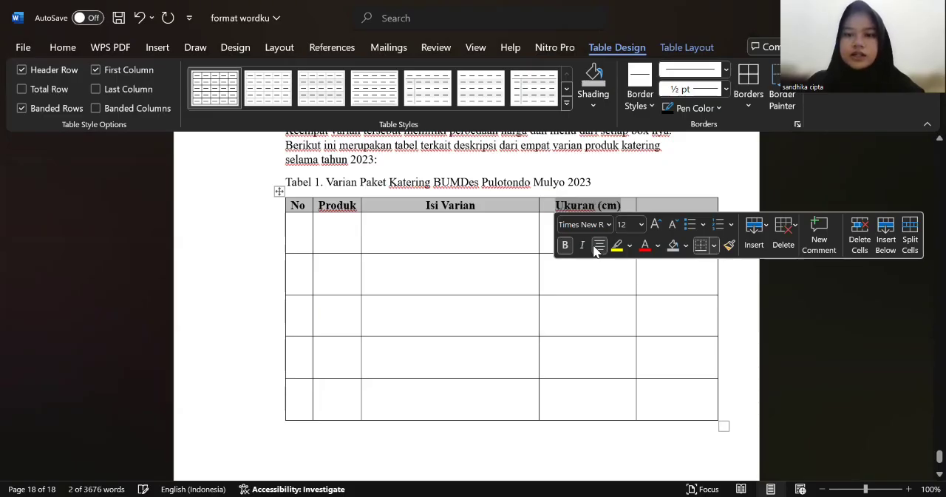
# Step: Bring the heading "Diproduksi (unit)" from the other window into the last header cell and centre it
pyautogui.click(682, 195)
pyautogui.click(675, 205)
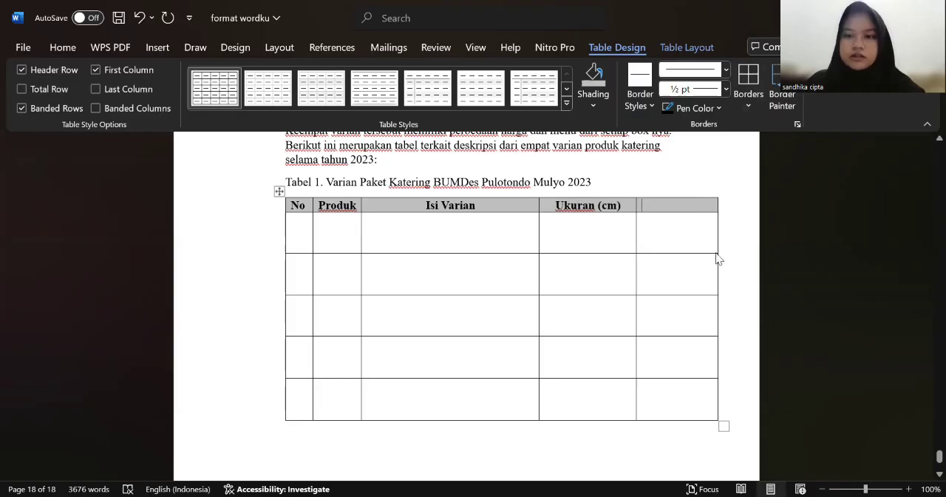
pyautogui.hotkey('alt', 'Tab')
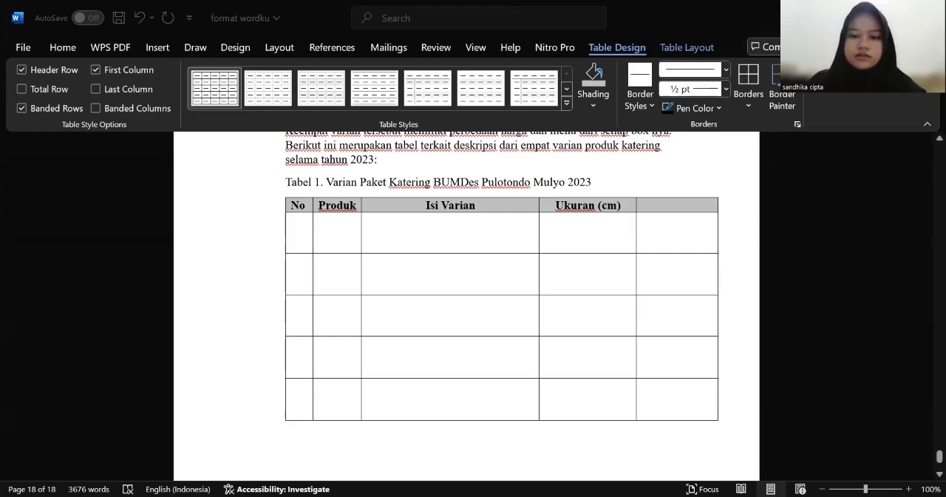
pyautogui.click(684, 207)
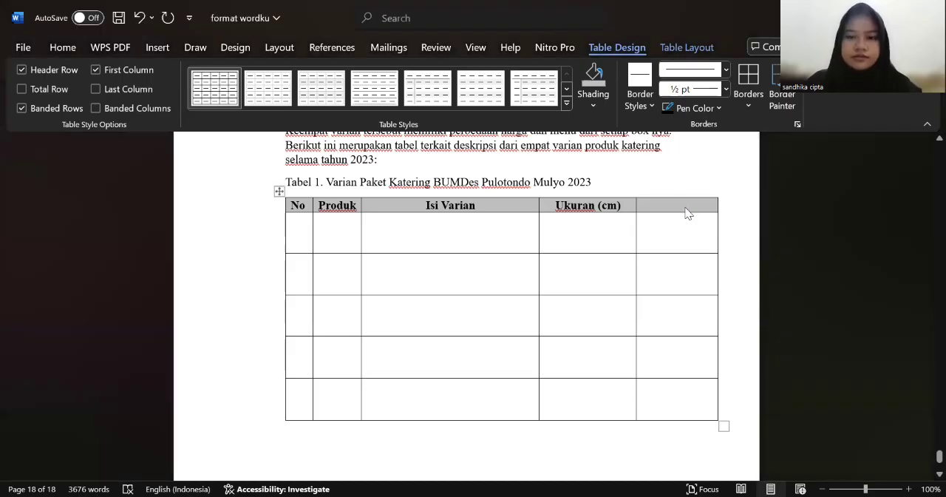
pyautogui.hotkey('ctrl', 'v')
pyautogui.moveTo(642, 207); pyautogui.dragTo(669, 219)
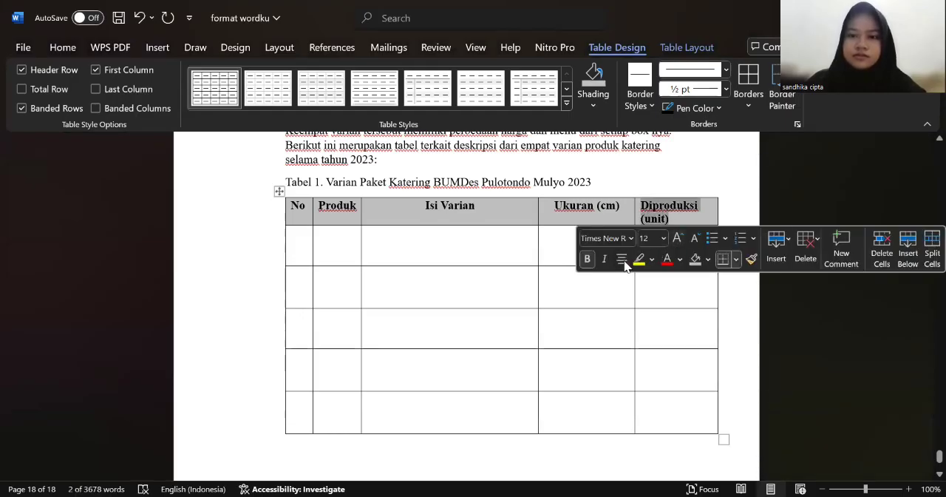
pyautogui.click(622, 259)
pyautogui.click(690, 182)
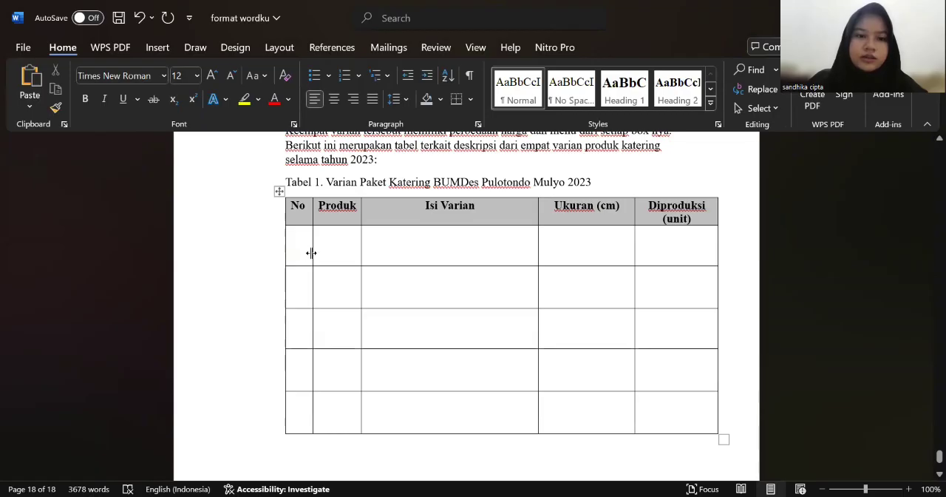
pyautogui.hotkey('ctrl', 'z')
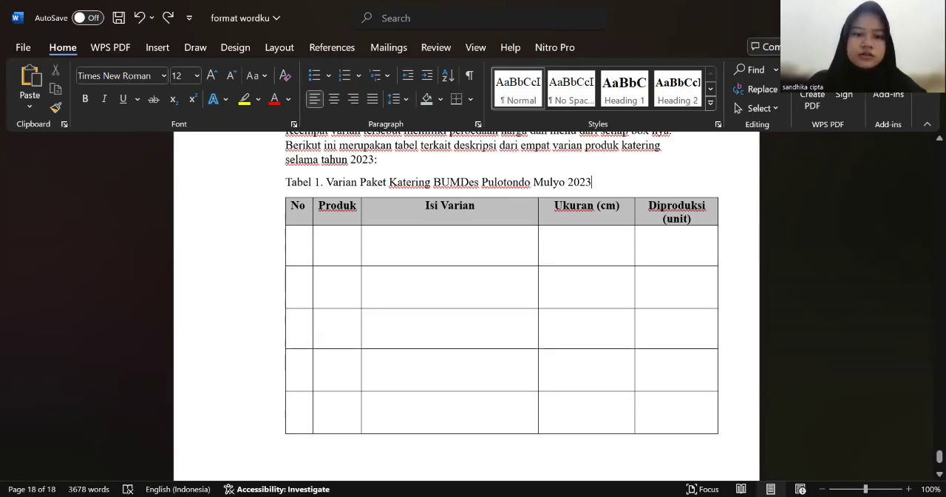
pyautogui.click(295, 237)
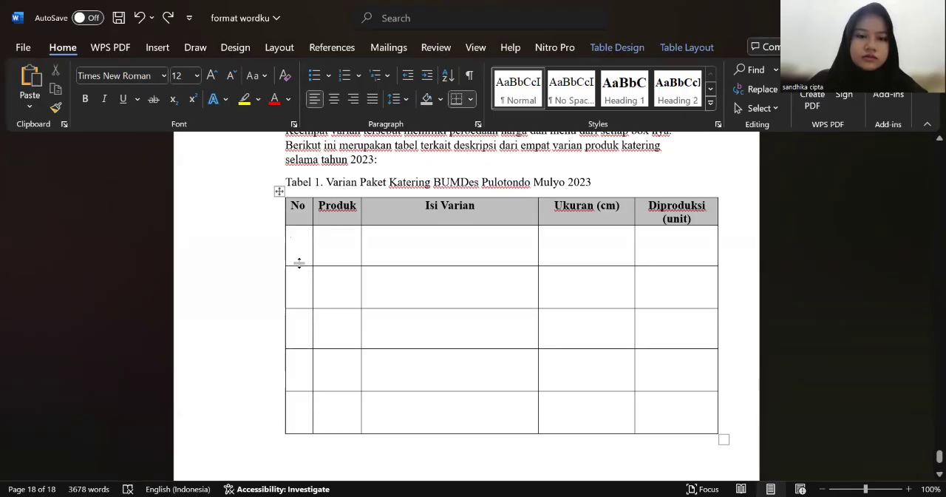
pyautogui.moveTo(300, 255); pyautogui.dragTo(299, 255)
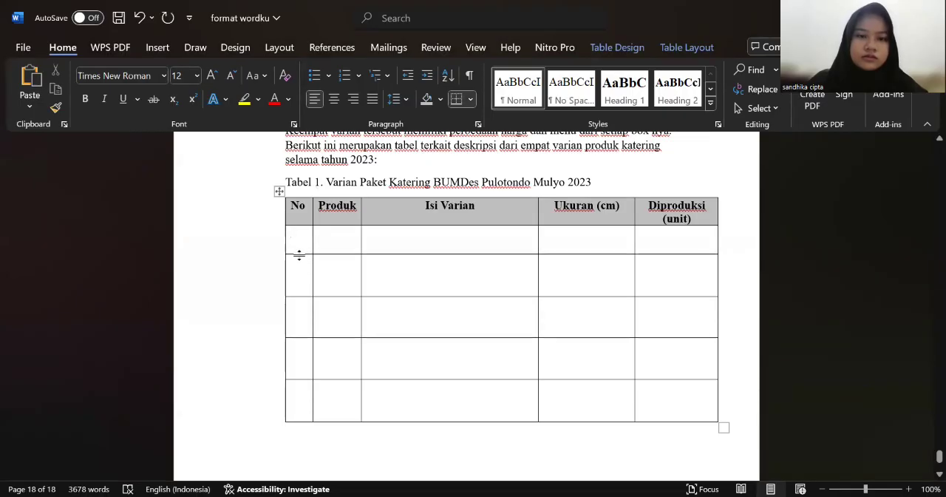
pyautogui.hotkey('ctrl', 'z')
pyautogui.click(358, 77)
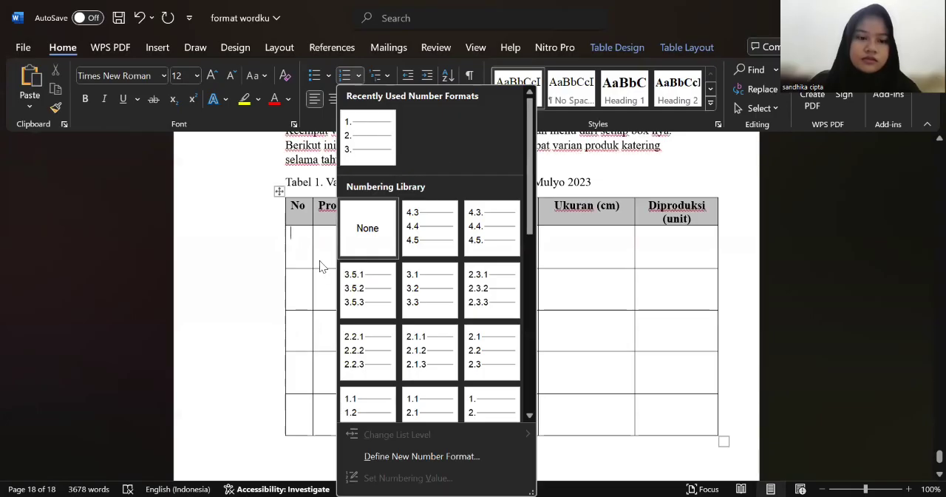
pyautogui.press('Escape')
# Step: Number the first four rows under the No heading as plain text "1.", "2.", "3." and "4."
pyautogui.write('1.')
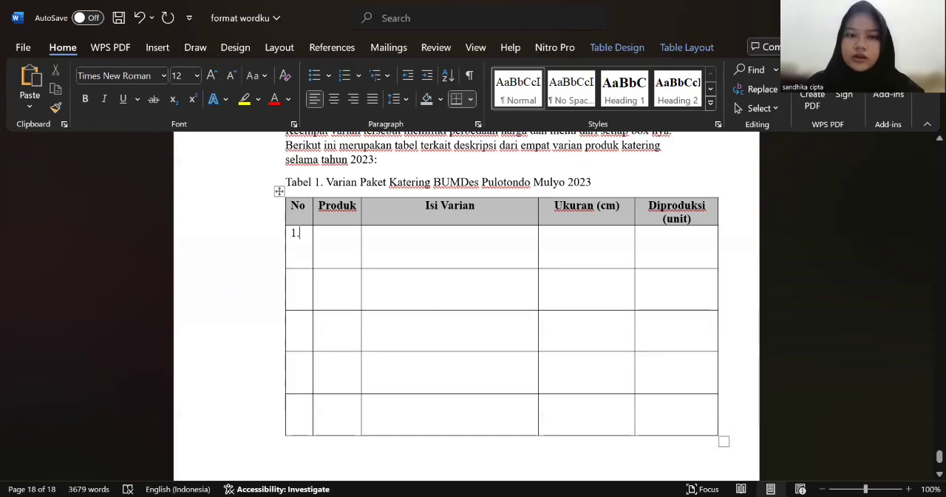
pyautogui.hotkey('alt', 'Tab')
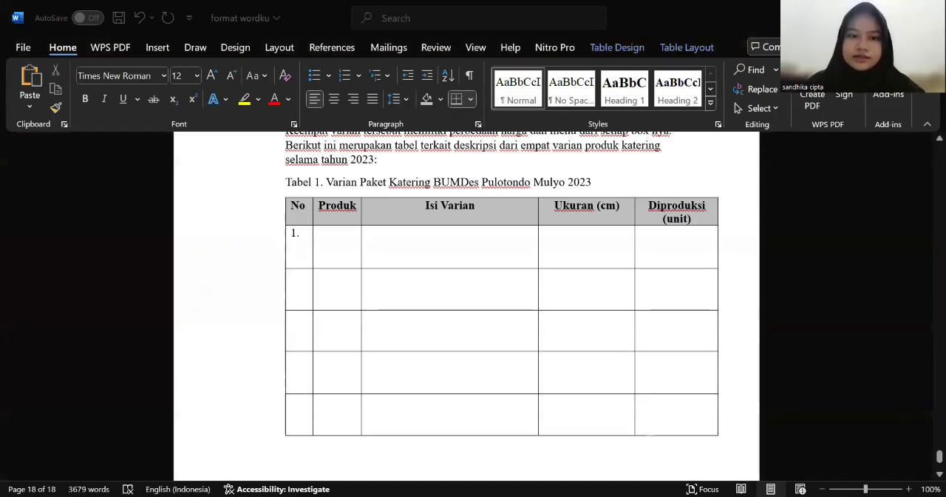
pyautogui.click(301, 305)
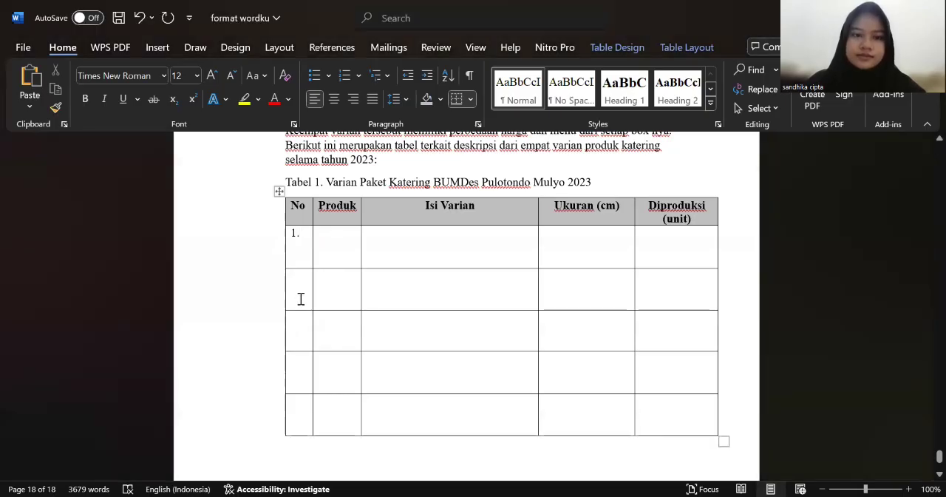
pyautogui.write('2.')
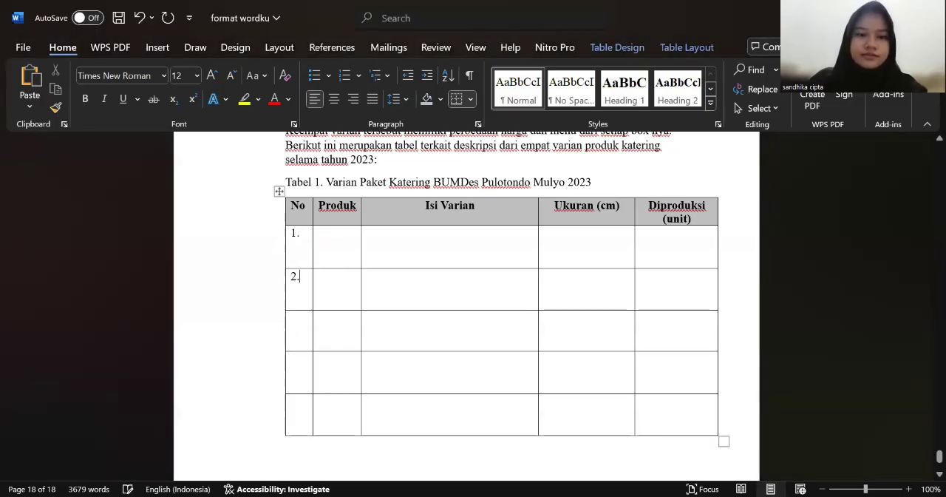
pyautogui.click(296, 330)
pyautogui.write('3.')
pyautogui.click(294, 377)
pyautogui.write('4.')
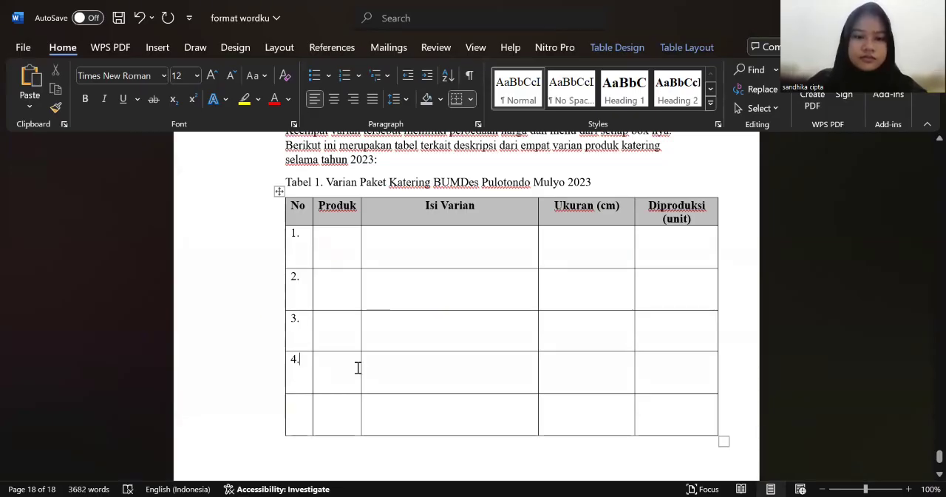
# Step: Bring the product names "Paket A" and "Paket B" from the other window into the Produk cells of rows 1 and 2
pyautogui.scroll(-2, 358, 367)
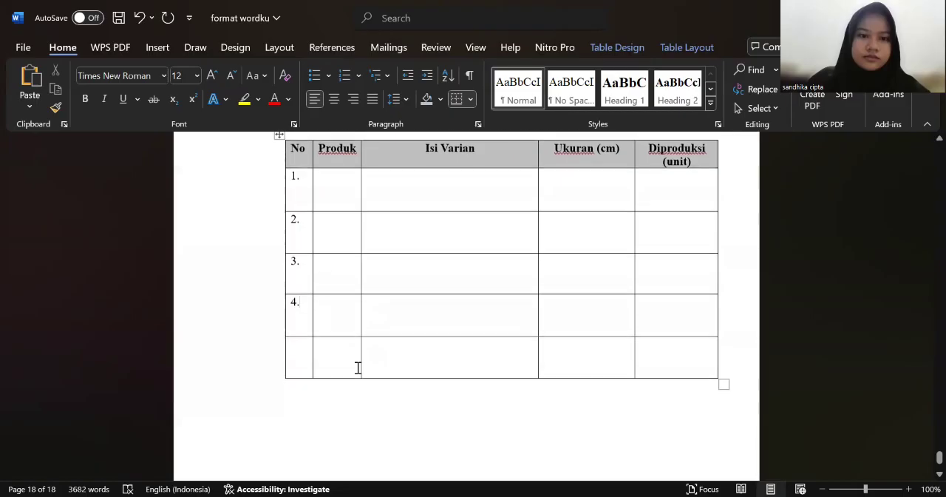
pyautogui.click(345, 187)
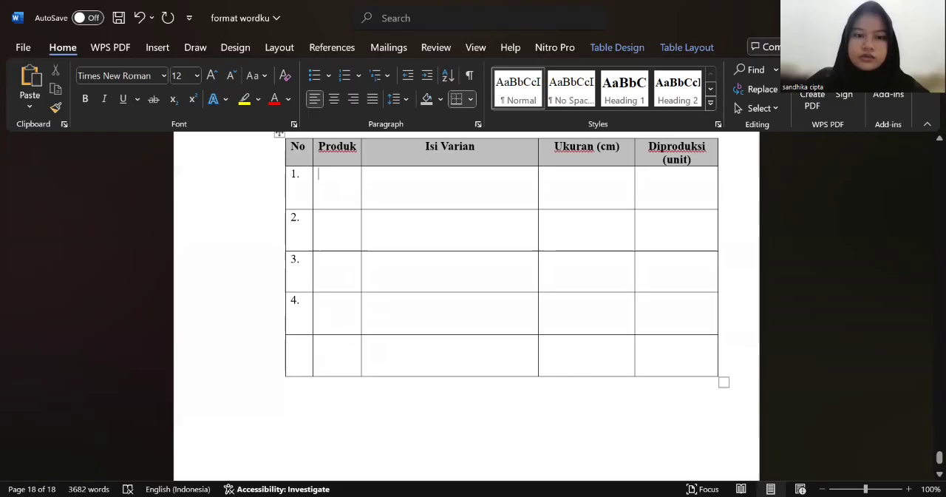
pyautogui.hotkey('alt', 'Tab')
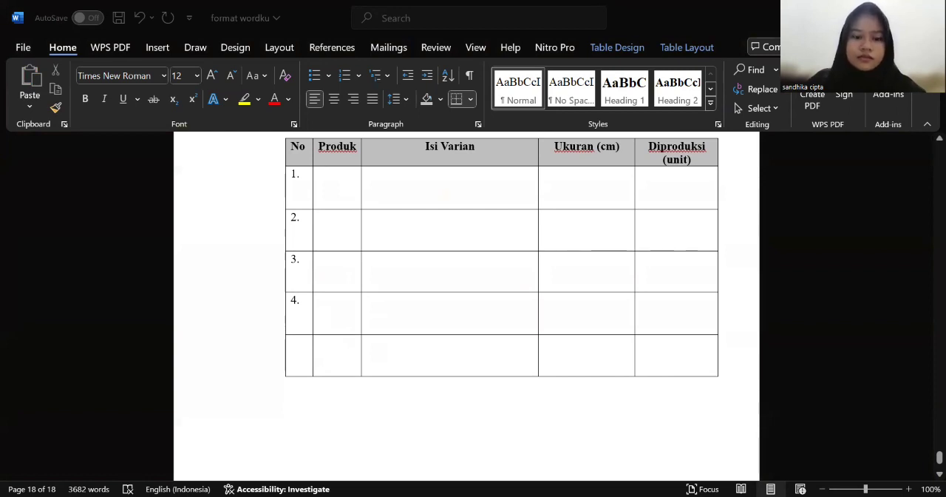
pyautogui.write('Paket A')
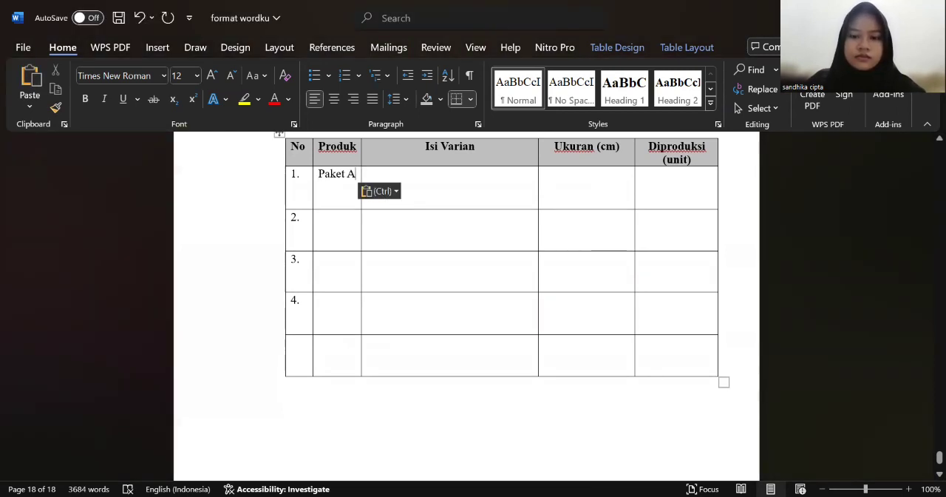
pyautogui.hotkey('alt', 'Tab')
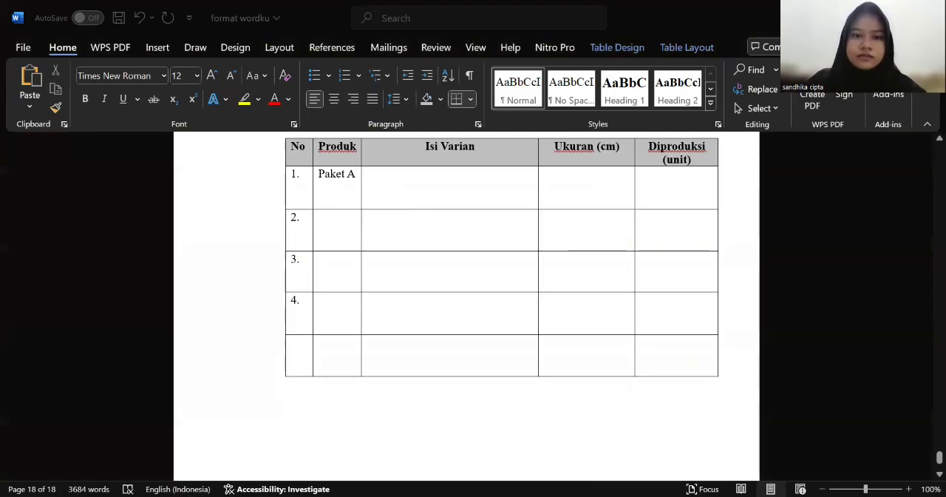
pyautogui.click(348, 239)
pyautogui.write('Paket B')
# Step: Paste the copied product name into the Produk cell of row 3 and correct it to read "Paket C"
pyautogui.click(340, 270)
pyautogui.write('Paket B')
pyautogui.click(340, 270)
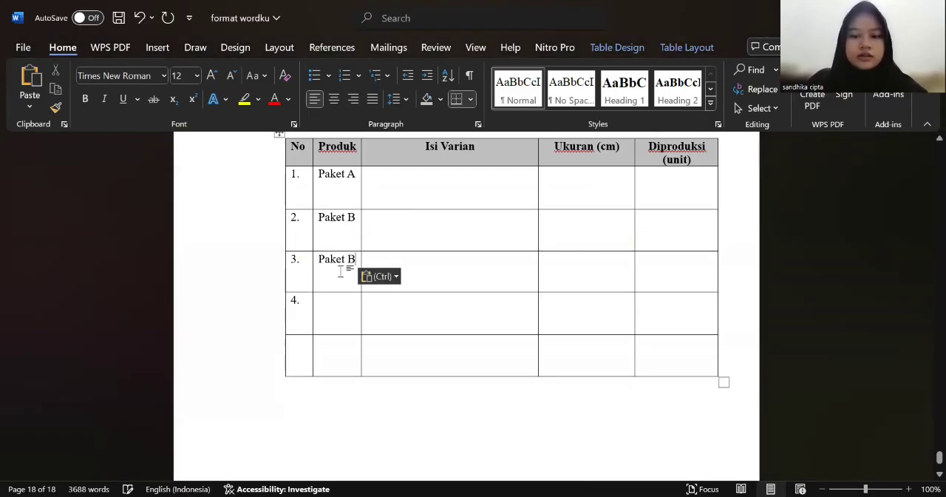
pyautogui.press('BackSpace')
pyautogui.write('C')
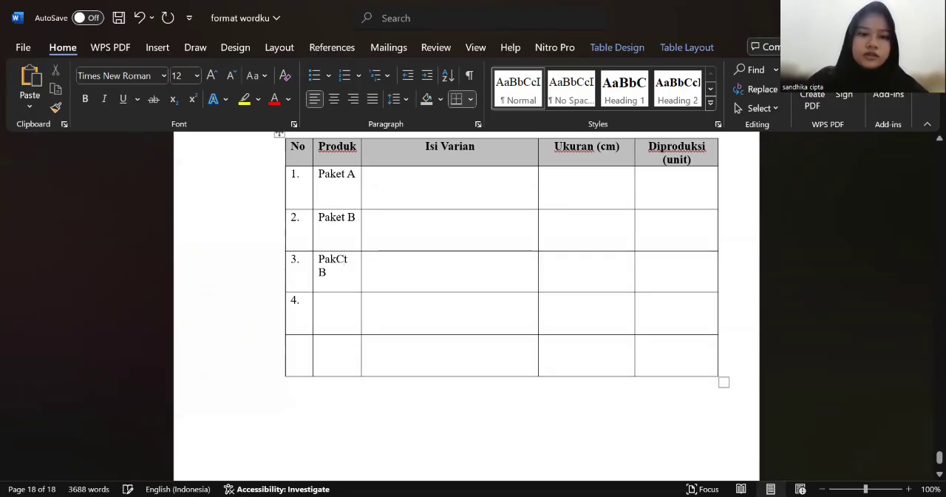
pyautogui.press('BackSpace')
pyautogui.press('BackSpace')
pyautogui.press('BackSpace')
pyautogui.press('BackSpace')
pyautogui.write('E')
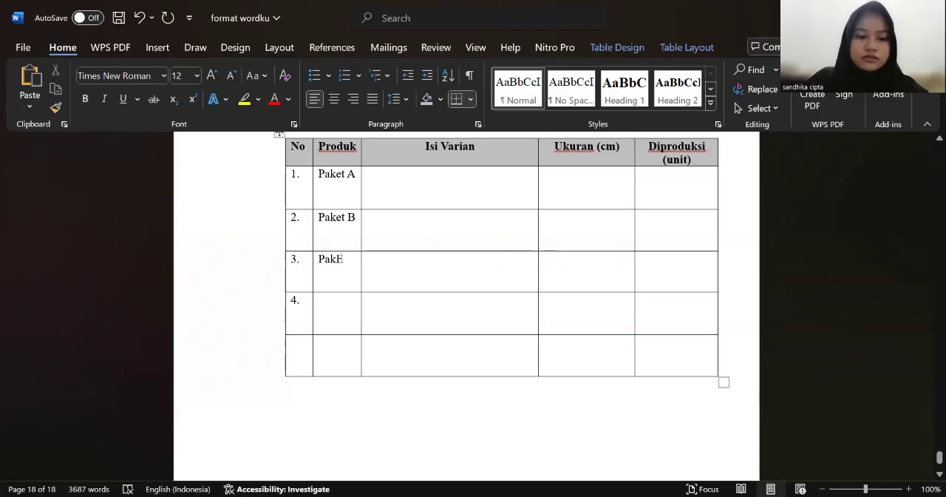
pyautogui.press('BackSpace')
pyautogui.write('r')
pyautogui.press('BackSpace')
pyautogui.write('et ')
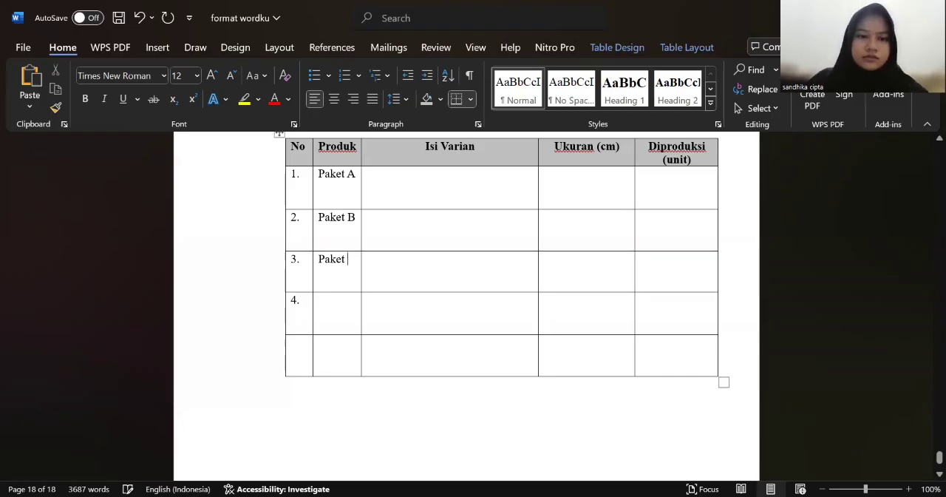
pyautogui.write('c')
pyautogui.press('BackSpace')
pyautogui.write('C')
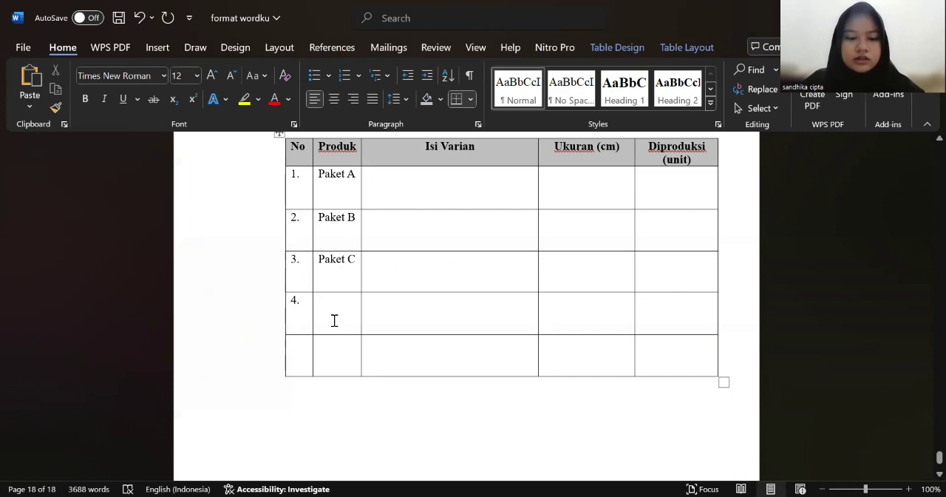
# Step: Paste the copied product name into the Produk cell of row 4 and change its letter to make "Paket D"
pyautogui.write('Paket B')
pyautogui.press('BackSpace')
pyautogui.write('D')
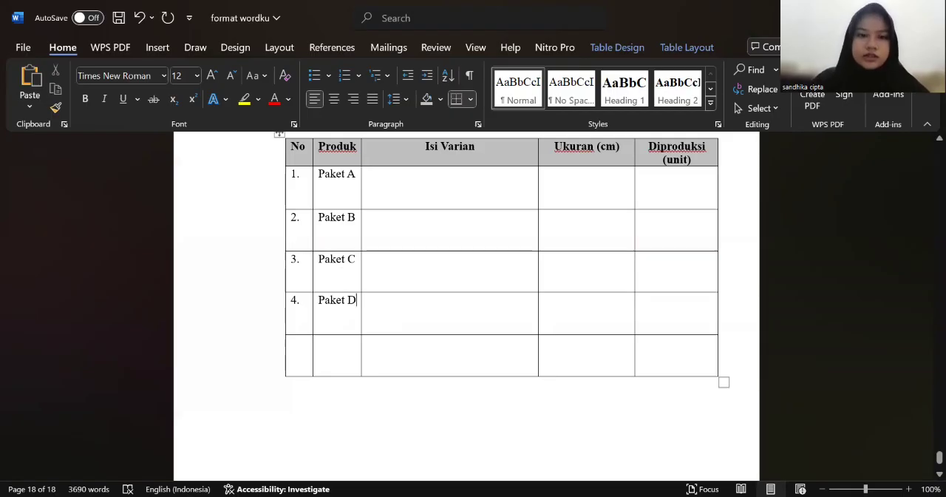
# Step: Bring "Nasi kuning, Ayam bakar, Tempe bacem, Kering kentang, Lalapan&sambal" from the other window into Paket A's Isi Varian cell
pyautogui.hotkey('alt', 'Tab')
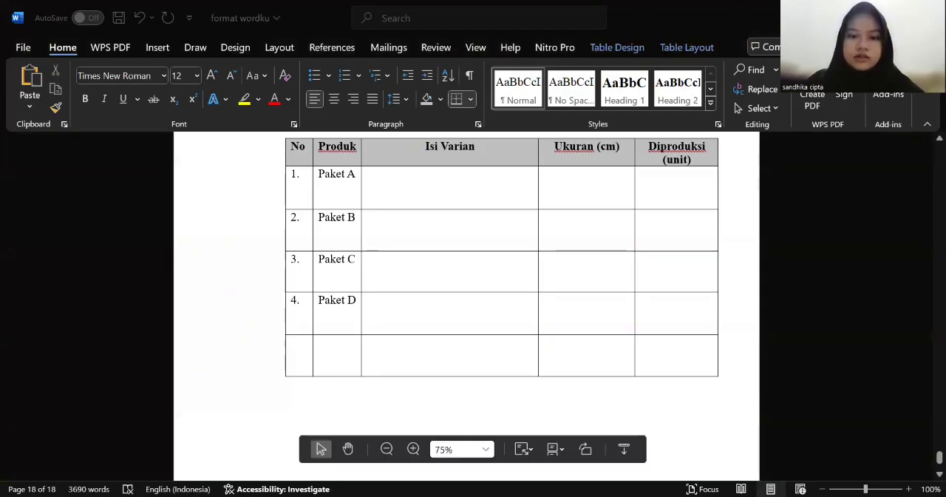
pyautogui.click(473, 179)
pyautogui.write('Nasi kuning, Ayam bakar, Tempe bacem, Kering kentang, Lalapan&sambal')
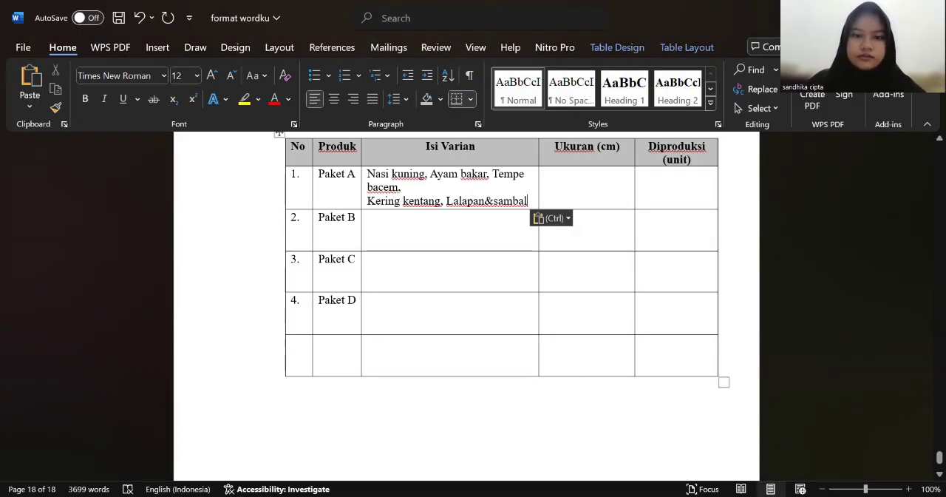
# Step: Bring "Nasi uduk, Ayam goreng, Tahu & telur balado, Sambal" from the other window into Paket B's Isi Varian cell
pyautogui.hotkey('alt', 'Tab')
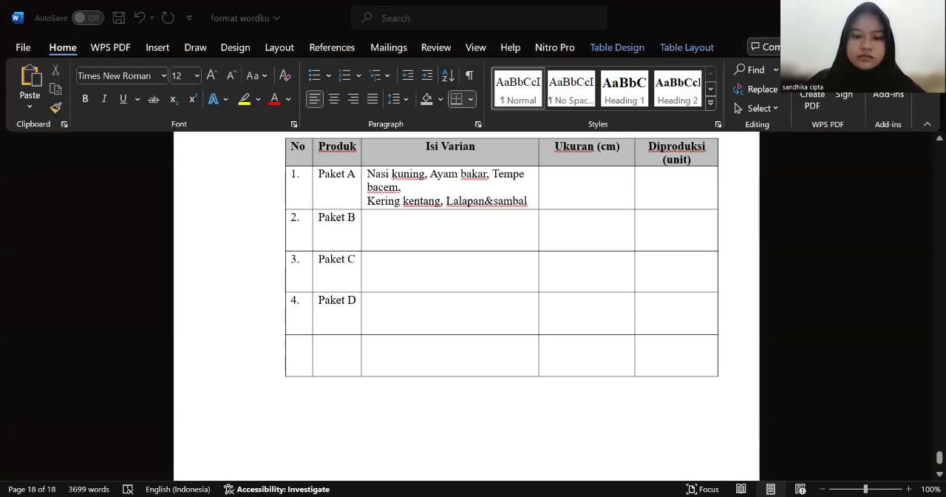
pyautogui.click(460, 220)
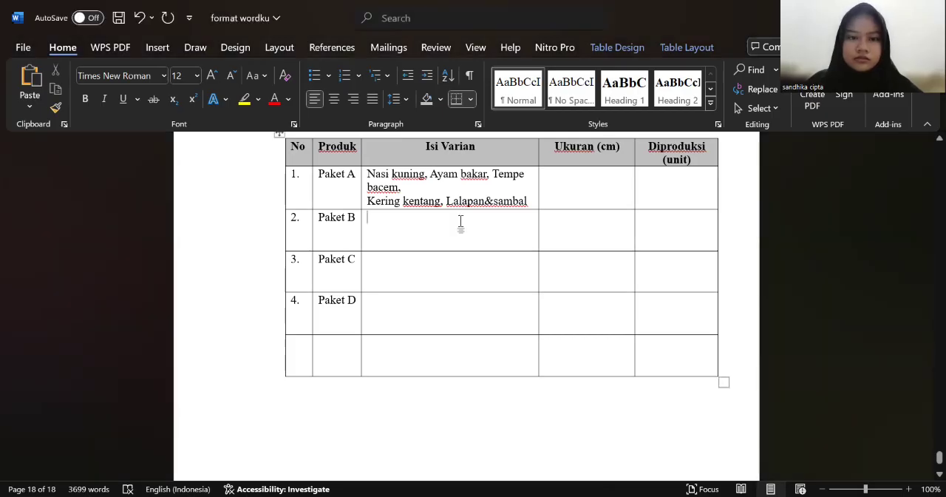
pyautogui.write('Nasi uduk, Ayam goreng, Tahu & telur balado, Sambal')
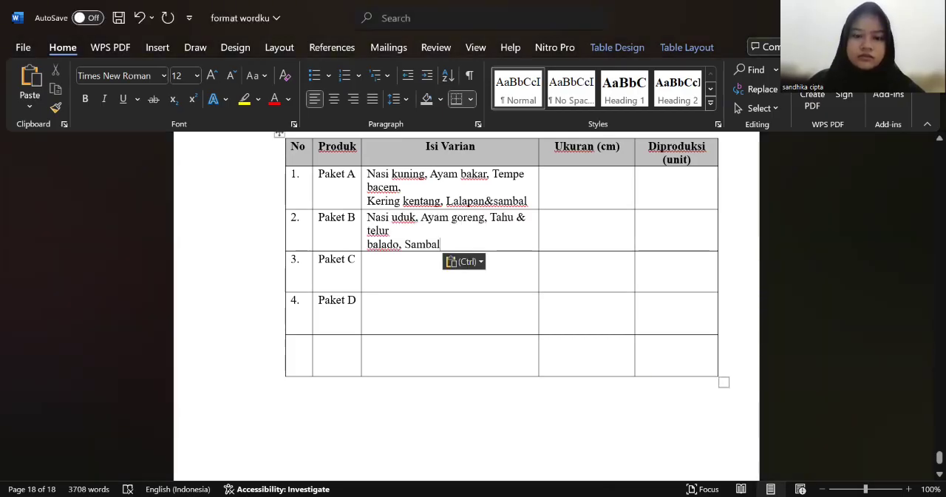
# Step: Bring "Nasi putih, Ayam bakar/goreng, Mie goreng, Telur asin&sambal" from the other window into Paket C's Isi Varian cell
pyautogui.hotkey('alt', 'Tab')
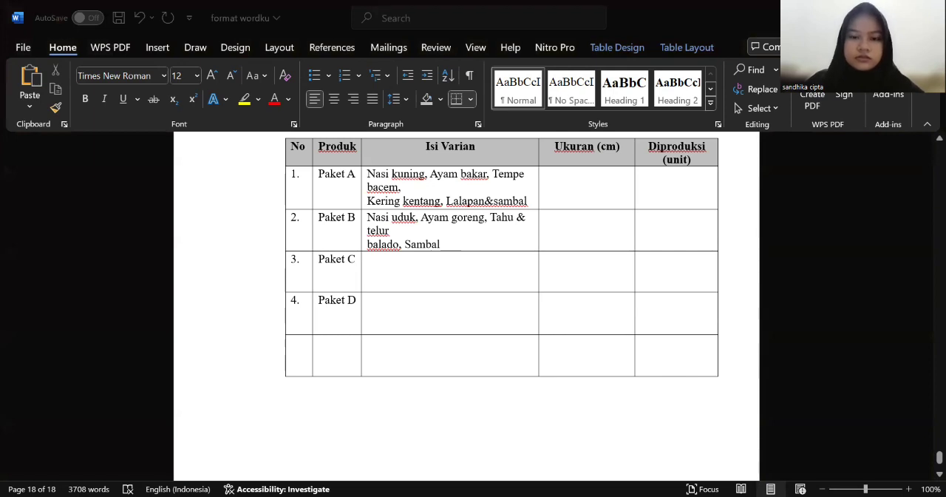
pyautogui.click(490, 274)
pyautogui.write('Nasi putih, Ayam bakar/goreng, Mie goreng, Telur asin&sambal')
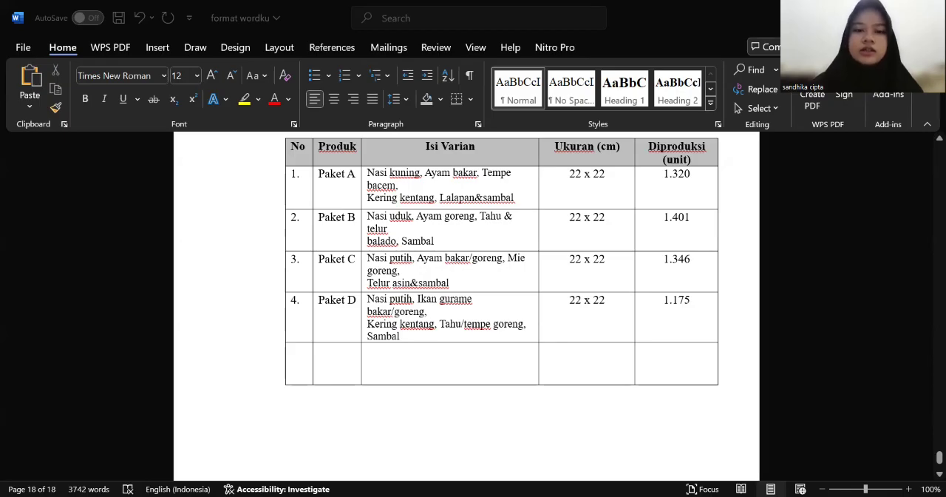
pyautogui.click(416, 404)
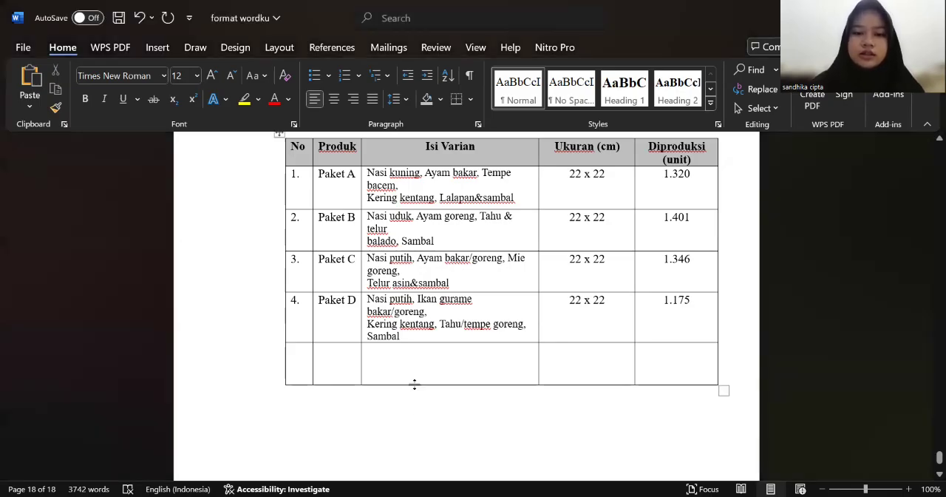
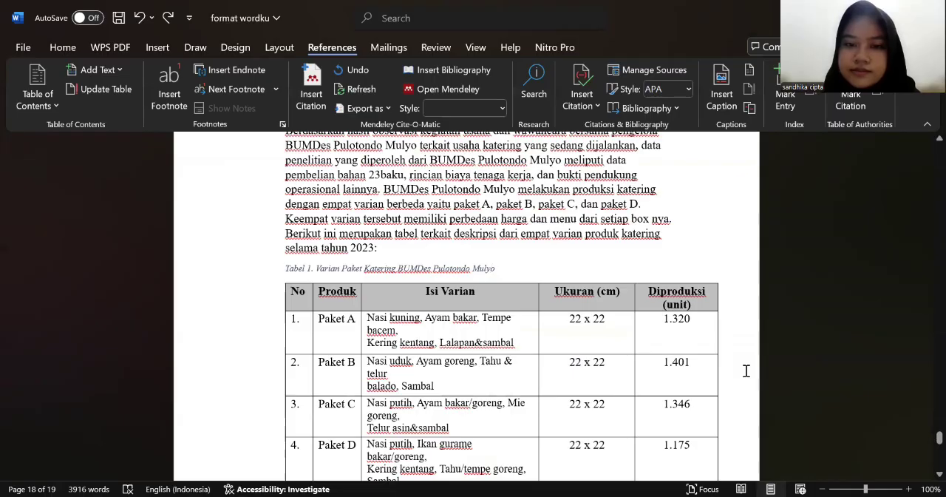
# Step: Try to insert the caption "Tabel 2 Kebutuhan Bahan Baku Katering BUMDes Pulotondo Mulyo 2023" at the end of the paragraph above the raw-materials table, and undo it
pyautogui.hotkey('alt', 'Tab')
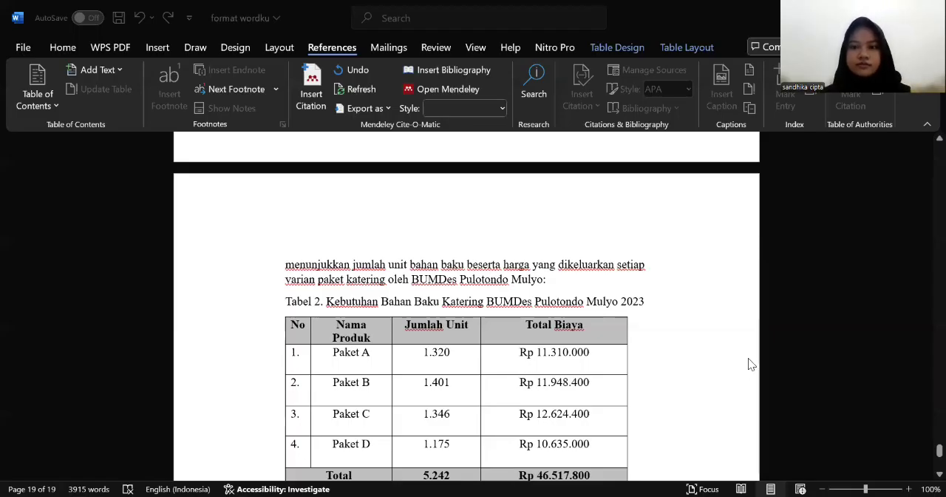
pyautogui.click(700, 347)
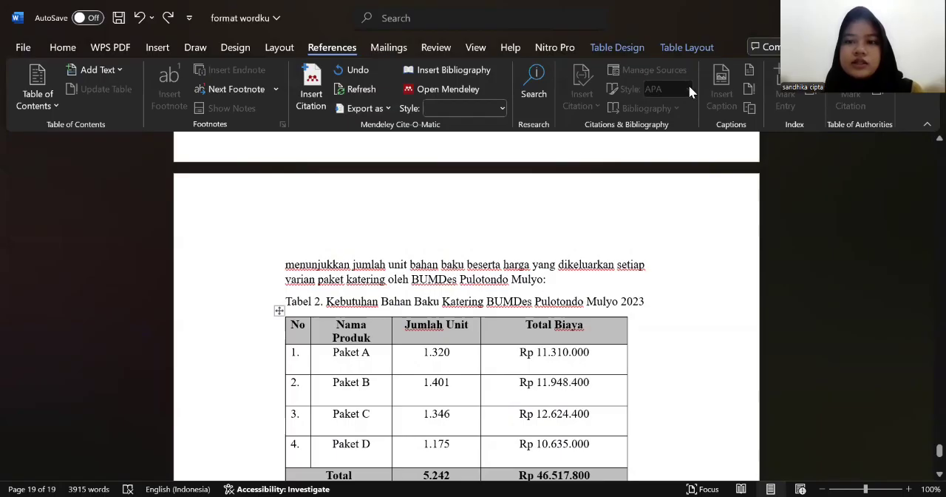
pyautogui.click(660, 283)
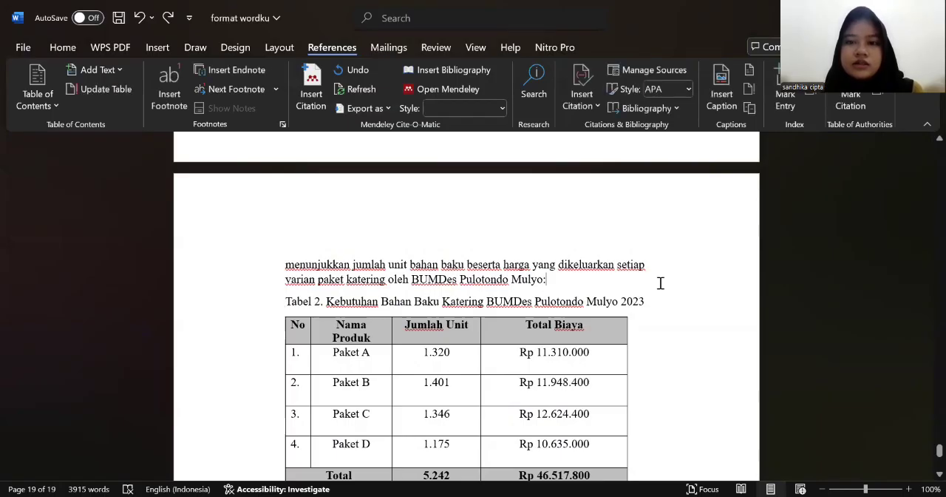
pyautogui.click(726, 99)
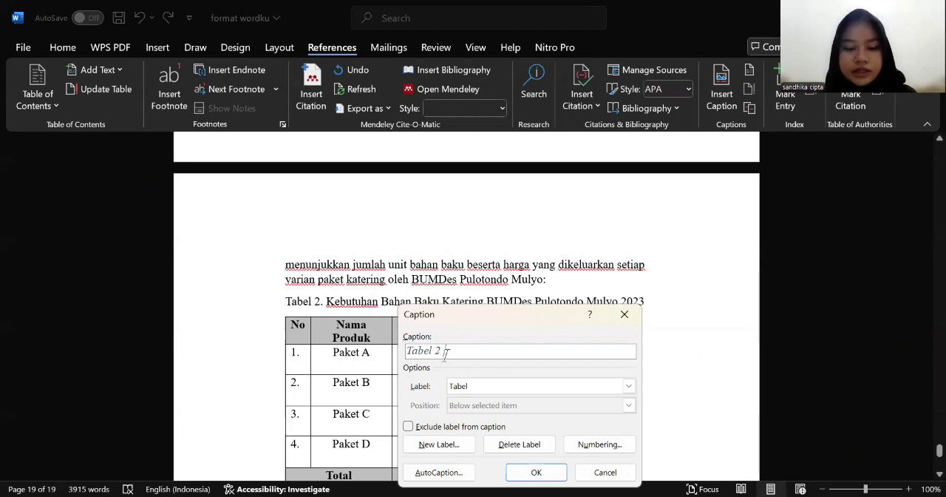
pyautogui.write('Kebutuhan Bahan Baku Katering BUMDes Pulotondo Mulyo 2023')
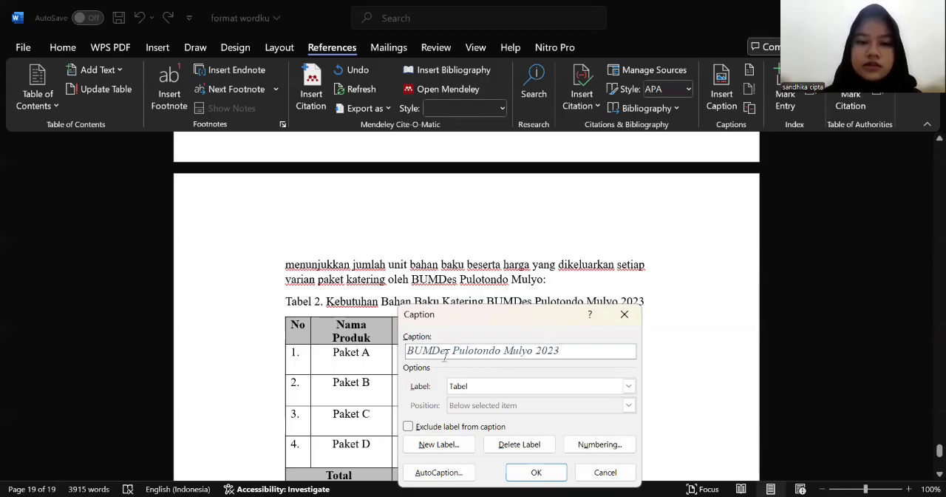
pyautogui.press('Return')
pyautogui.scroll(8, 447, 355)
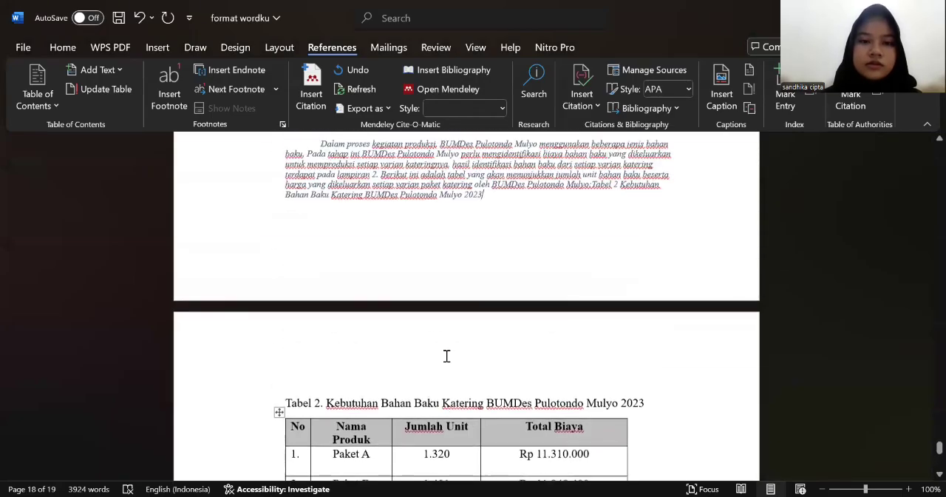
pyautogui.scroll(3, 446, 356)
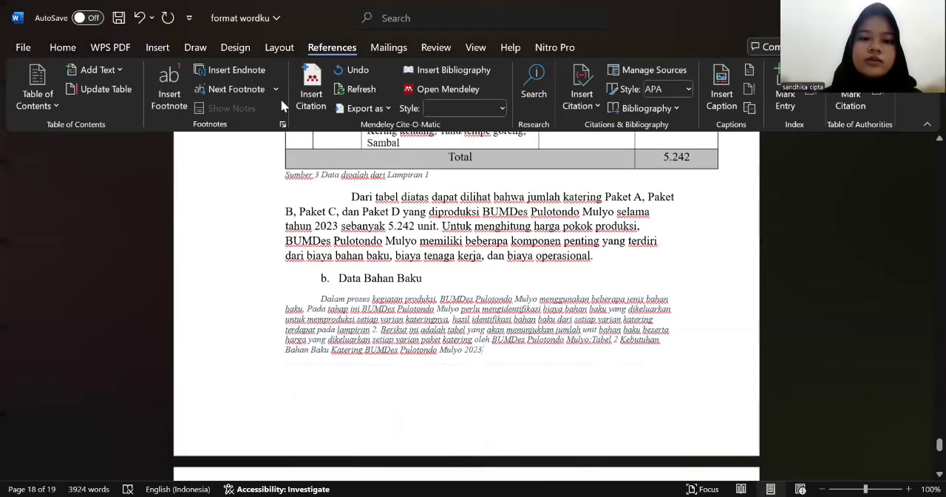
pyautogui.click(140, 18)
pyautogui.scroll(-7, 547, 304)
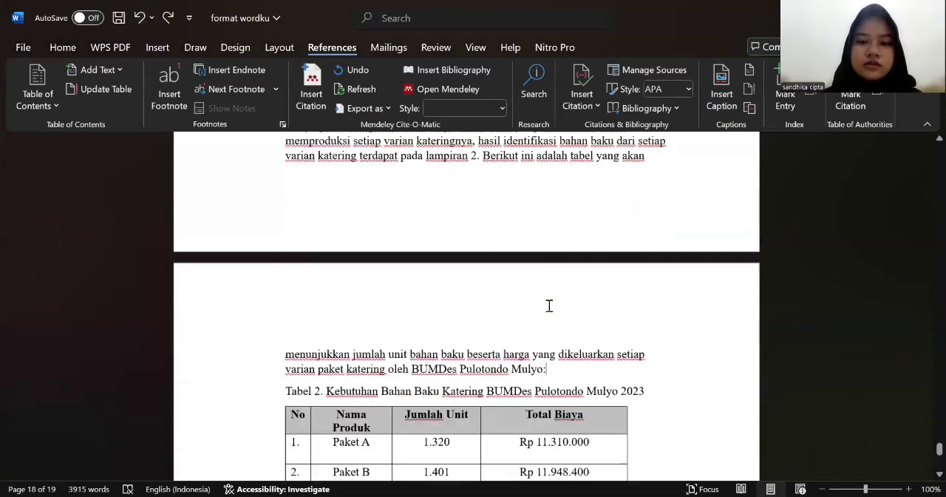
pyautogui.click(596, 325)
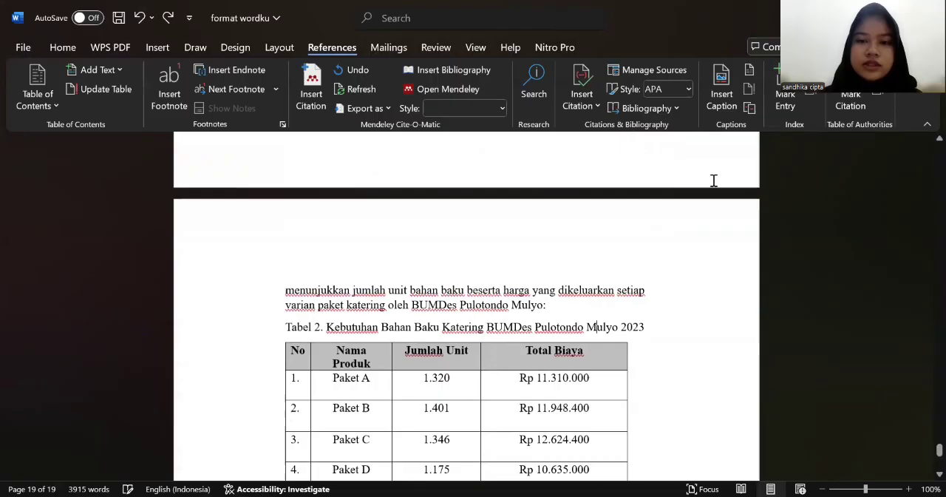
pyautogui.click(719, 103)
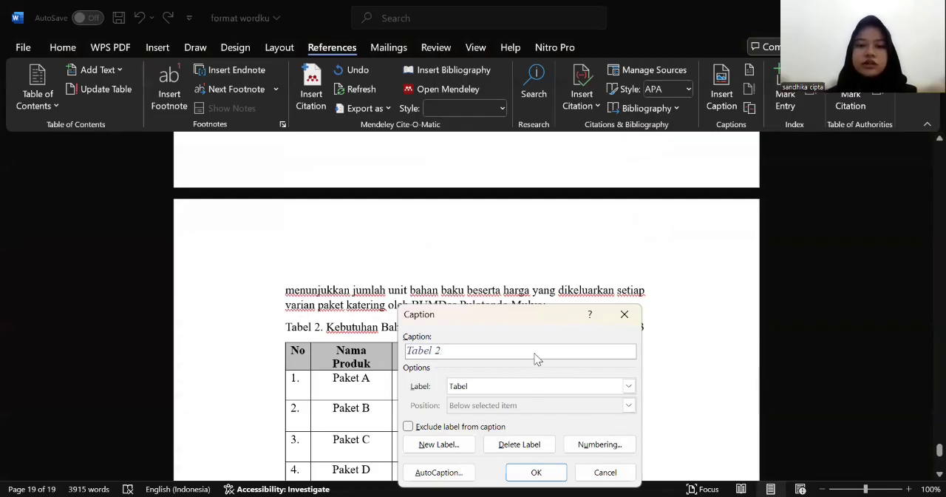
pyautogui.click(634, 316)
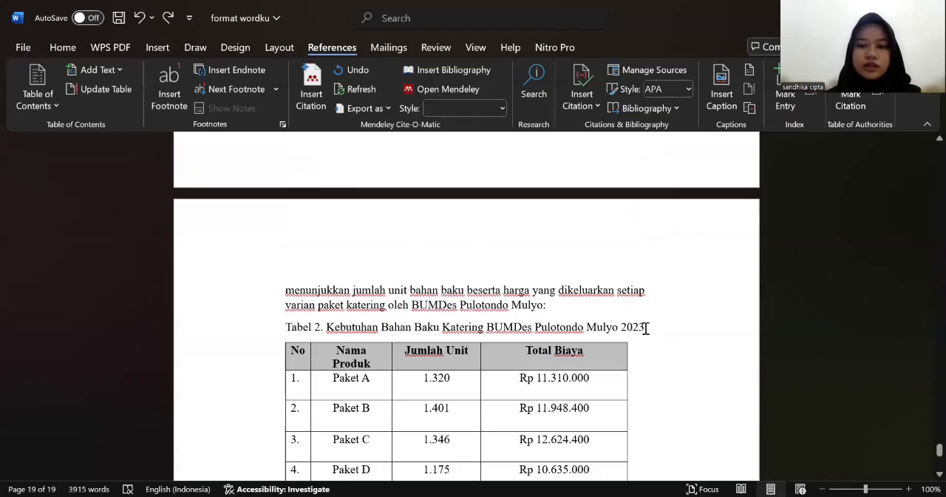
# Step: Remove the manually typed title "Tabel 2. Kebutuhan Bahan Baku Katering BUMDes Pulotondo Mulyo 2023" from the line above the raw-materials table
pyautogui.moveTo(644, 324); pyautogui.dragTo(326, 327)
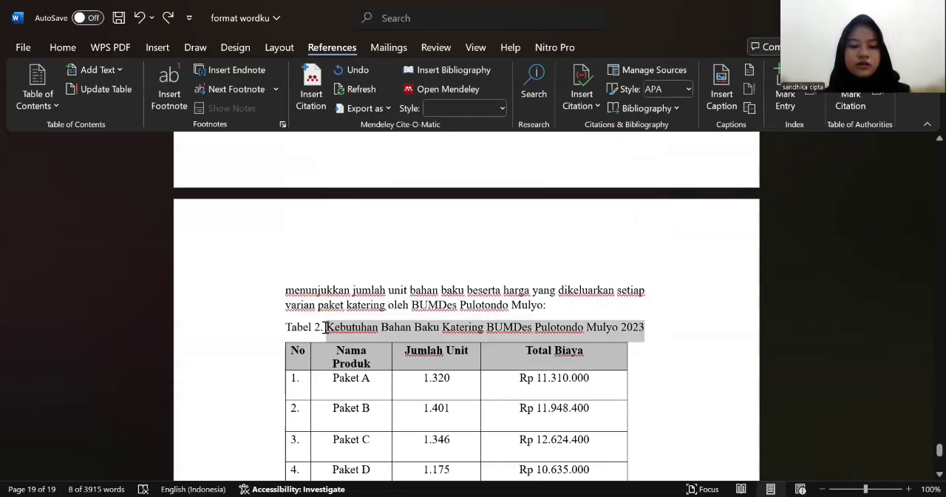
pyautogui.press('BackSpace')
pyautogui.press('BackSpace')
pyautogui.press('BackSpace')
pyautogui.press('BackSpace')
pyautogui.press('BackSpace')
pyautogui.press('BackSpace')
pyautogui.press('BackSpace')
pyautogui.press('BackSpace')
pyautogui.press('BackSpace')
pyautogui.press('BackSpace')
# Step: Insert a Tabel 2 caption on the emptied line, with the pasted title "Kebutuhan Bahan Baku Katering BUMDes Pulotondo Mulyo 2023"
pyautogui.click(723, 103)
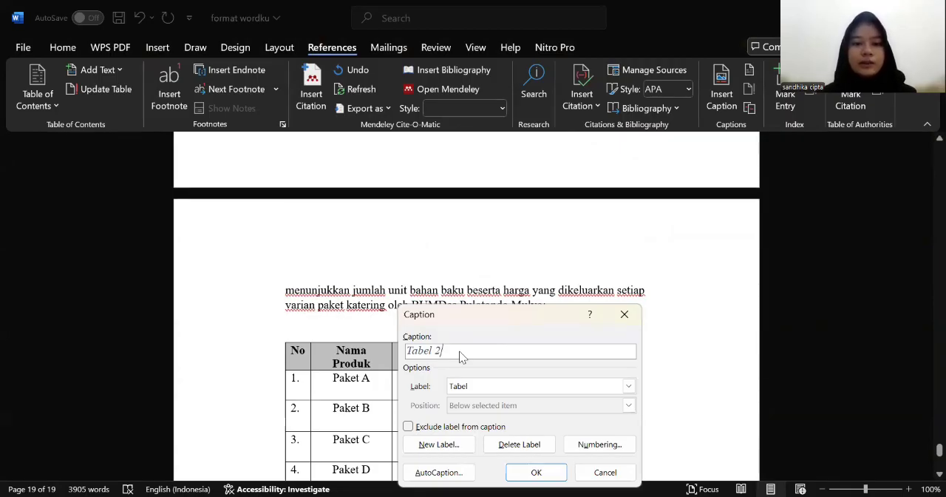
pyautogui.hotkey('ctrl', 'v')
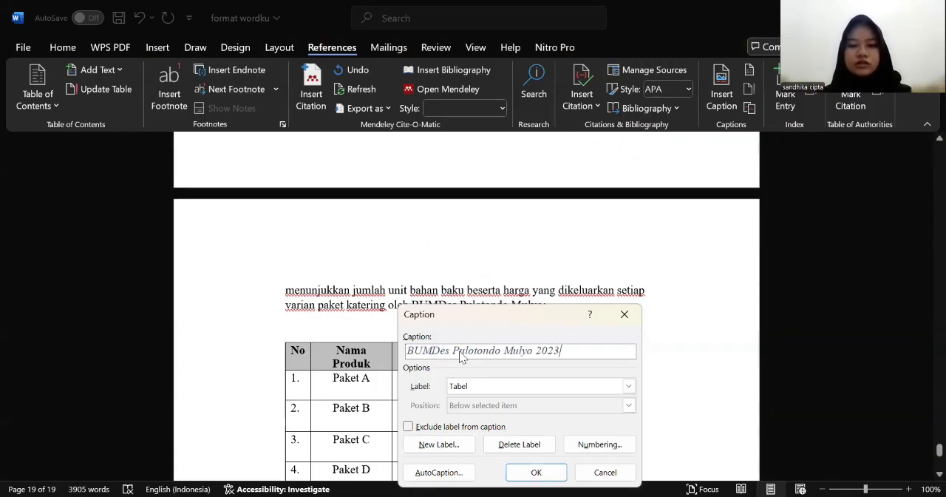
pyautogui.click(535, 472)
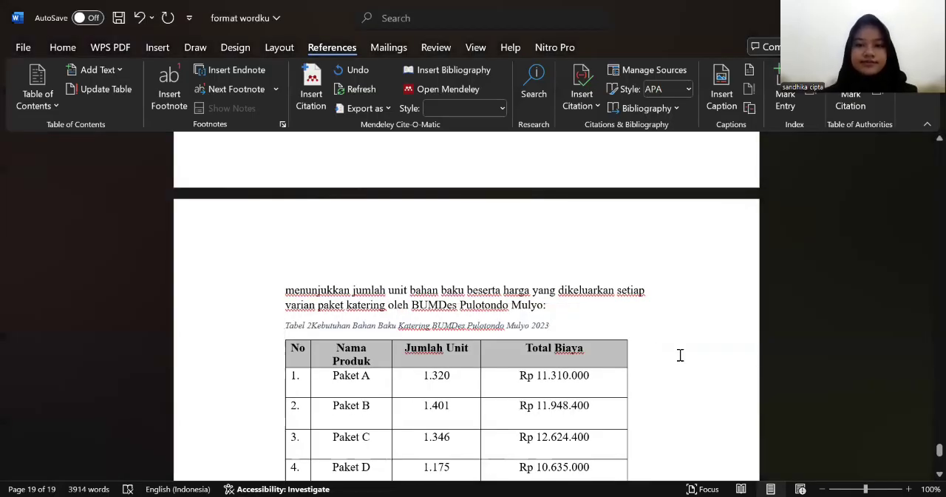
# Step: Insert an equation containing an empty stacked fraction after "Tarif variable =" on the last page
pyautogui.hotkey('alt', 'Tab')
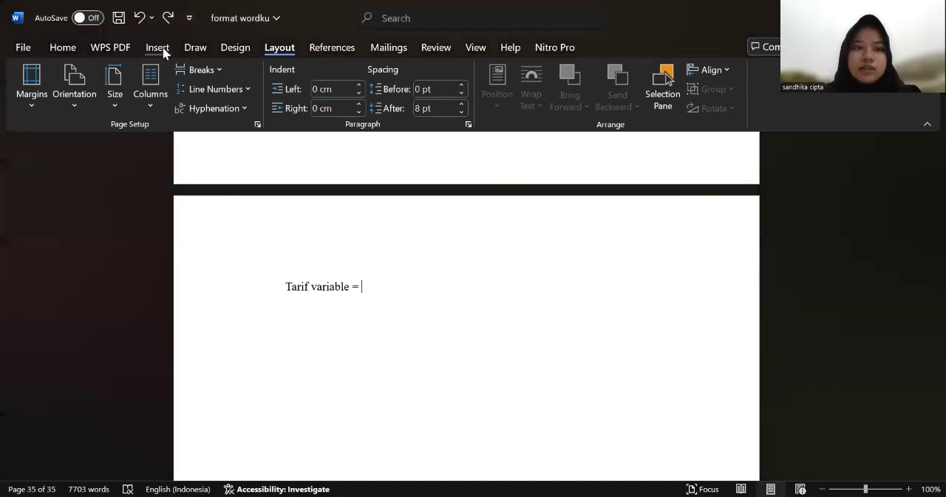
pyautogui.click(159, 49)
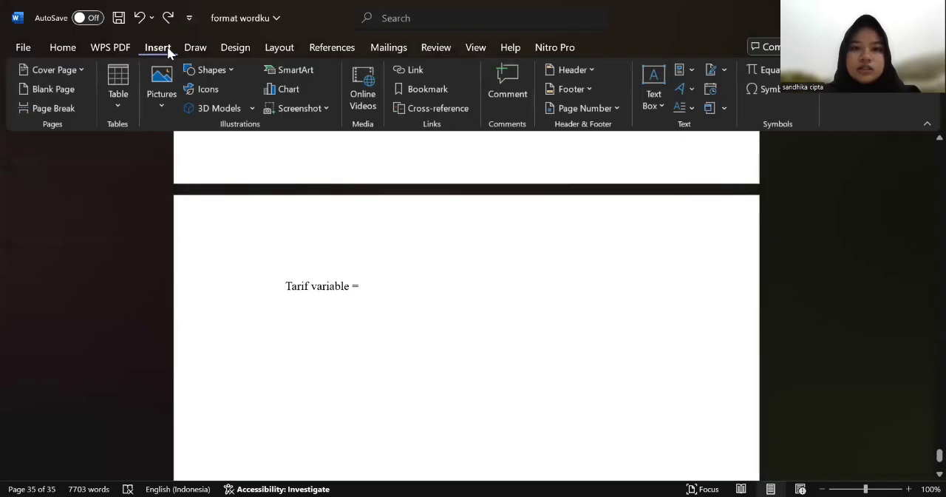
pyautogui.click(766, 72)
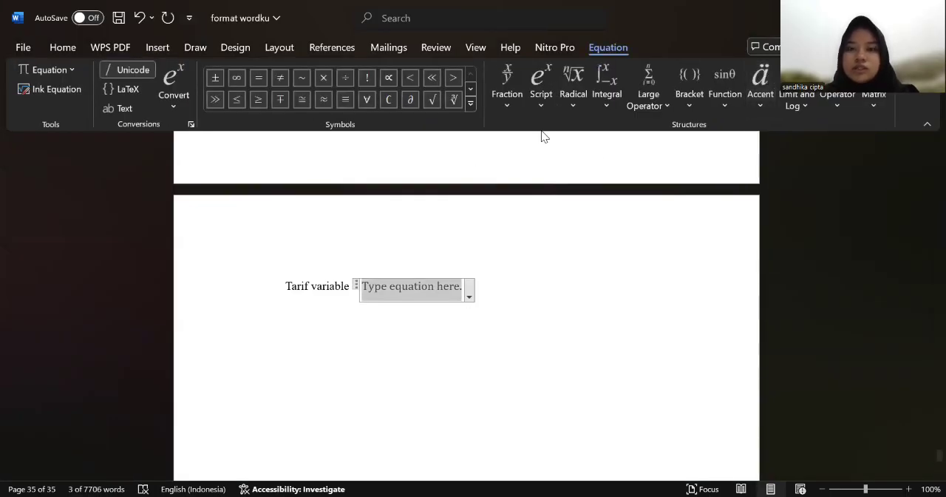
pyautogui.click(507, 98)
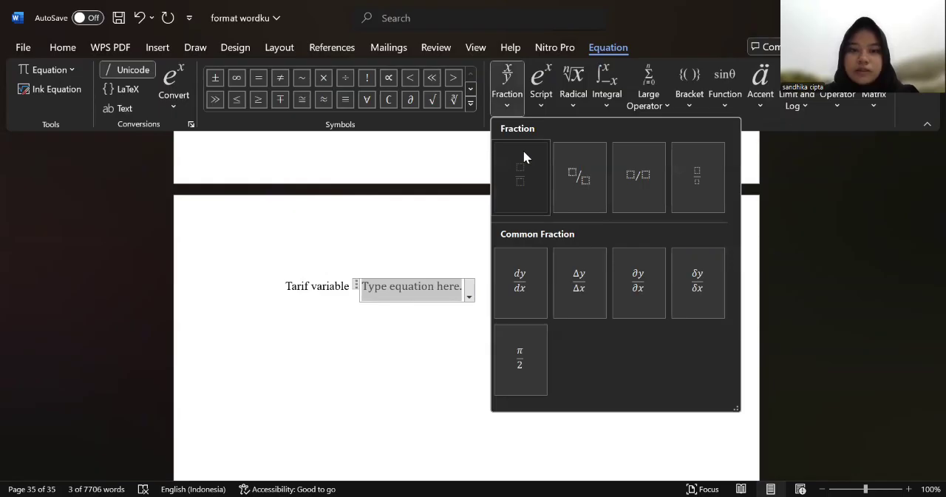
pyautogui.click(523, 155)
# Step: Enter "Total XY= Rp 343.812" as the numerator of the Tarif variable fraction
pyautogui.click(366, 285)
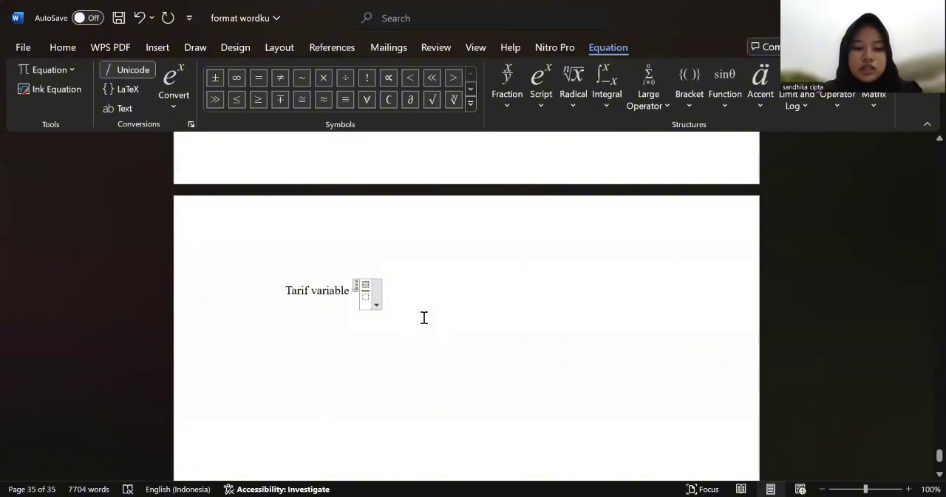
pyautogui.write('Tot')
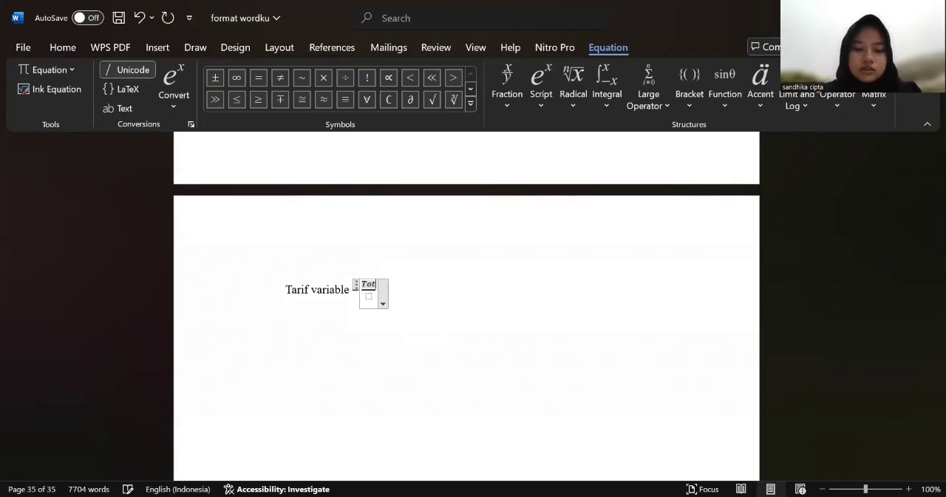
pyautogui.write('al')
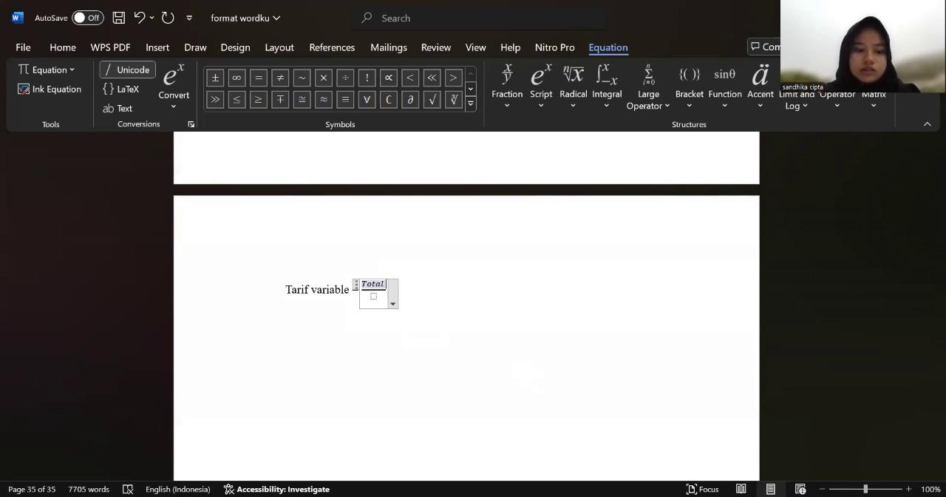
pyautogui.write(' XY=')
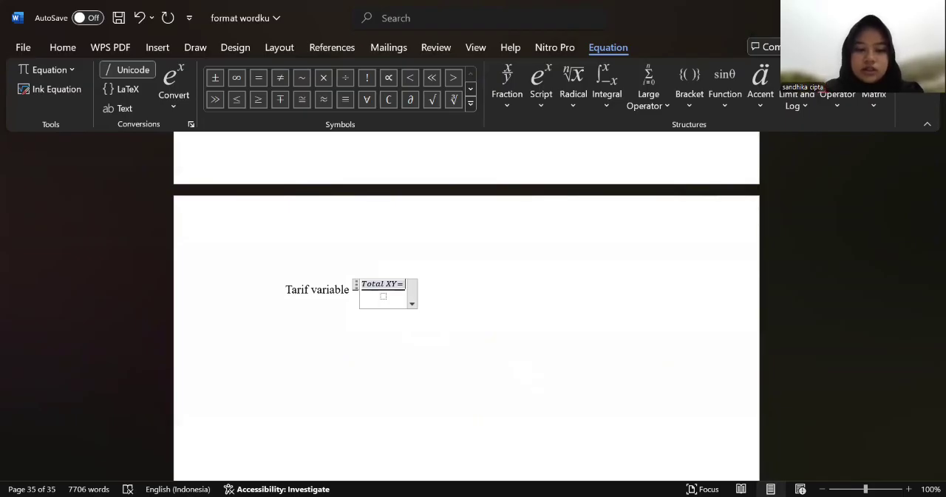
pyautogui.write('R')
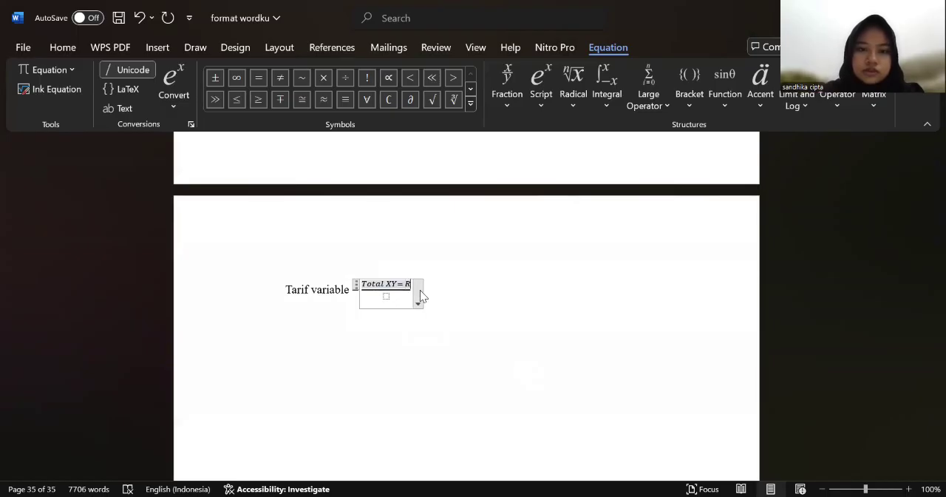
pyautogui.write('p')
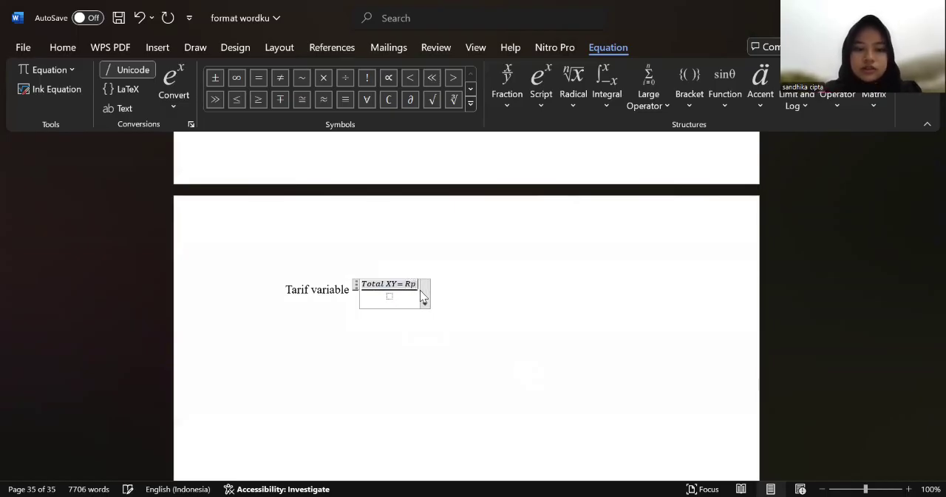
pyautogui.write(' 2')
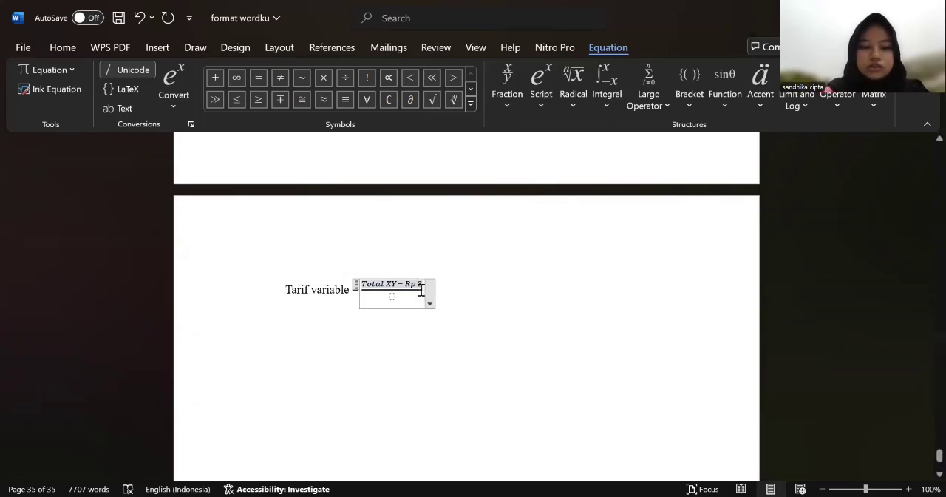
pyautogui.write('43.')
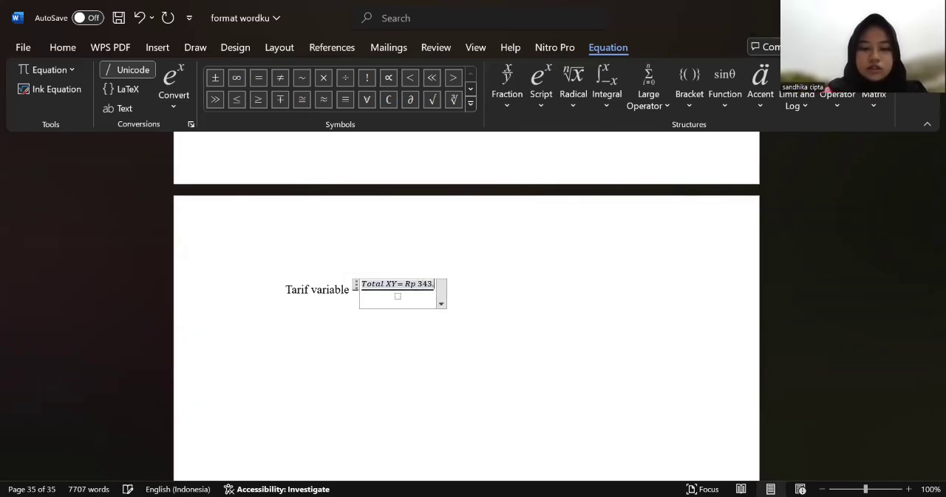
pyautogui.write('8')
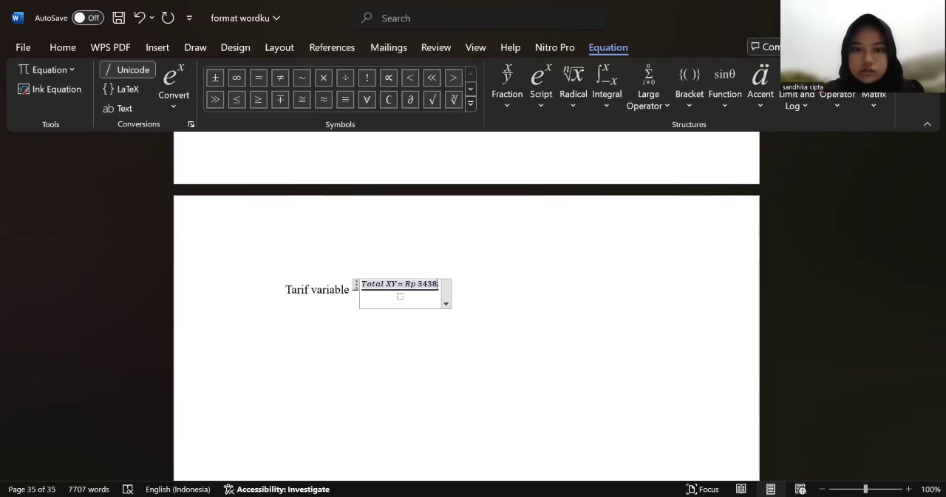
pyautogui.press('BackSpace')
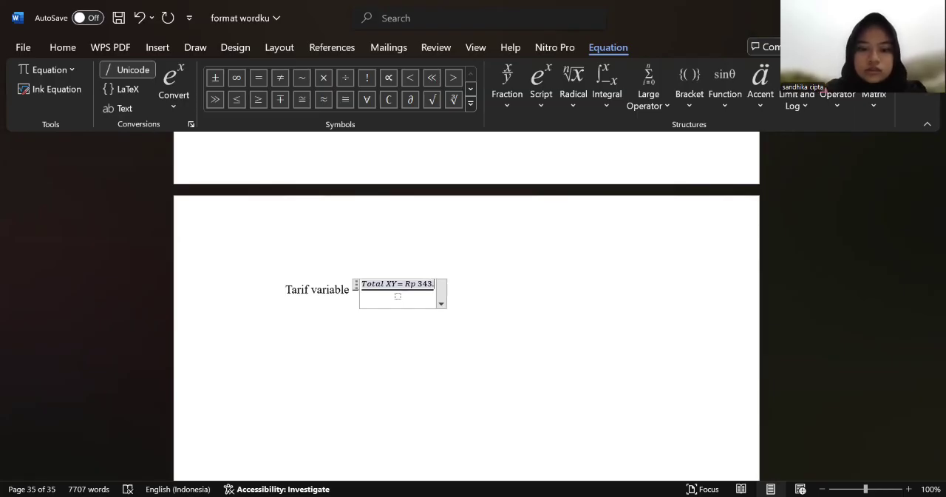
pyautogui.write('81')
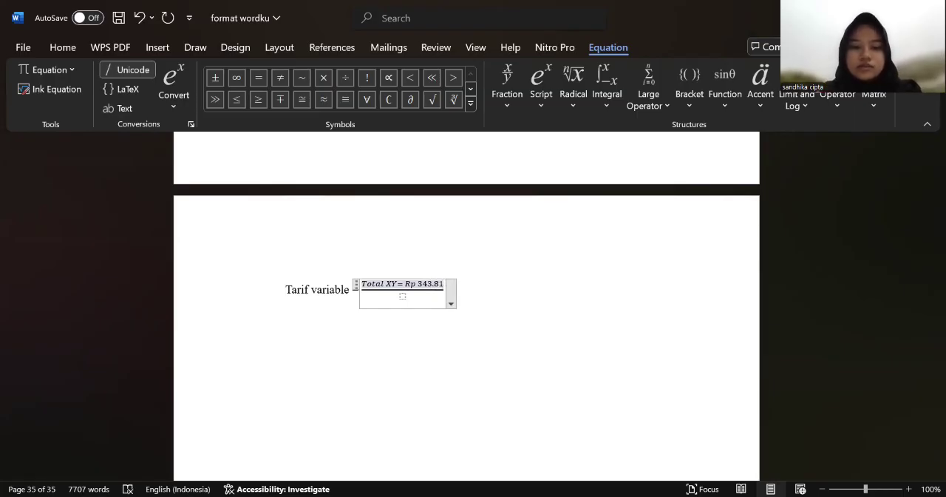
pyautogui.write('2')
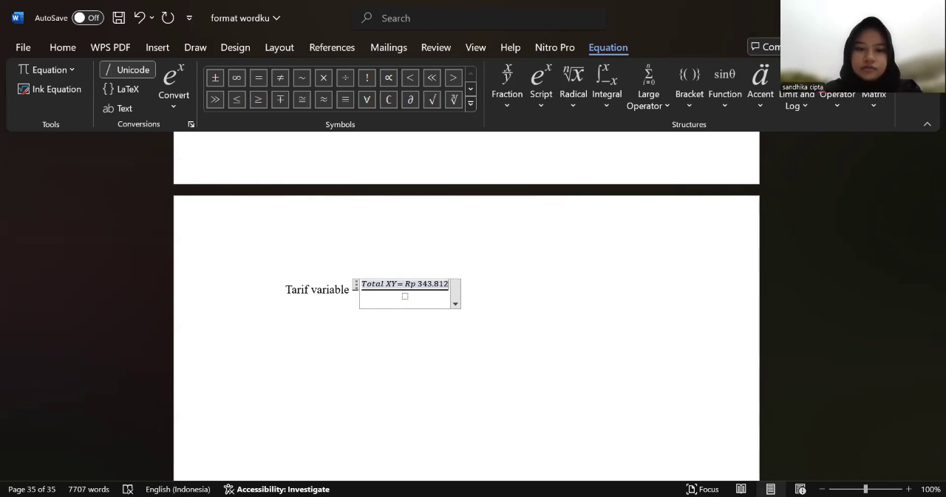
# Step: Enter "Total X" with a "^" superscript on the X in the denominator of the Tarif variable fraction
pyautogui.click(405, 297)
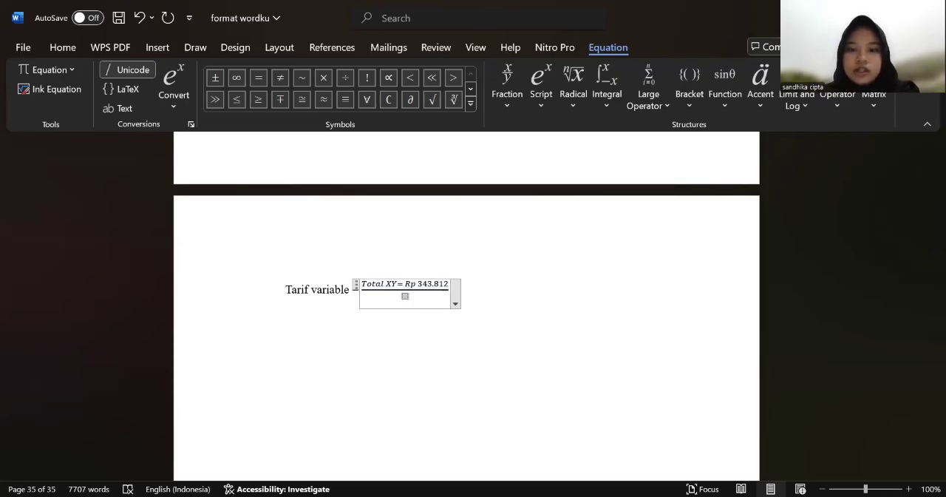
pyautogui.hotkey('alt', 'Tab')
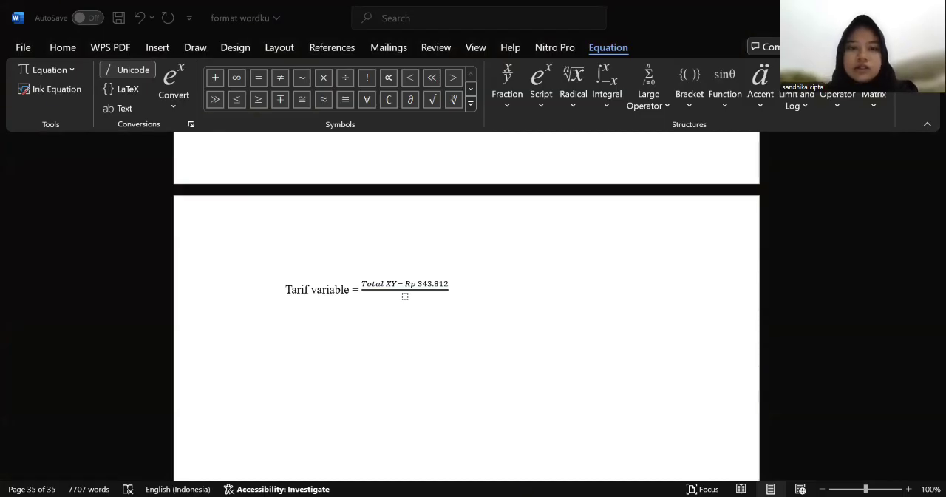
pyautogui.click(404, 297)
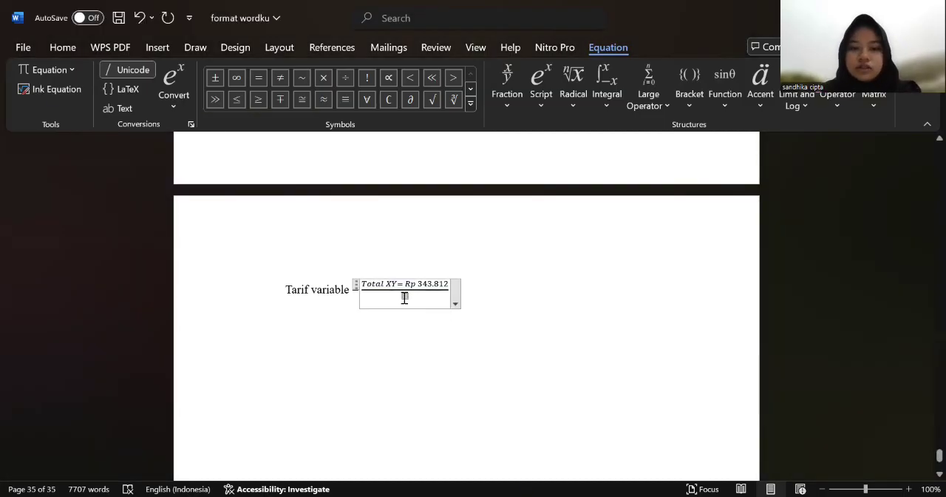
pyautogui.write('Total')
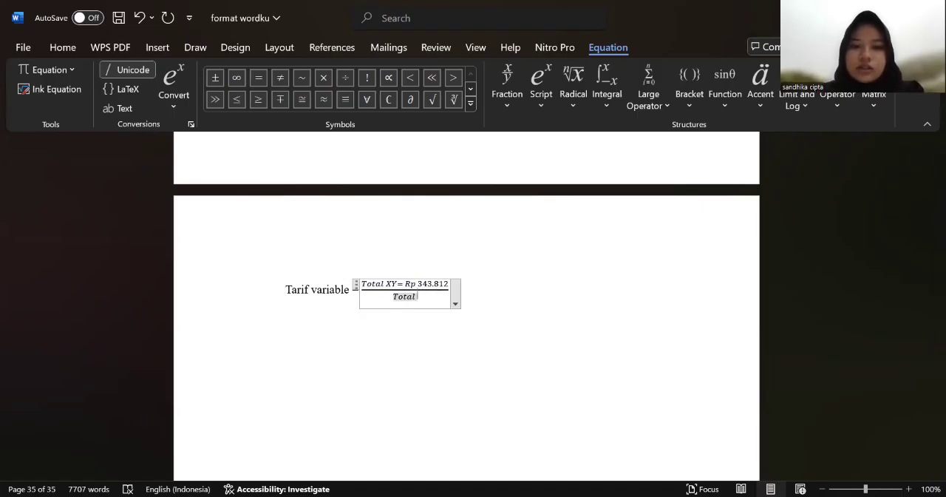
pyautogui.click(536, 98)
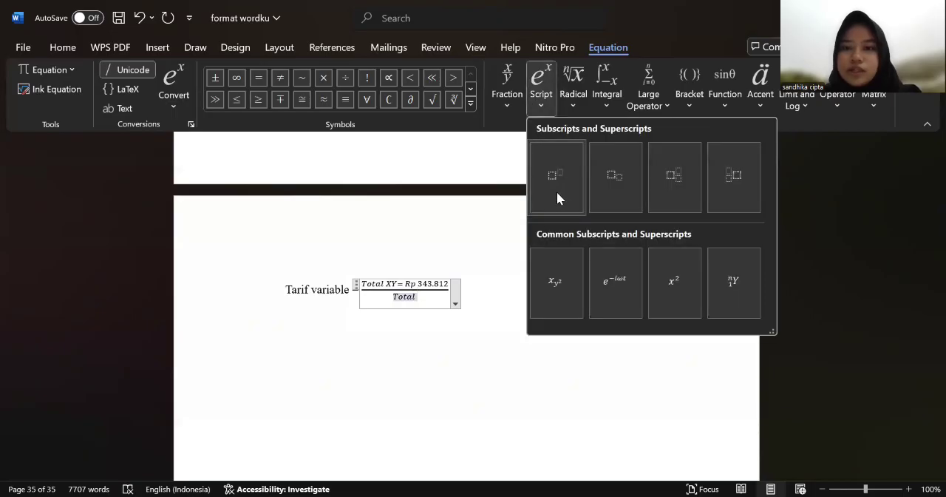
pyautogui.click(557, 189)
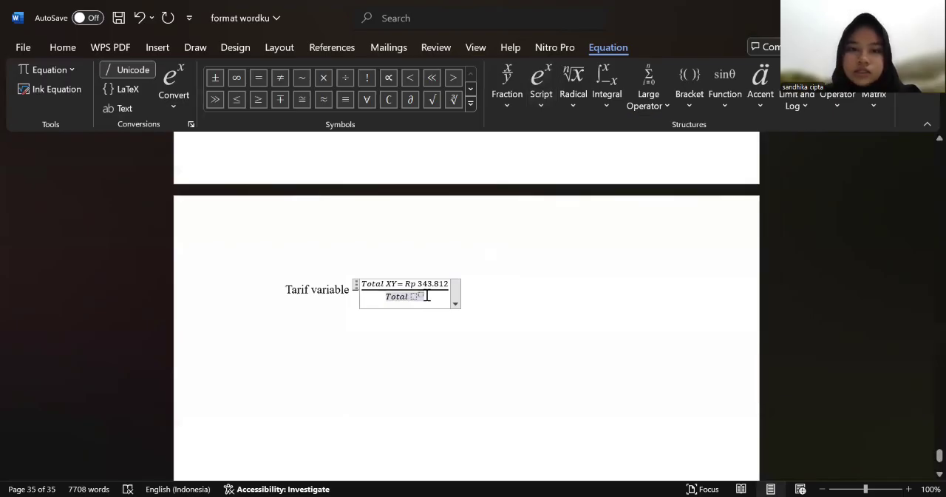
pyautogui.click(416, 295)
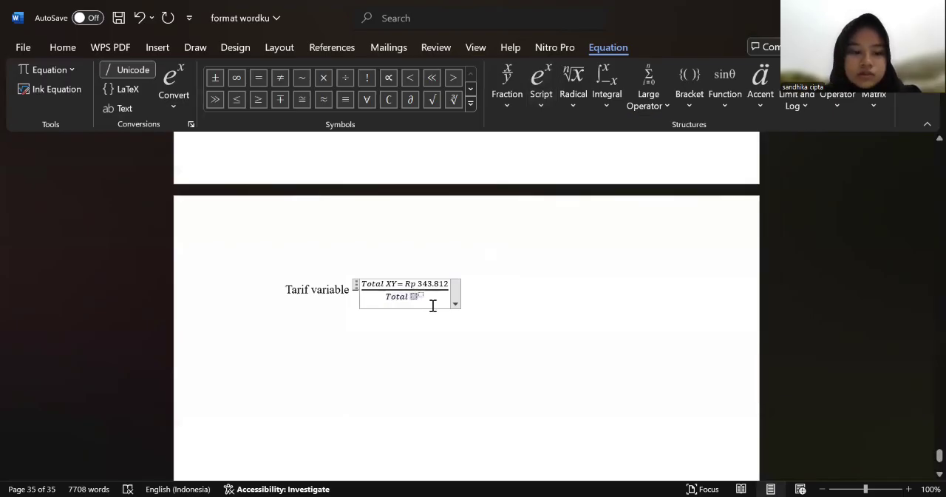
pyautogui.write('X')
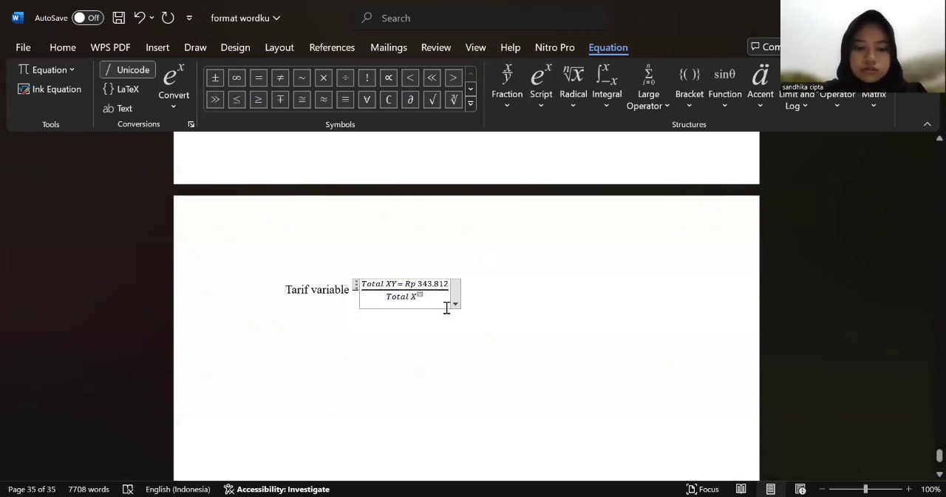
pyautogui.write('2')
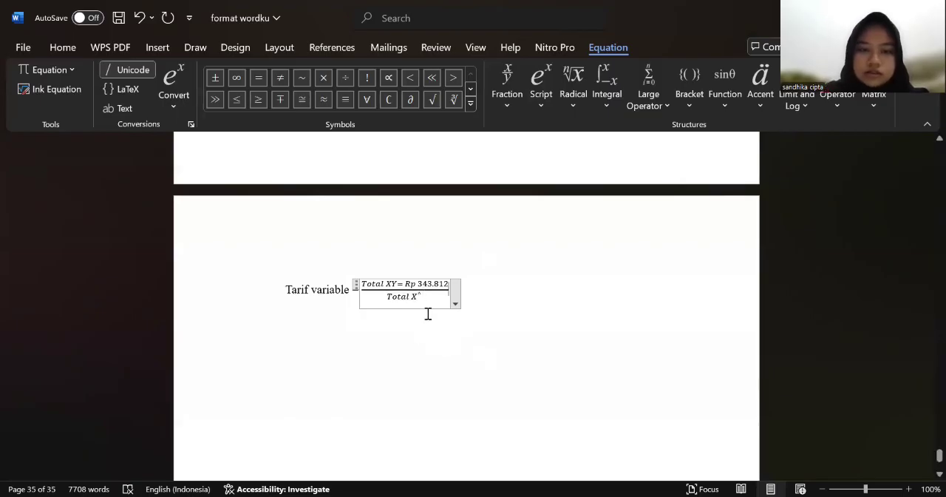
# Step: Complete the Tarif variable fraction's denominator by adding "=2,990" after the superscripted X
pyautogui.click(428, 314)
pyautogui.write('=')
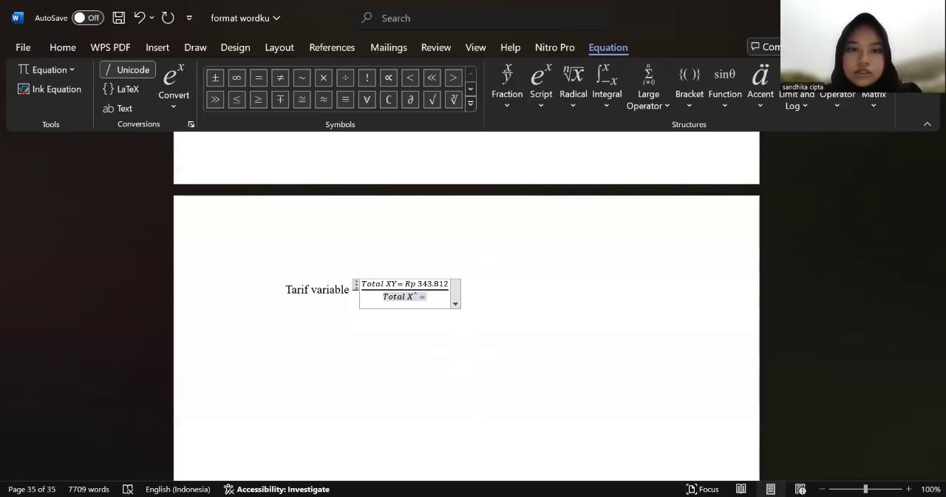
pyautogui.hotkey('alt', 'Tab')
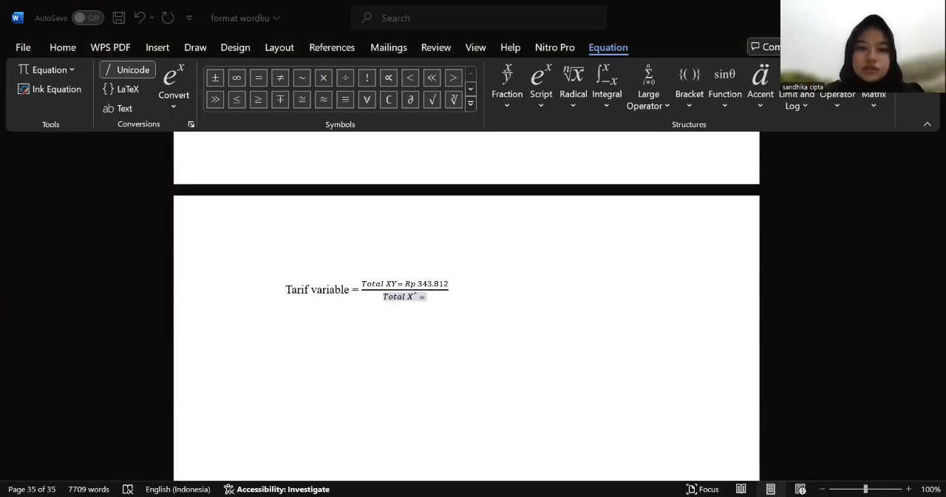
pyautogui.hotkey('alt', 'Tab')
pyautogui.write('2')
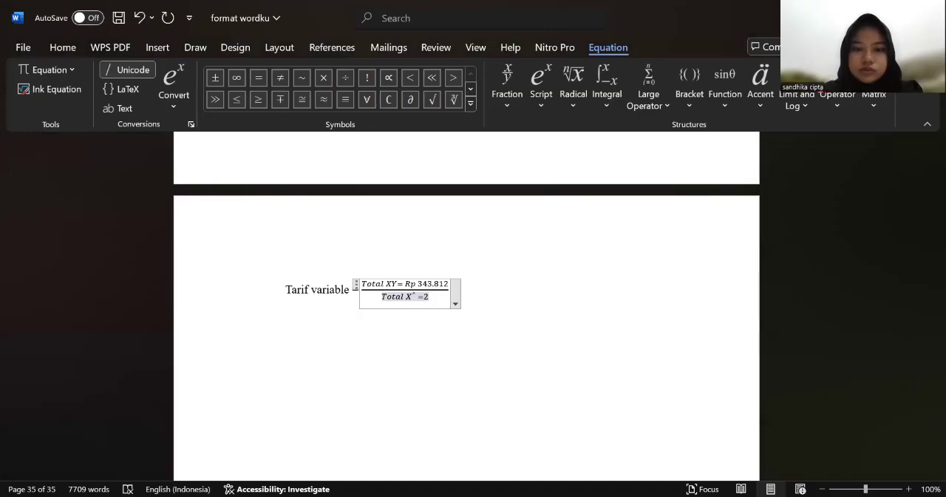
pyautogui.press('BackSpace')
pyautogui.write('2,')
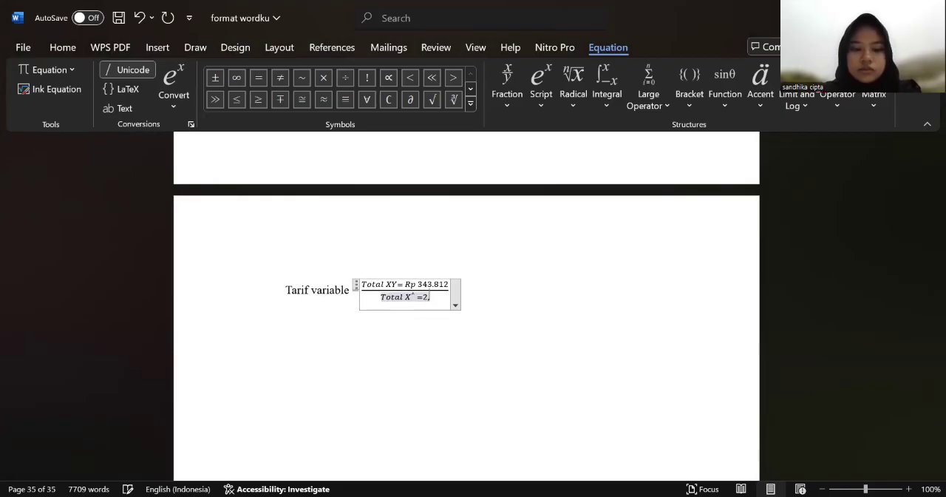
pyautogui.write('990')
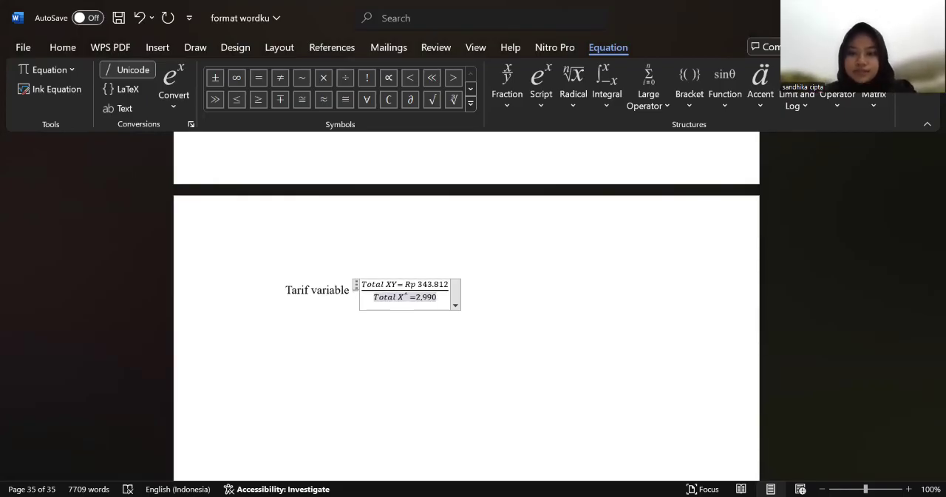
# Step: Add the text "Biaya tetap =" on the line below the Tarif variable equation
pyautogui.click(500, 325)
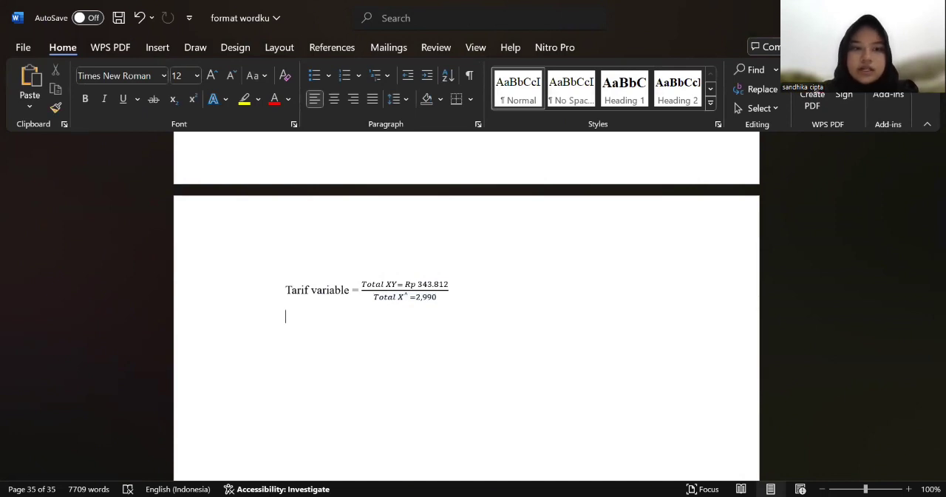
pyautogui.hotkey('alt', 'Tab')
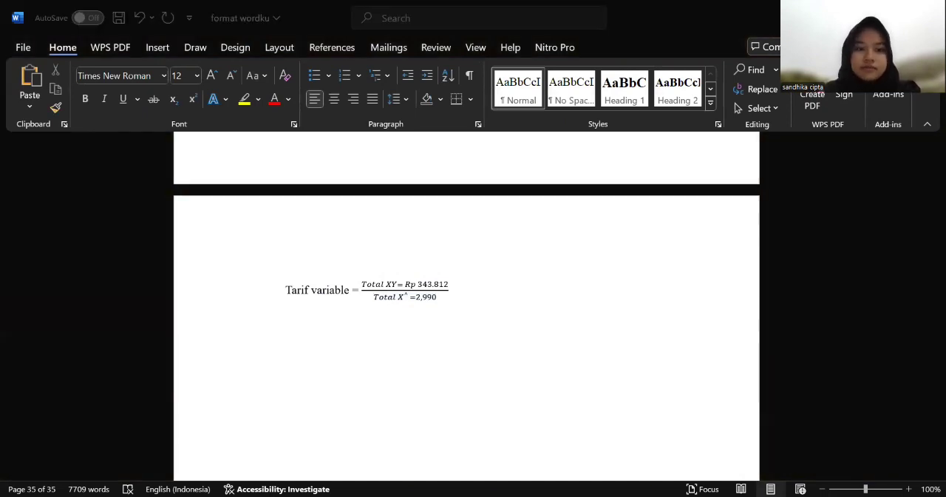
pyautogui.hotkey('alt', 'Tab')
pyautogui.write('Biay')
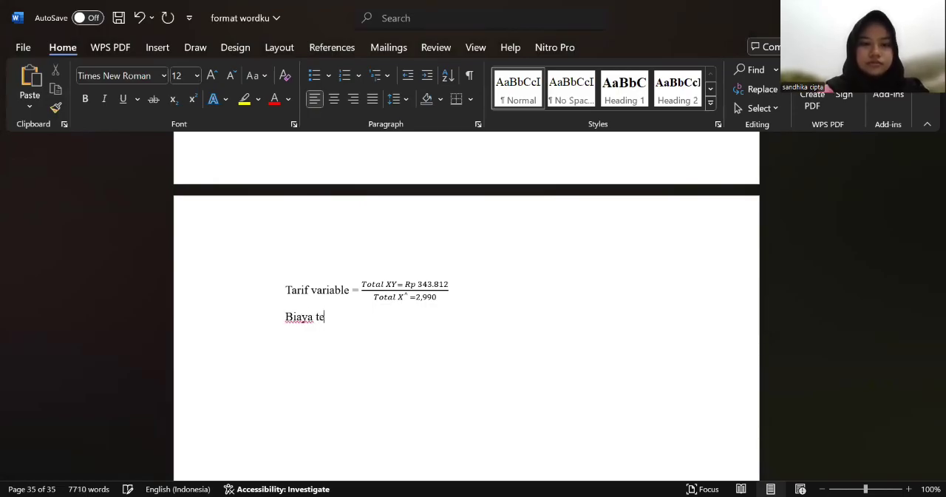
pyautogui.write('a tetap ')
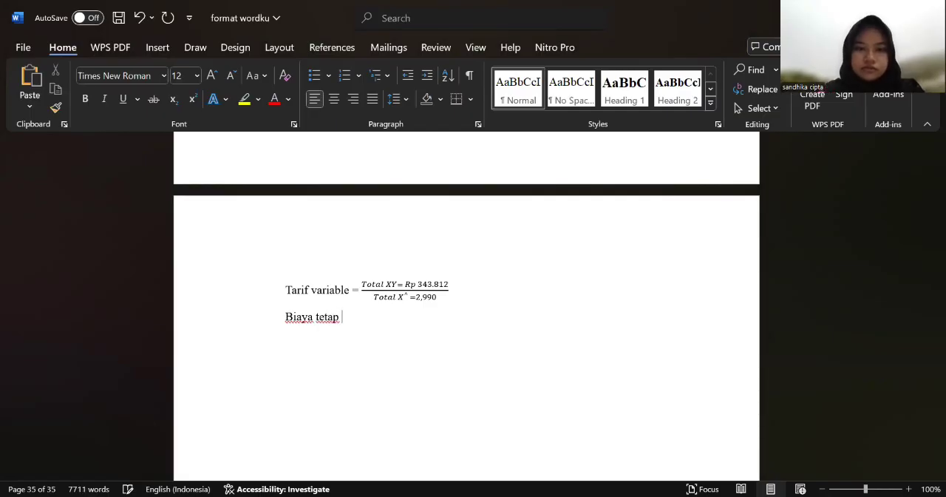
pyautogui.write('=')
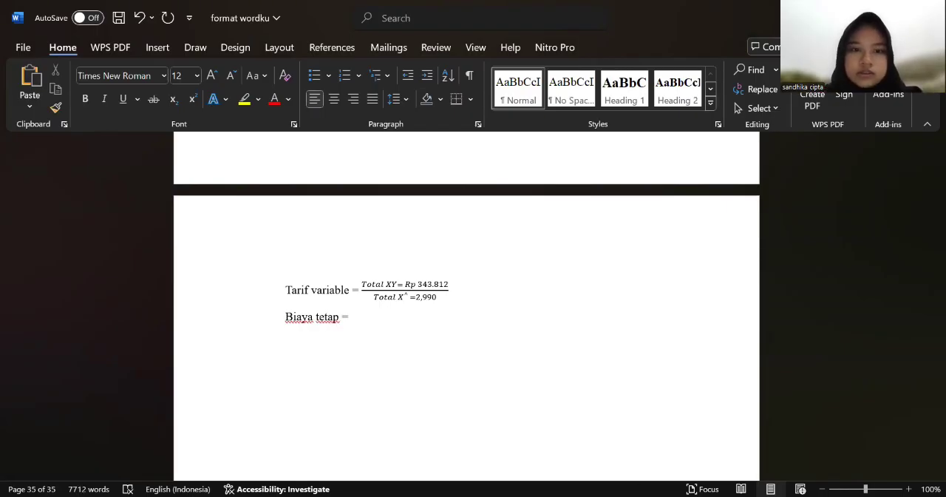
# Step: Try a new equation with a rightwards double arrow structure after the Tarif variable fraction, and undo it
pyautogui.hotkey('alt', 'Tab')
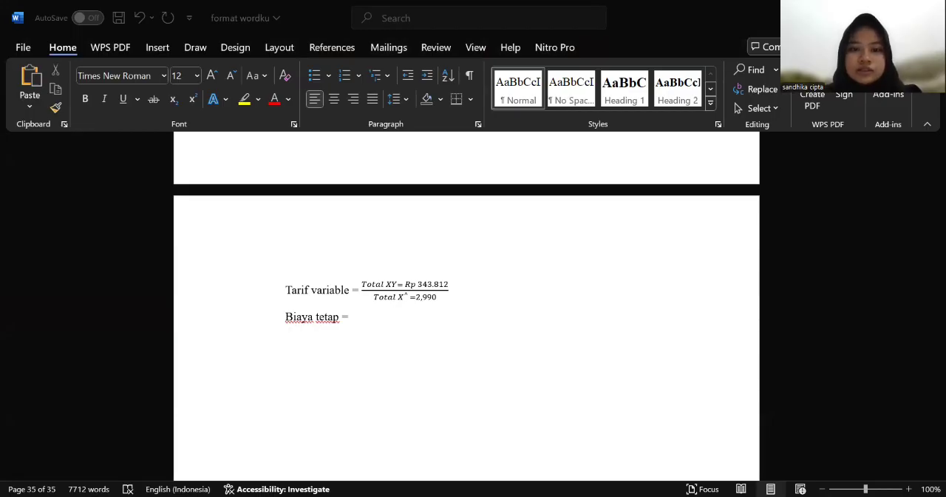
pyautogui.click(475, 296)
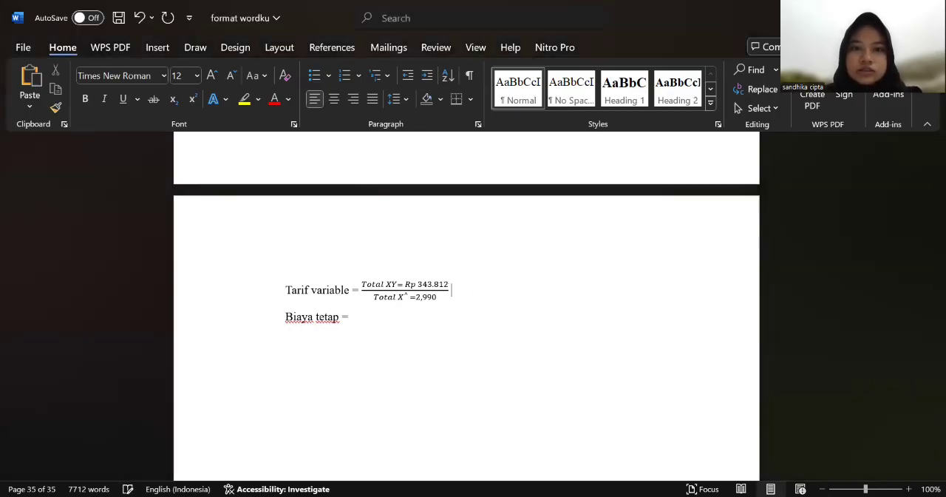
pyautogui.click(157, 48)
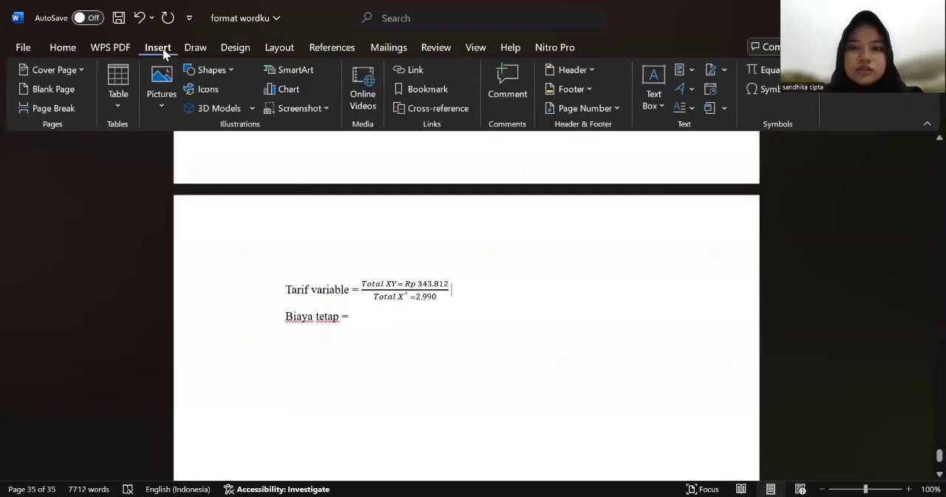
pyautogui.click(765, 69)
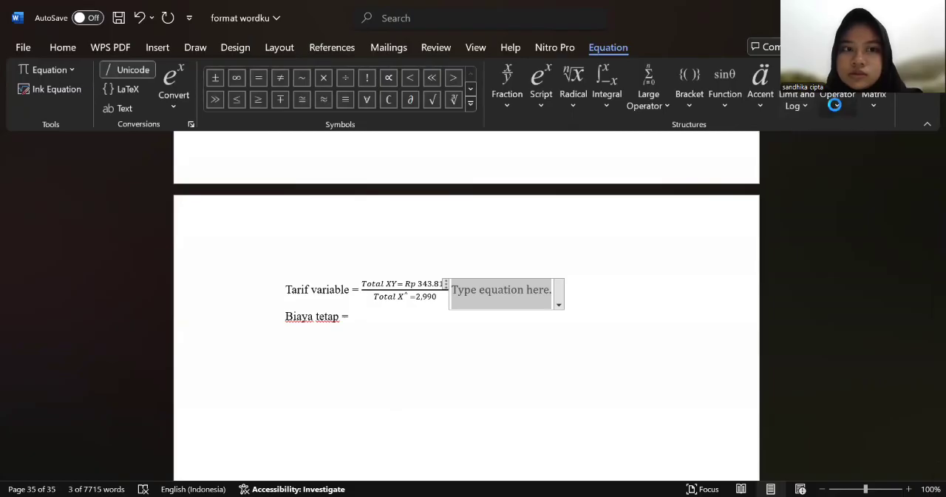
pyautogui.click(836, 108)
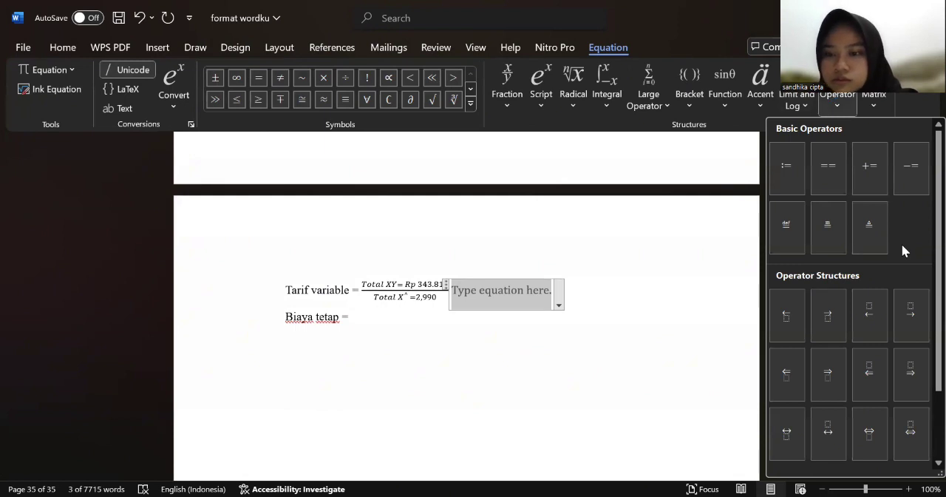
pyautogui.click(908, 376)
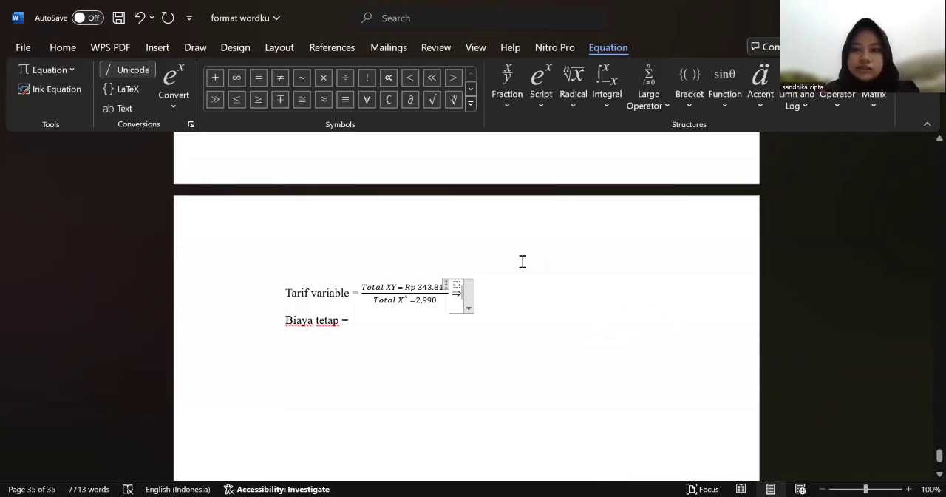
pyautogui.click(140, 21)
pyautogui.click(140, 21)
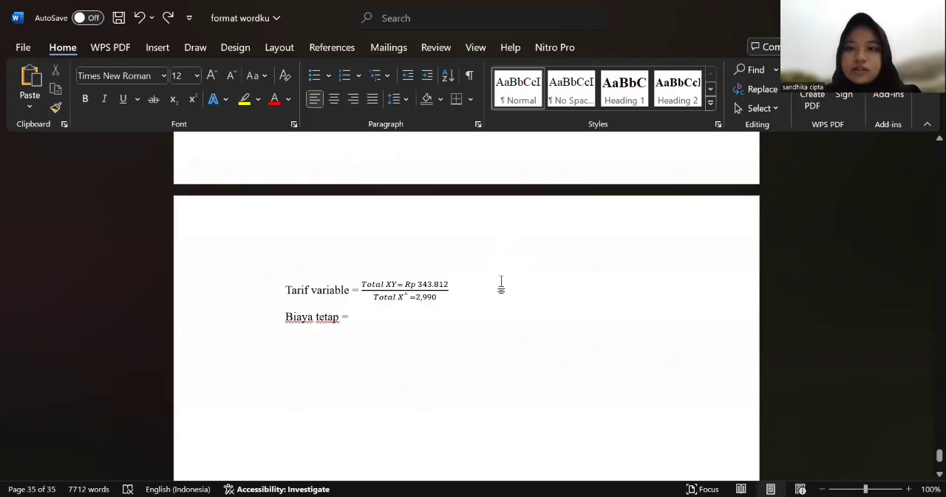
# Step: Insert a new equation after the Tarif variable fraction containing a rightwards double arrow with a placeholder above it
pyautogui.click(166, 45)
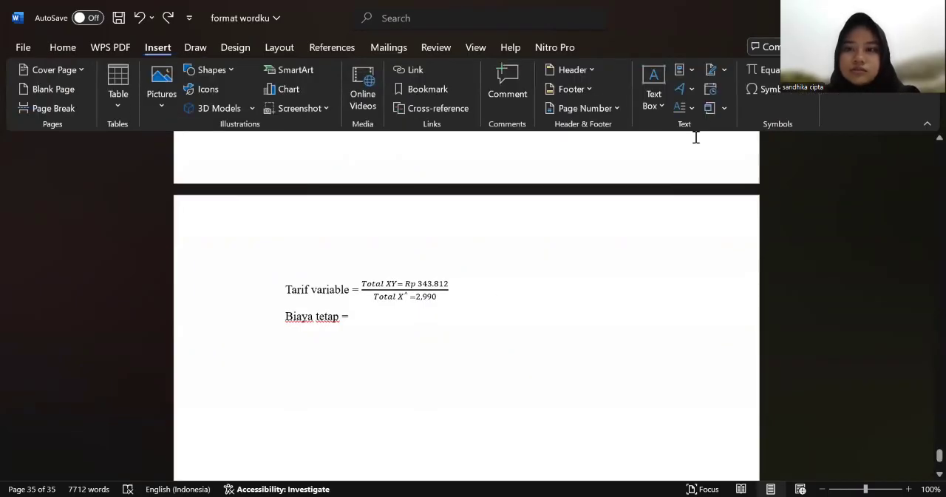
pyautogui.click(769, 71)
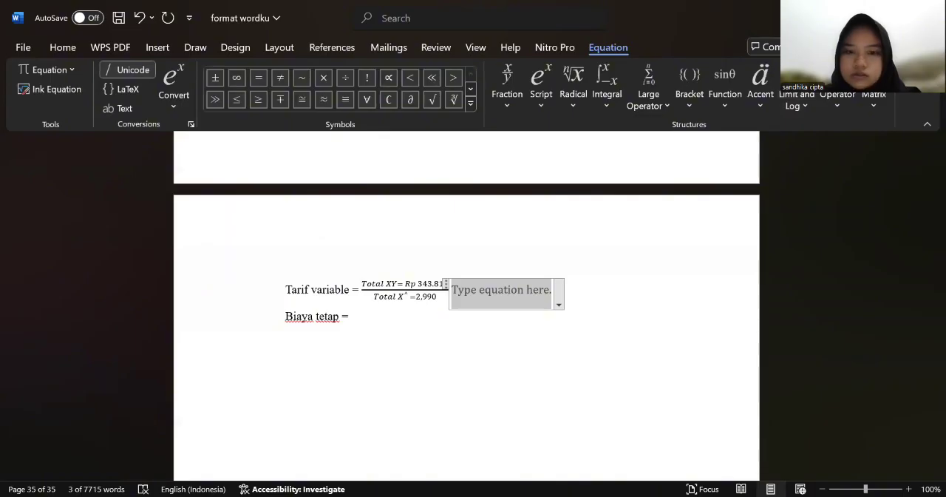
pyautogui.hotkey('alt', 'Tab')
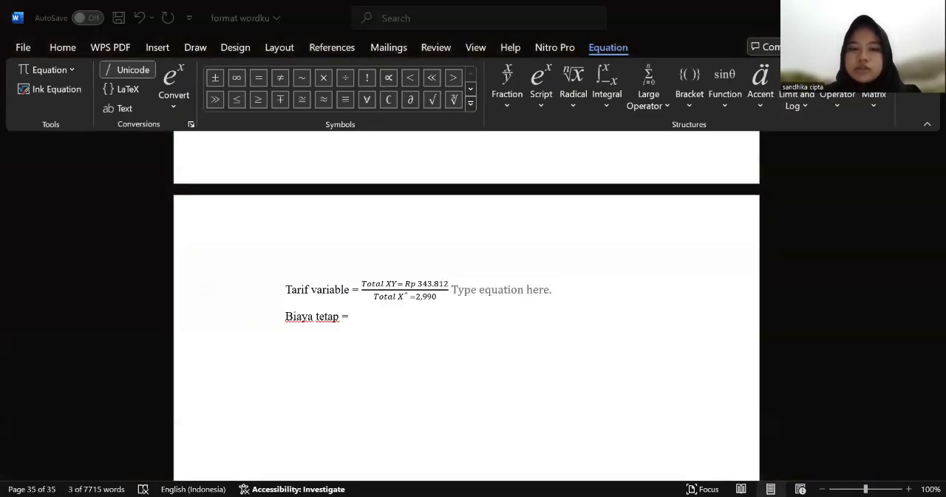
pyautogui.hotkey('alt', 'Tab')
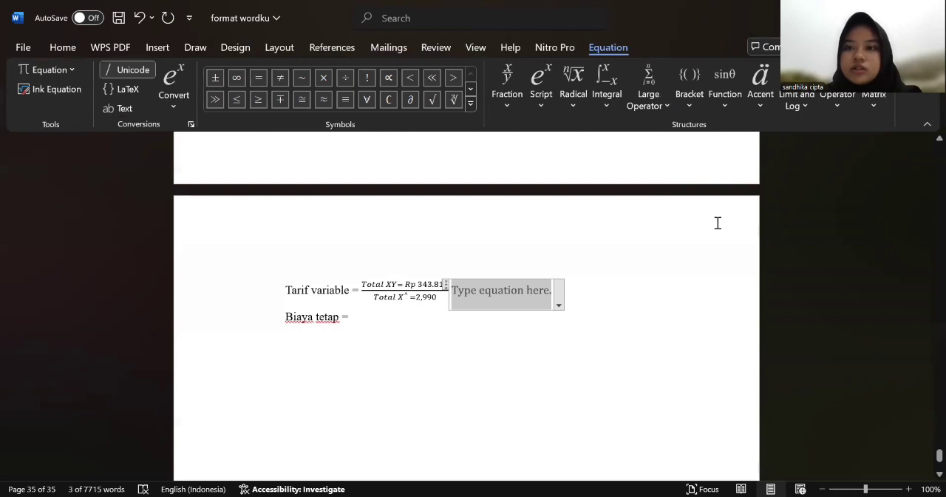
pyautogui.click(837, 103)
pyautogui.scroll(-2, 853, 235)
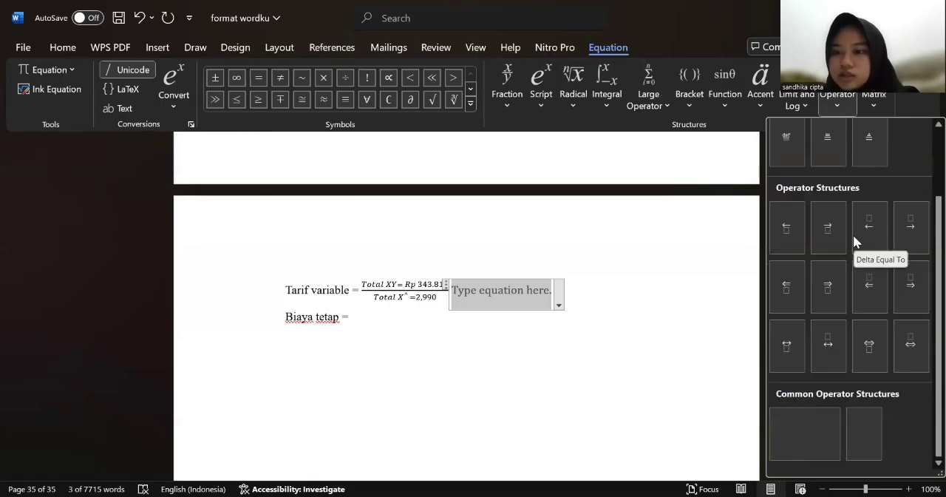
pyautogui.click(914, 285)
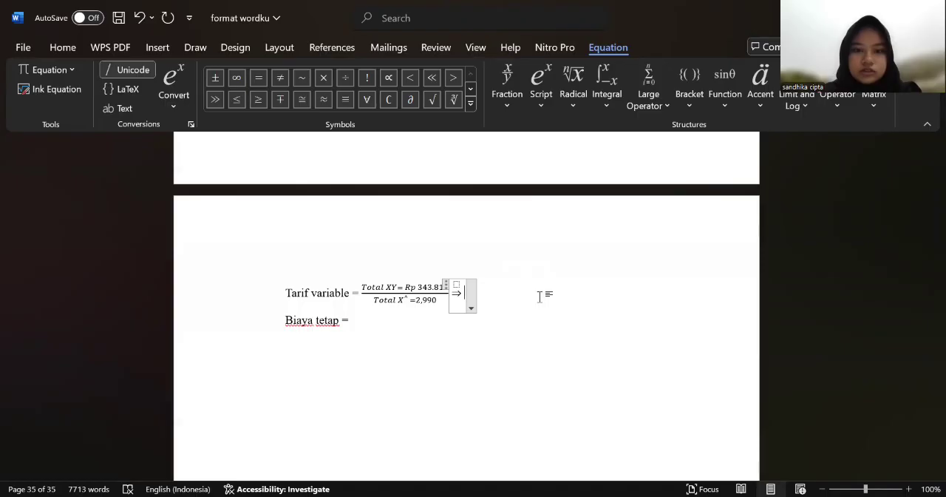
# Step: Enter "Rp 115" after the double arrow as the result of the Tarif variable equation
pyautogui.write('R')
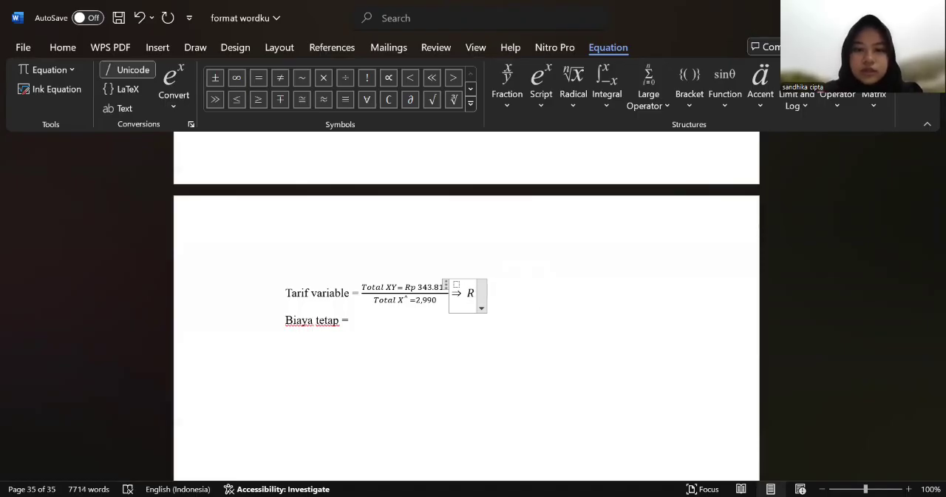
pyautogui.write('p')
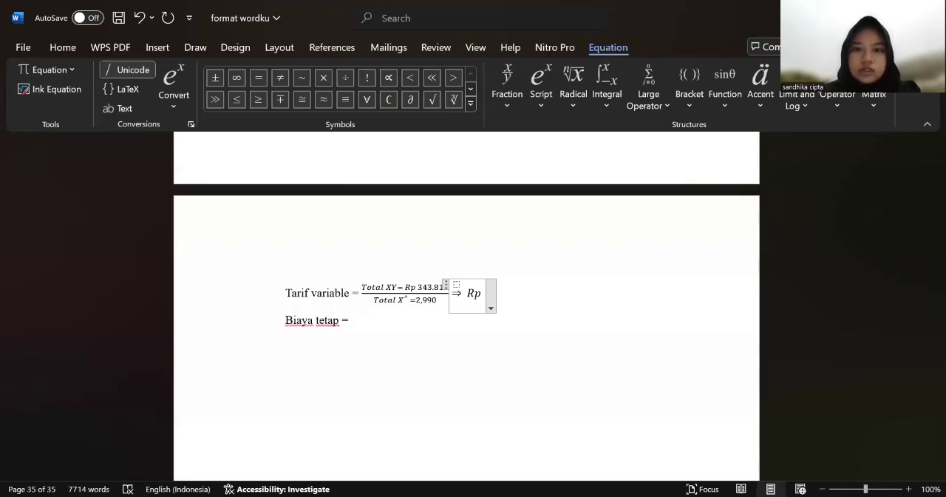
pyautogui.write('115')
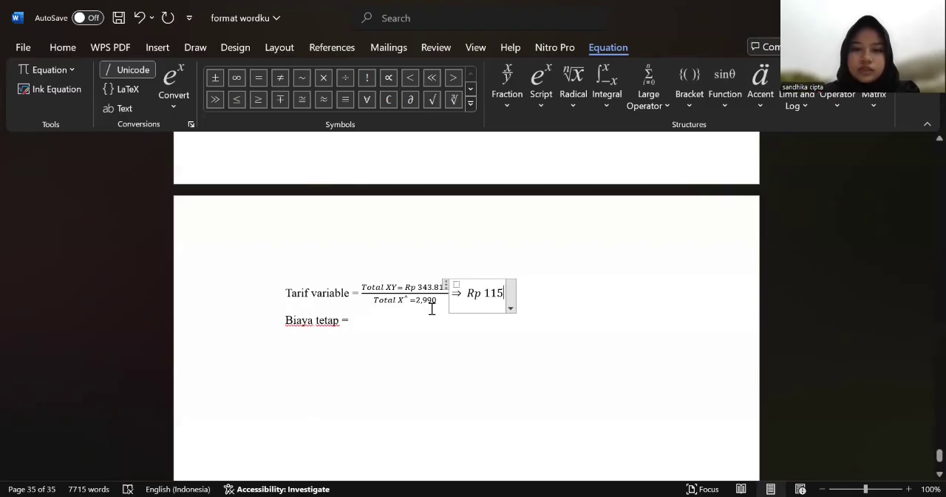
pyautogui.click(446, 294)
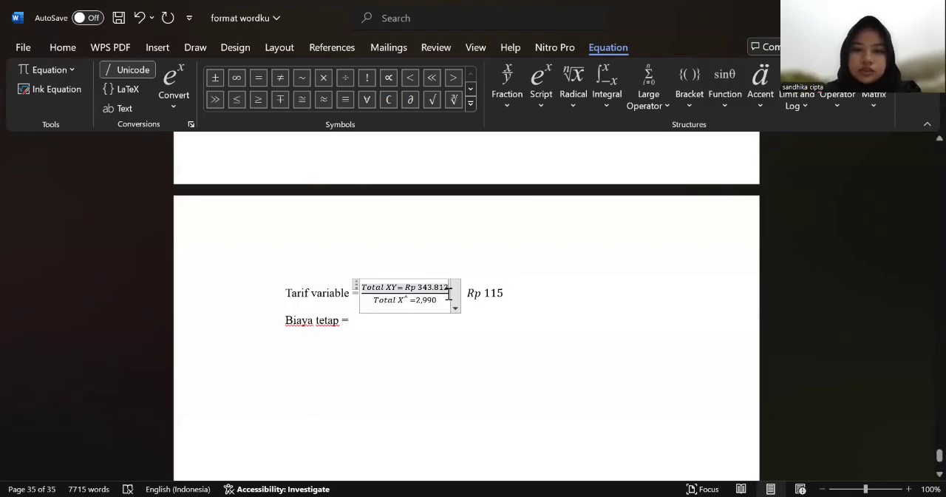
pyautogui.click(490, 332)
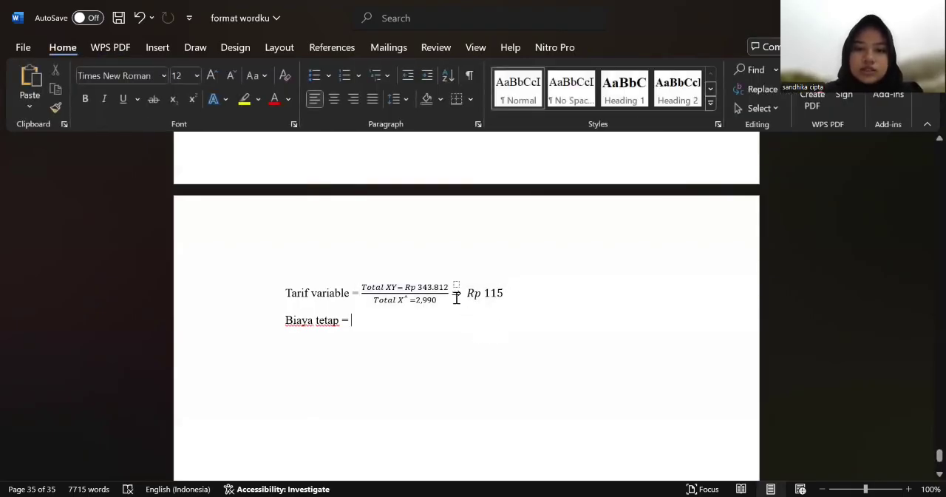
pyautogui.click(450, 293)
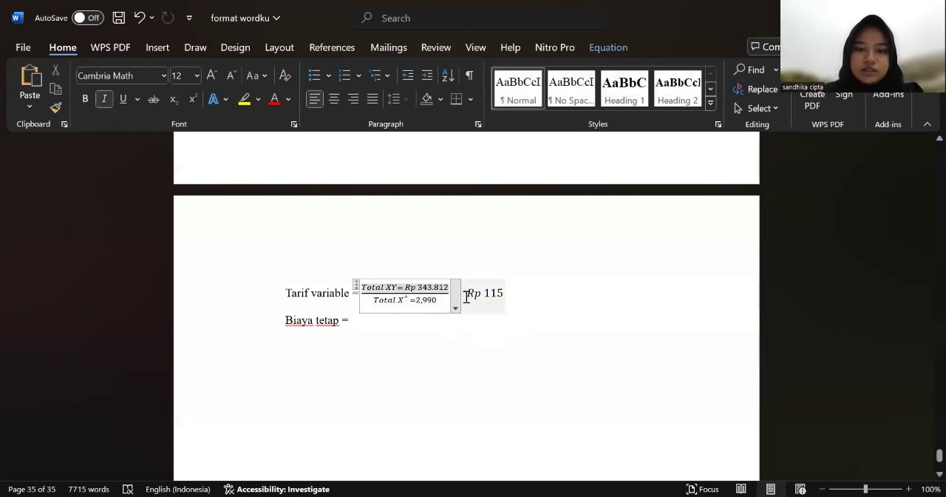
pyautogui.click(466, 296)
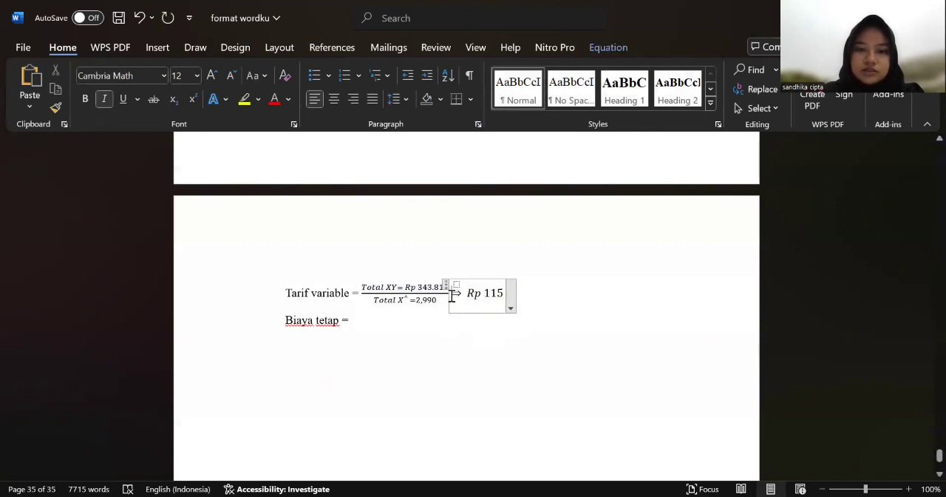
pyautogui.write('c')
pyautogui.press('BackSpace')
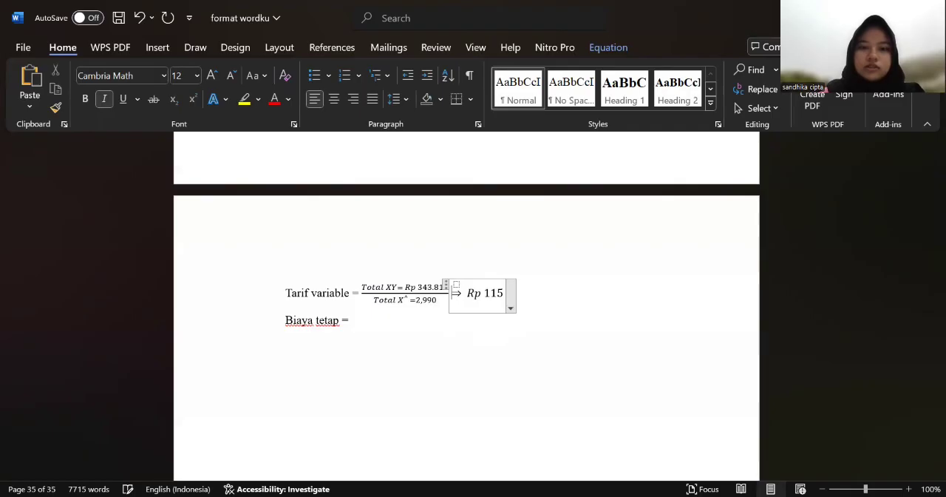
pyautogui.click(505, 351)
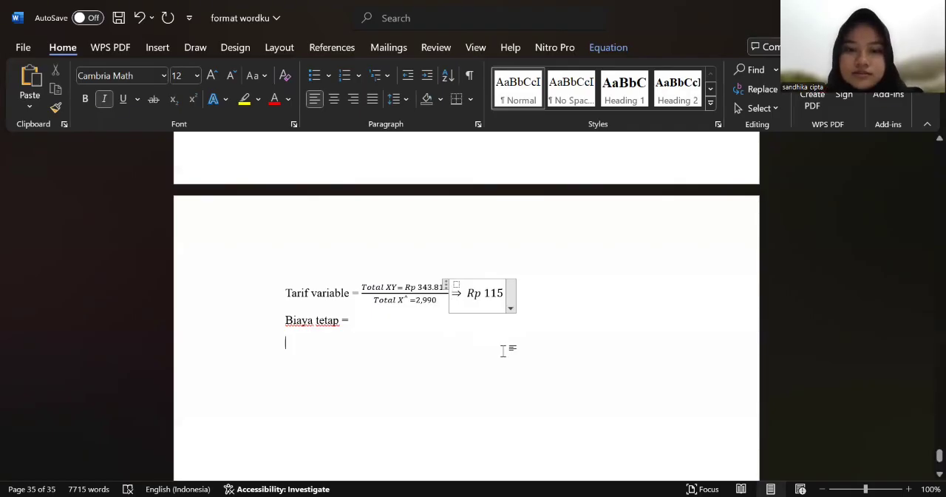
pyautogui.click(448, 301)
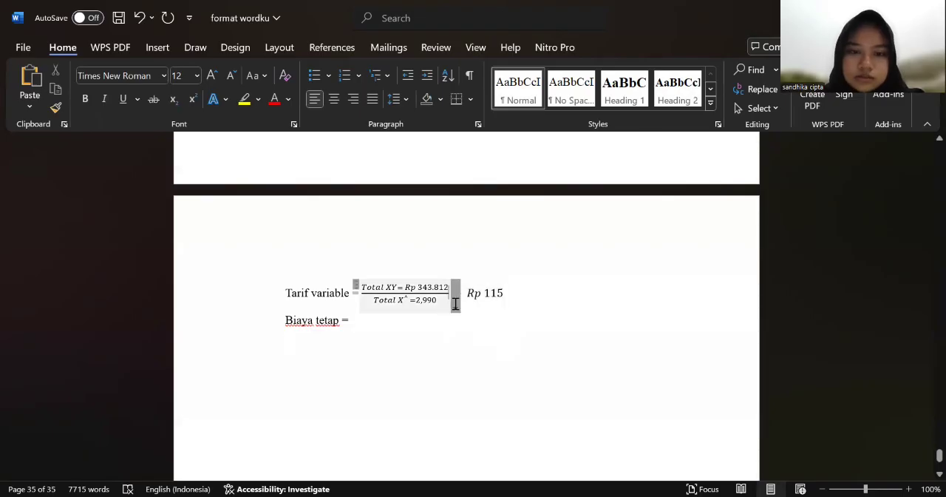
# Step: Delete the double-arrow "Rp 115" equation after the Tarif variable fraction and leave wider spacing behind the fraction
pyautogui.click(499, 293)
pyautogui.moveTo(511, 294); pyautogui.dragTo(463, 296)
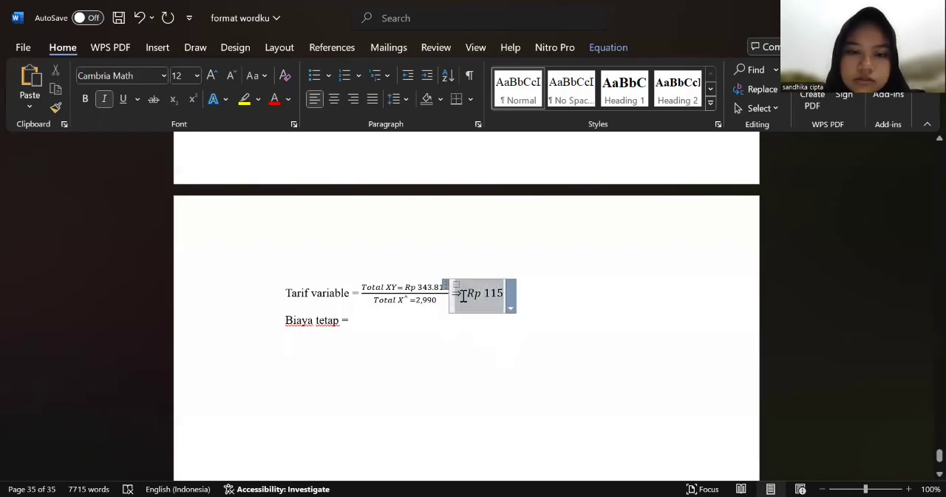
pyautogui.press('BackSpace')
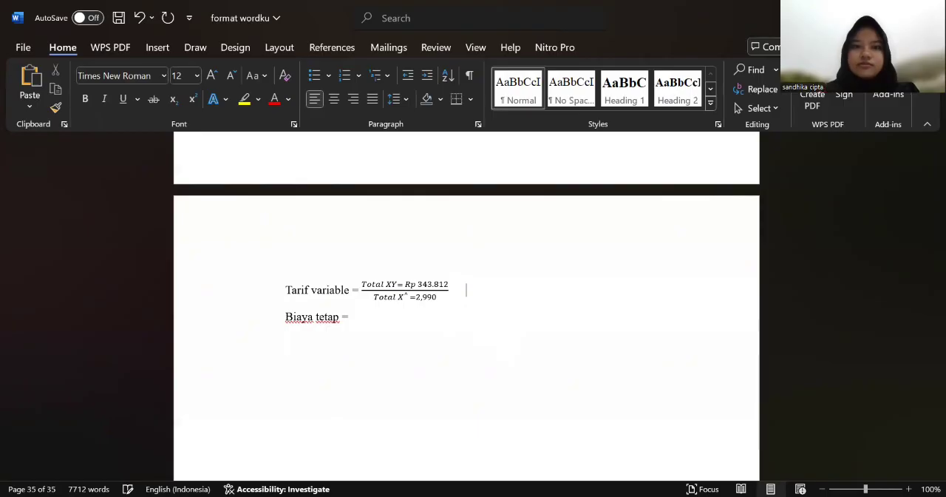
# Step: Insert a new blank equation on the Tarif variable line, spaced apart from the fraction
pyautogui.click(159, 48)
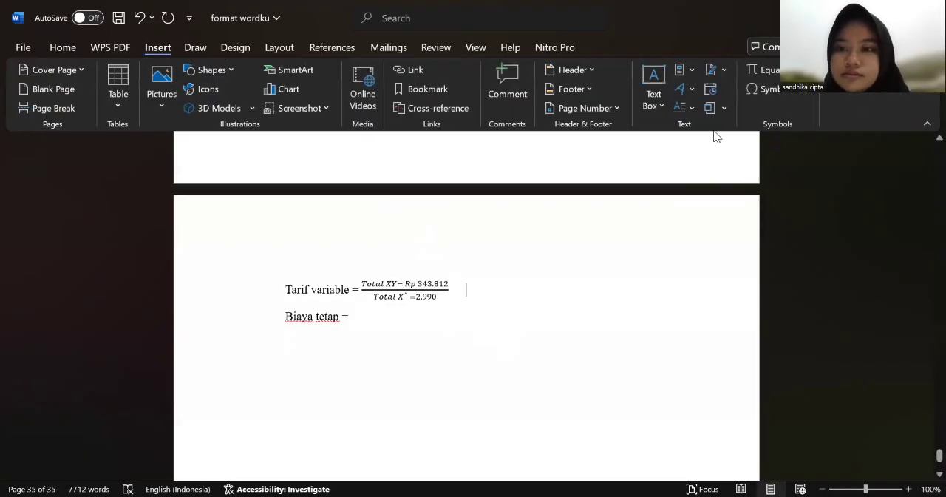
pyautogui.click(770, 71)
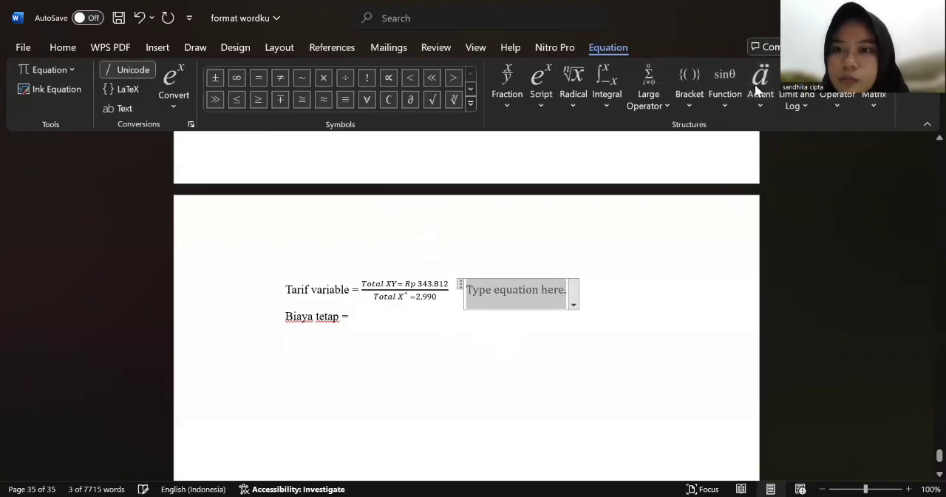
pyautogui.click(847, 99)
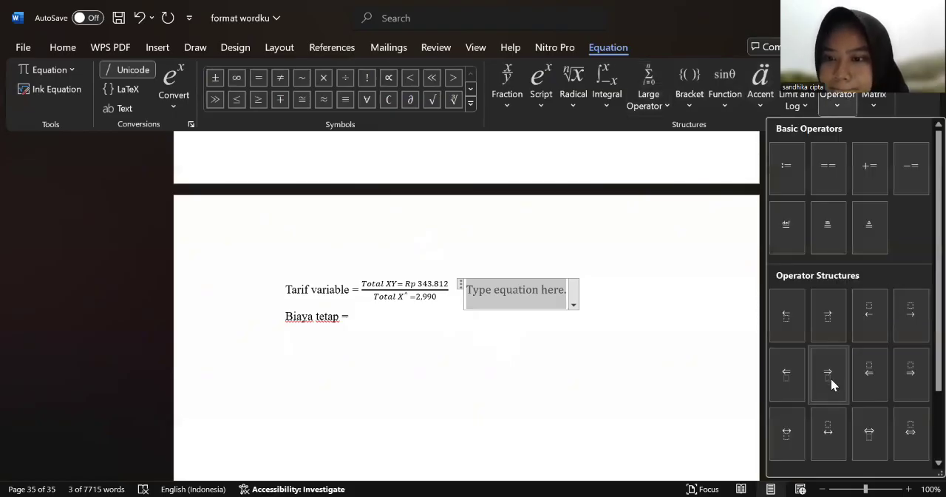
pyautogui.scroll(-1, 867, 392)
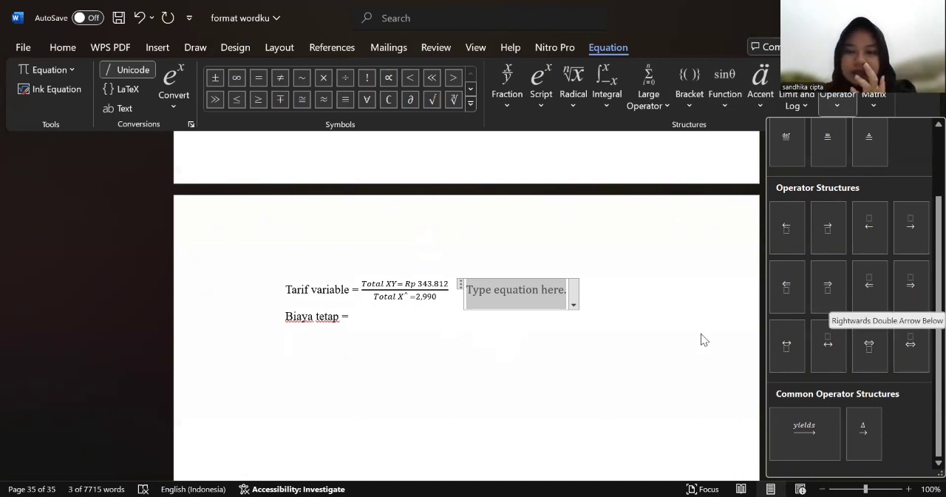
pyautogui.press('Escape')
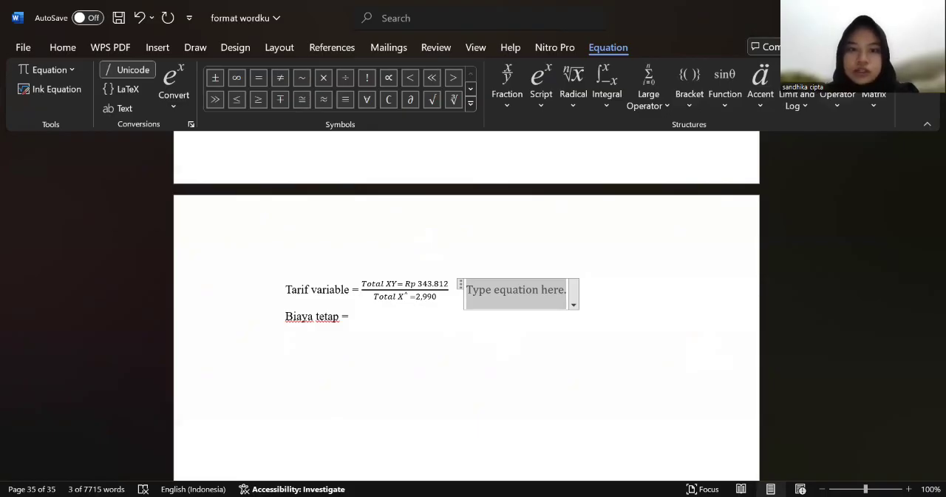
pyautogui.hotkey('alt', 'Tab')
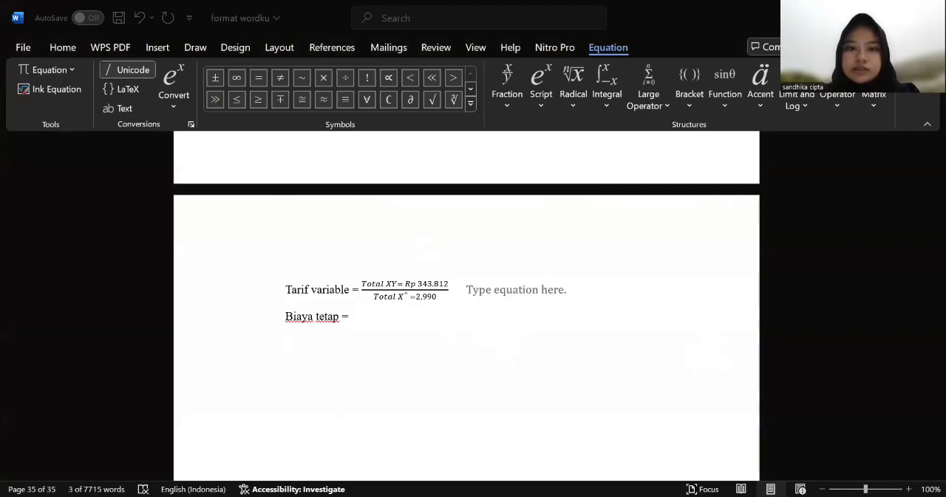
pyautogui.hotkey('alt', 'Tab')
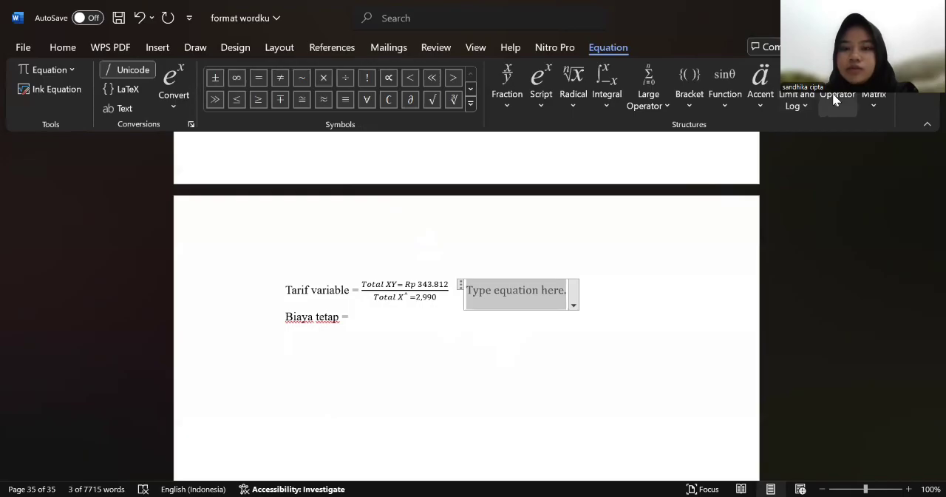
# Step: Fill the blank equation with a rightwards double arrow with a placeholder above it, followed by "Rp 115"
pyautogui.click(832, 93)
pyautogui.scroll(-2, 887, 254)
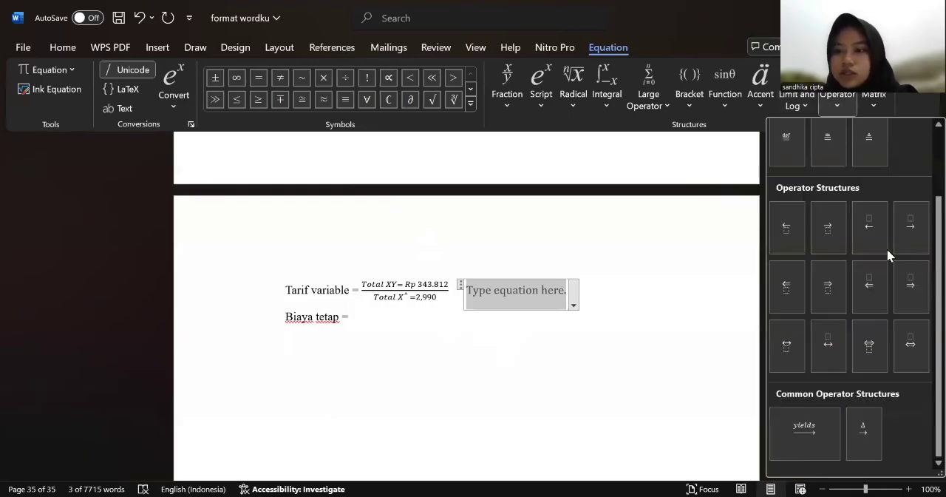
pyautogui.click(911, 291)
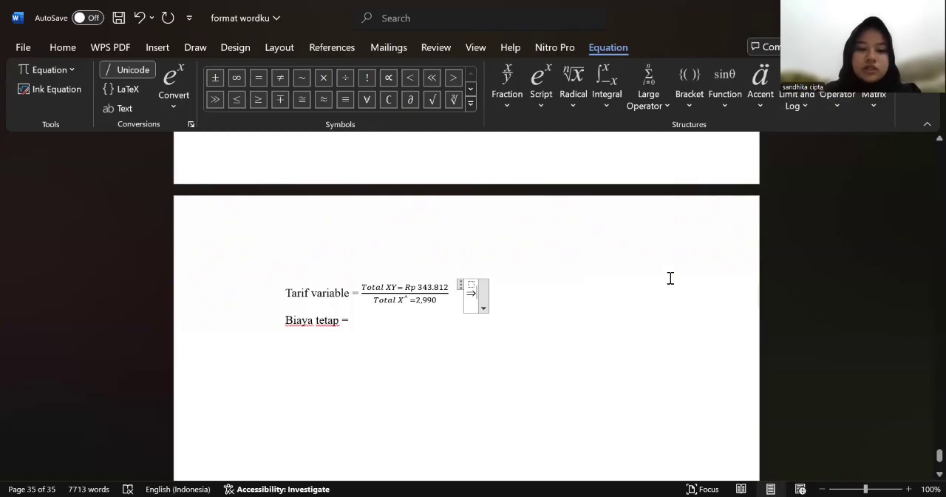
pyautogui.write('Rp')
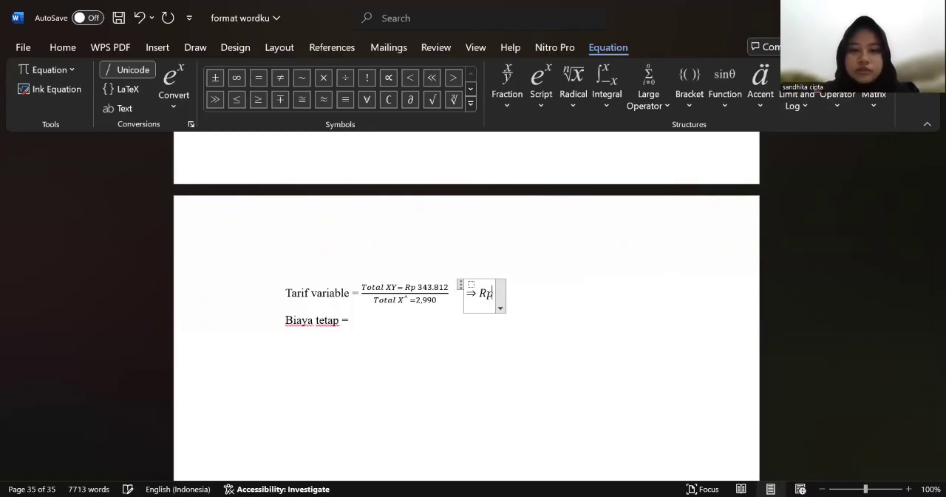
pyautogui.write(' 115')
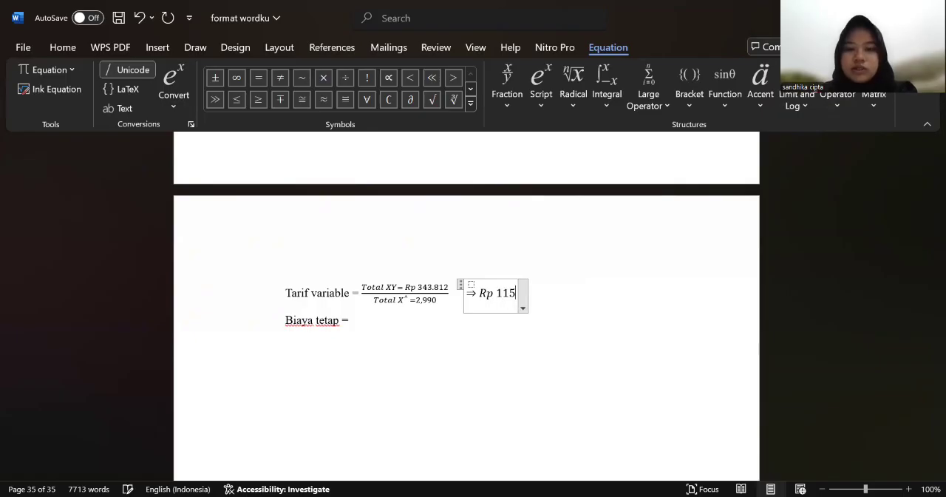
# Step: Add "a=Y" after "Biaya tetap =" as the start of its formula
pyautogui.click(392, 318)
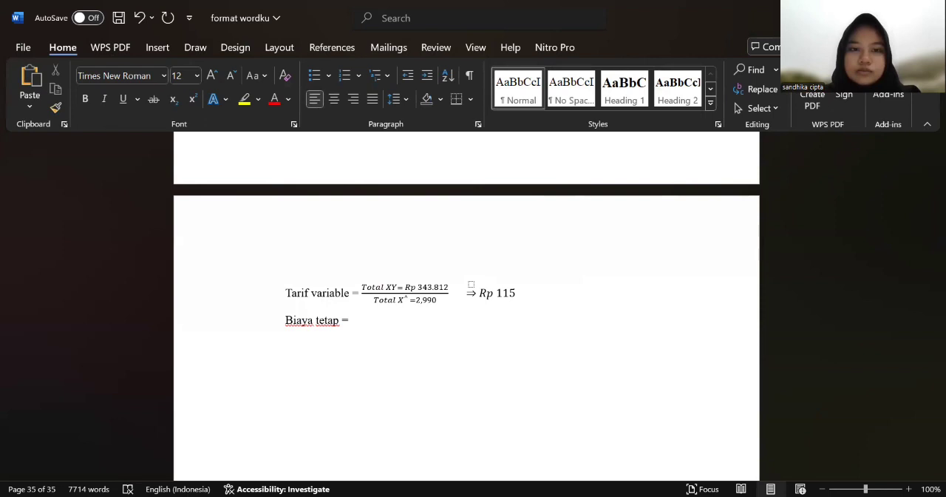
pyautogui.hotkey('alt', 'Tab')
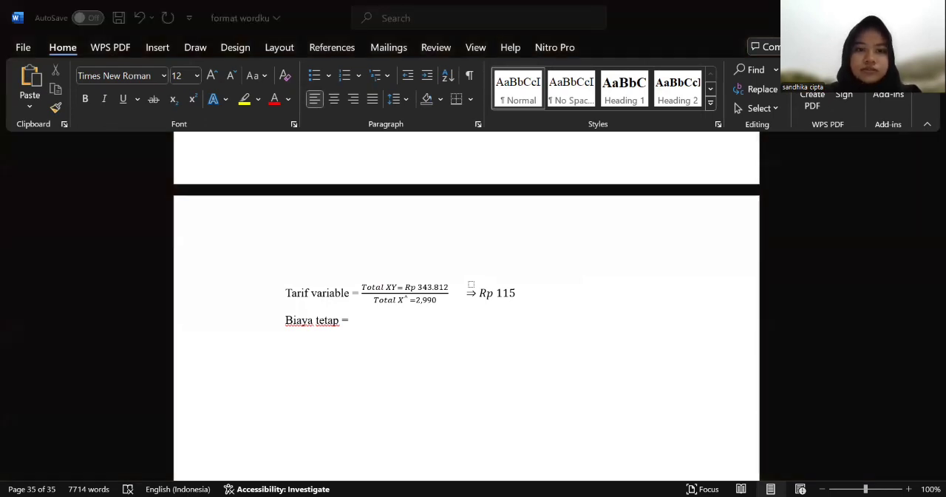
pyautogui.click(429, 377)
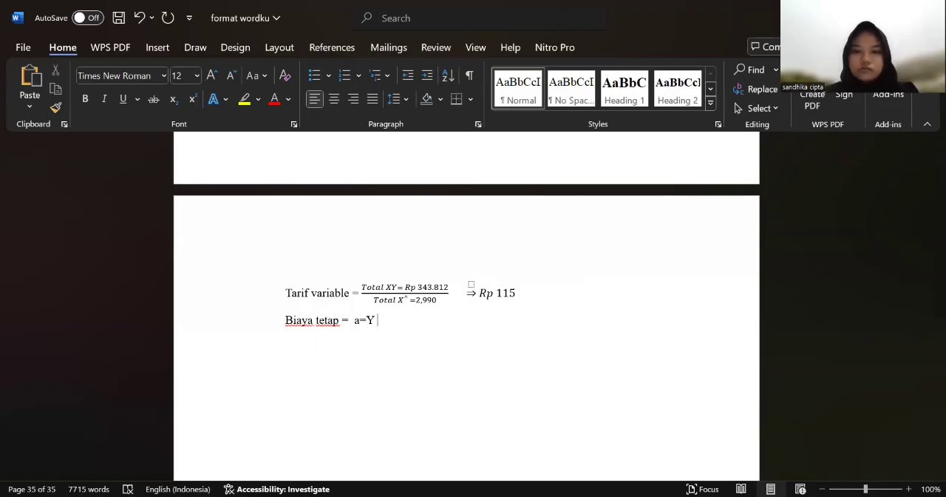
pyautogui.hotkey('alt', 'h')
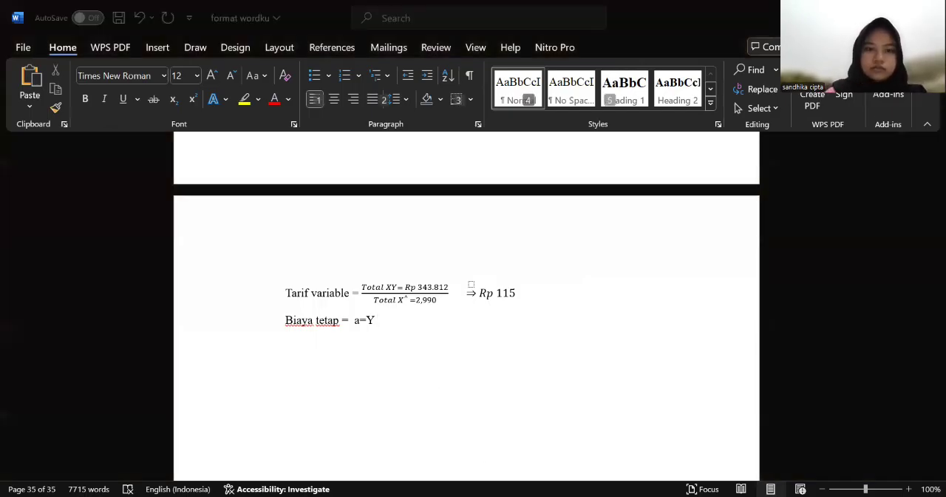